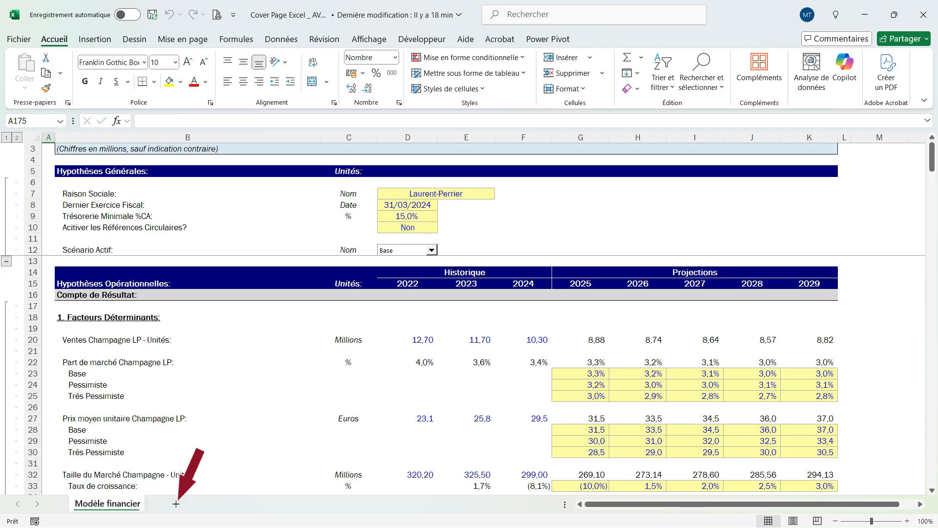
# Add a new worksheet named "Cover Page" and place it before the Modèle financier sheet.
pyautogui.click(176, 504)
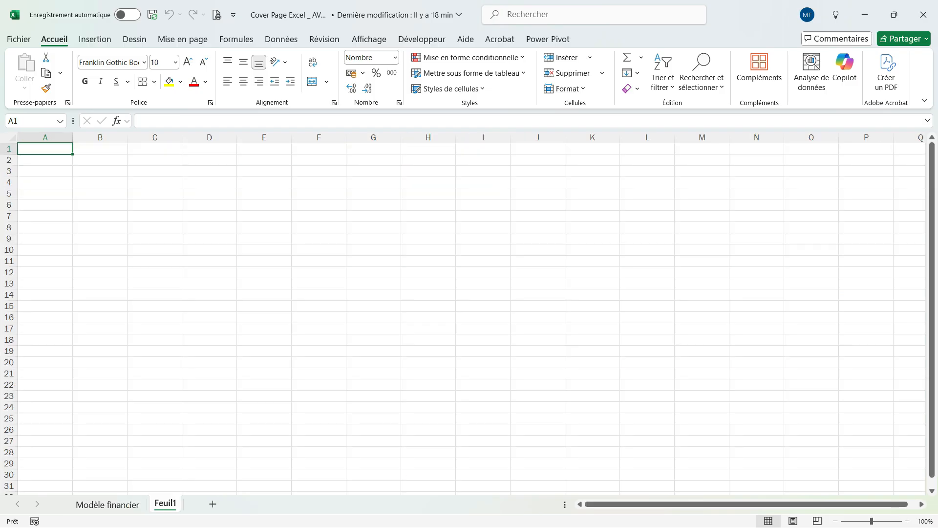
pyautogui.doubleClick(165, 503)
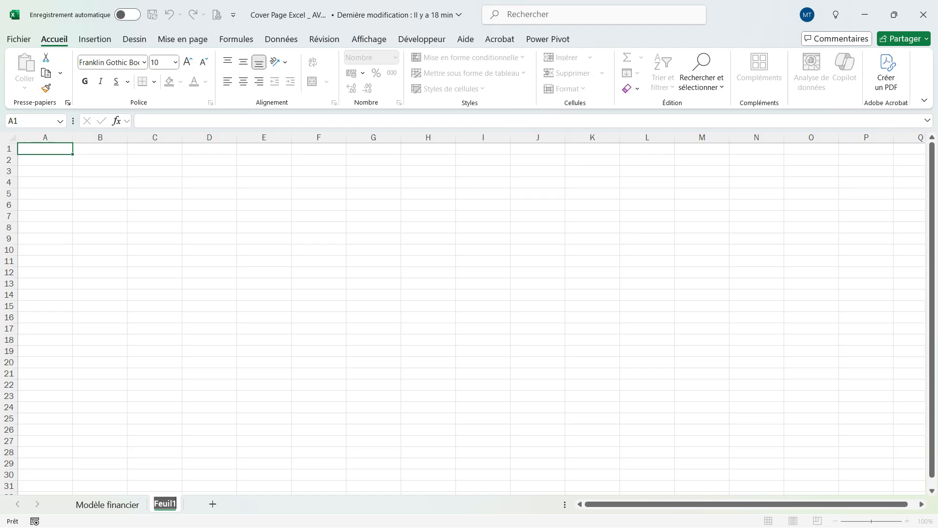
pyautogui.write('Cover Page')
pyautogui.press('Return')
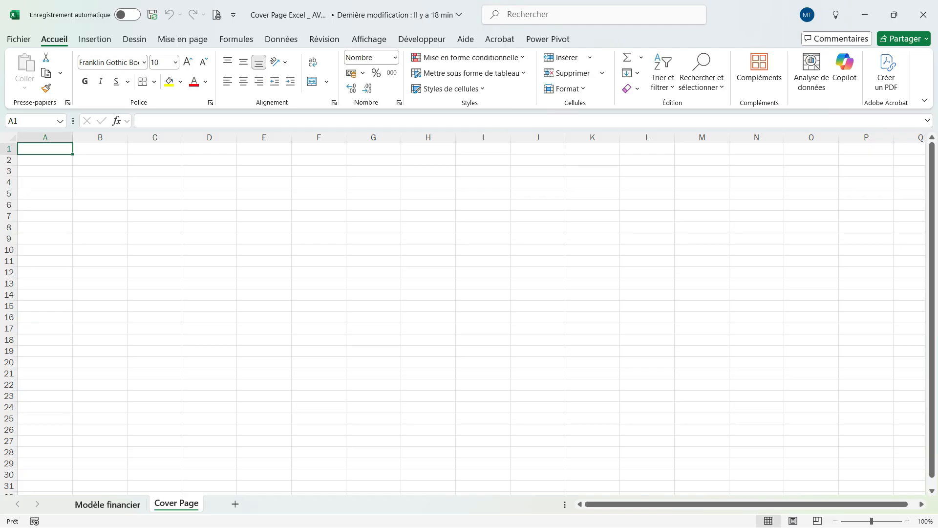
pyautogui.moveTo(175, 504); pyautogui.dragTo(88, 504)
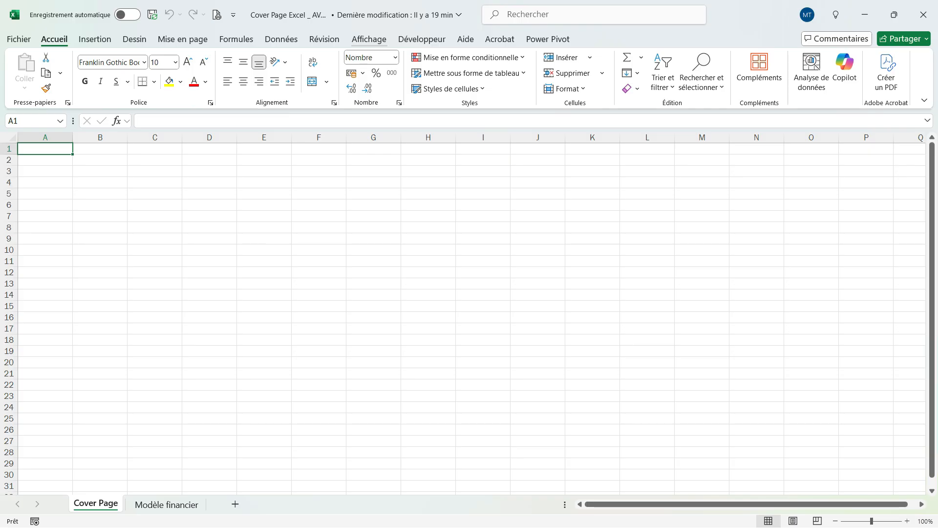
# Hide the gridlines on the Cover Page sheet.
pyautogui.click(369, 39)
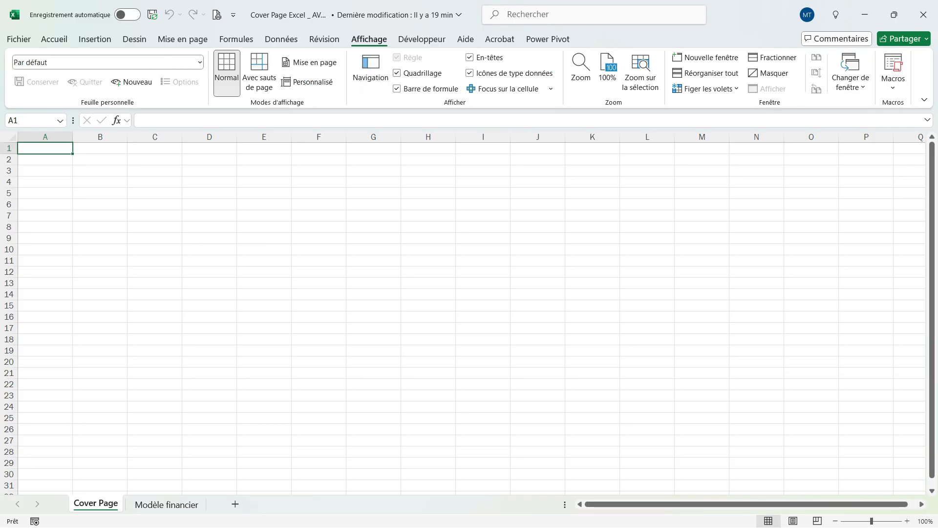
pyautogui.click(397, 73)
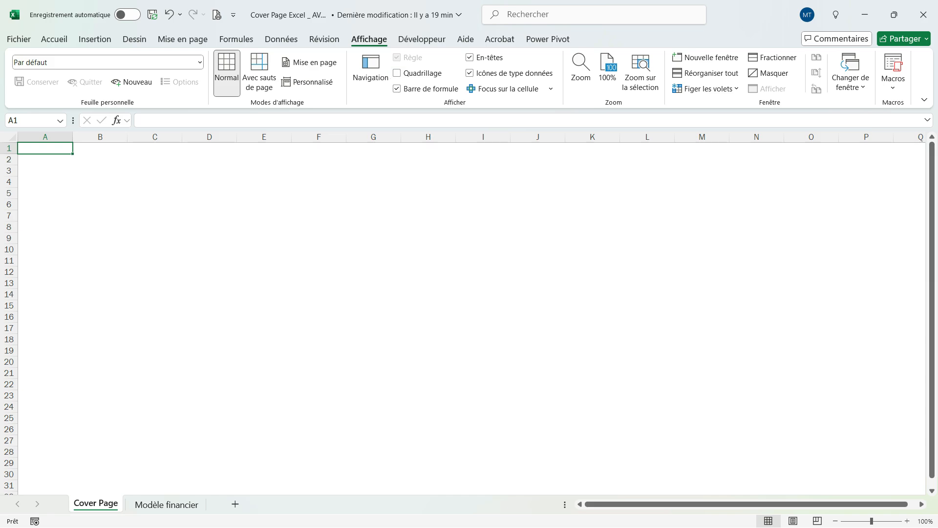
# Apply a thick outline border around the range B2:Q38 on the Cover Page sheet.
pyautogui.click(100, 160)
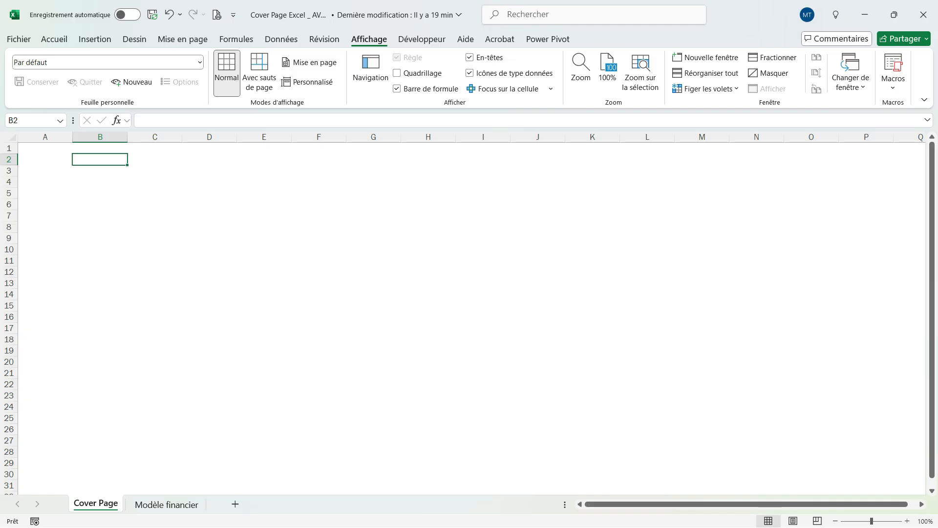
pyautogui.moveTo(101, 160); pyautogui.dragTo(919, 261)
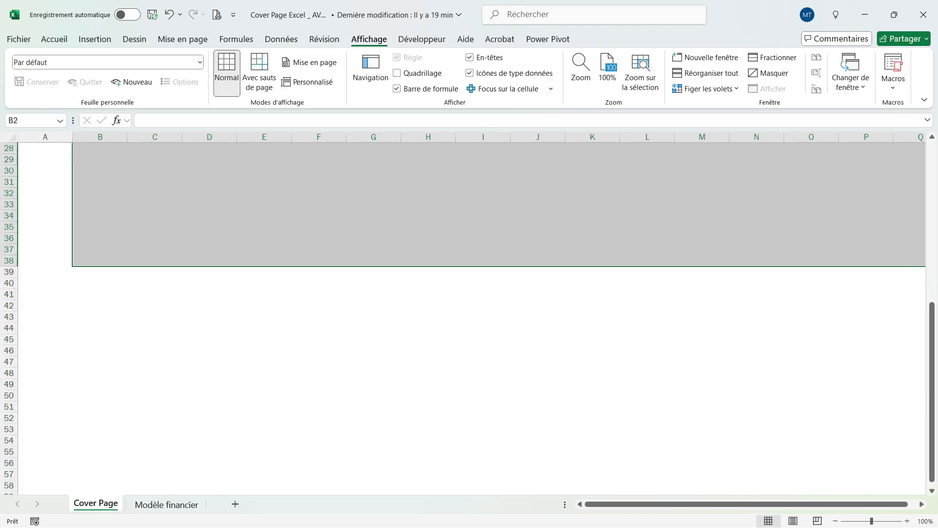
pyautogui.scroll(9, 471, 317)
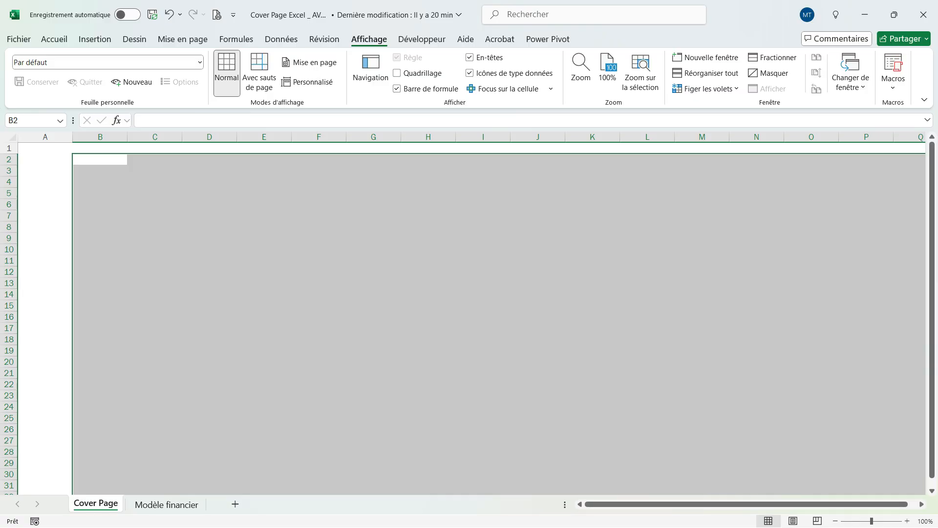
pyautogui.hotkey('ctrl', '1')
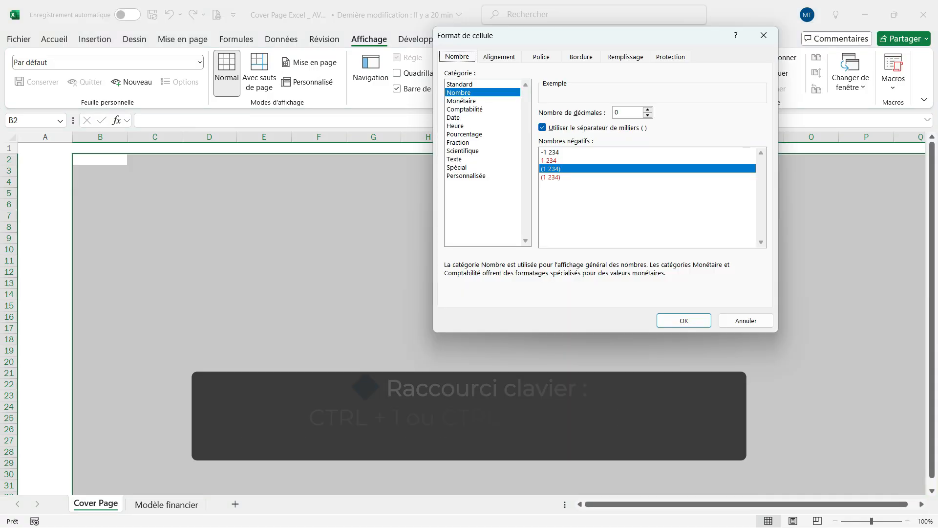
pyautogui.click(580, 56)
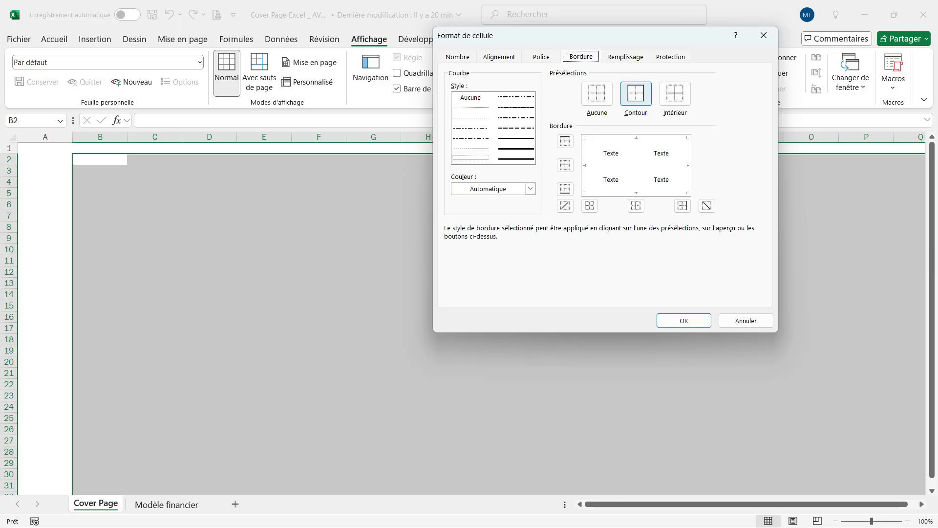
pyautogui.click(636, 93)
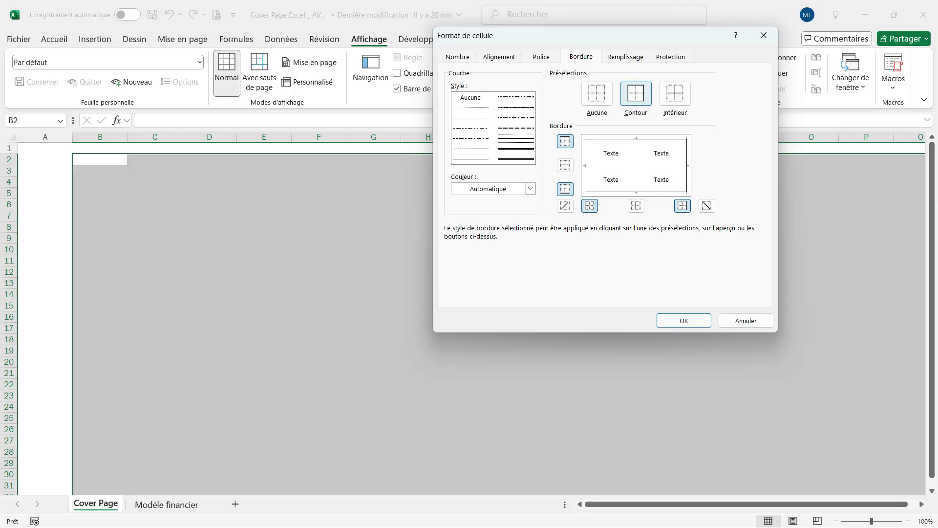
pyautogui.click(636, 93)
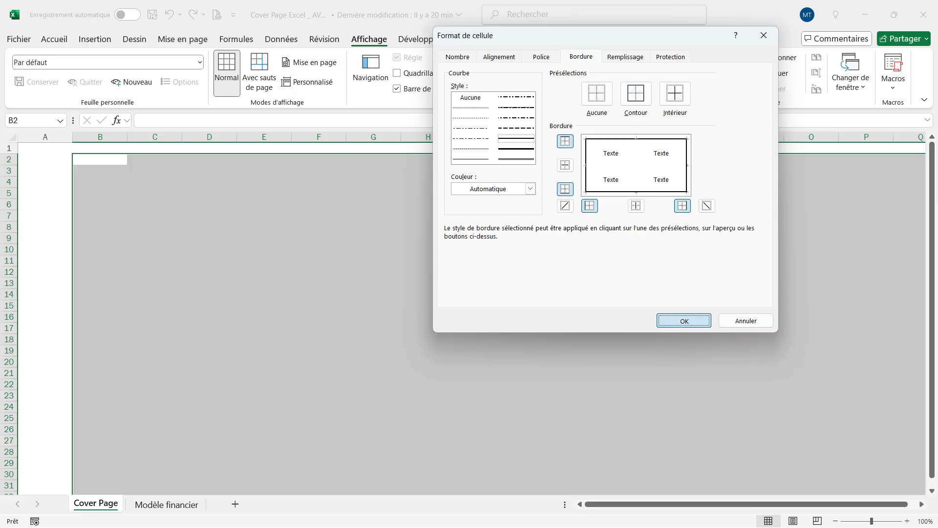
pyautogui.click(684, 321)
pyautogui.click(592, 317)
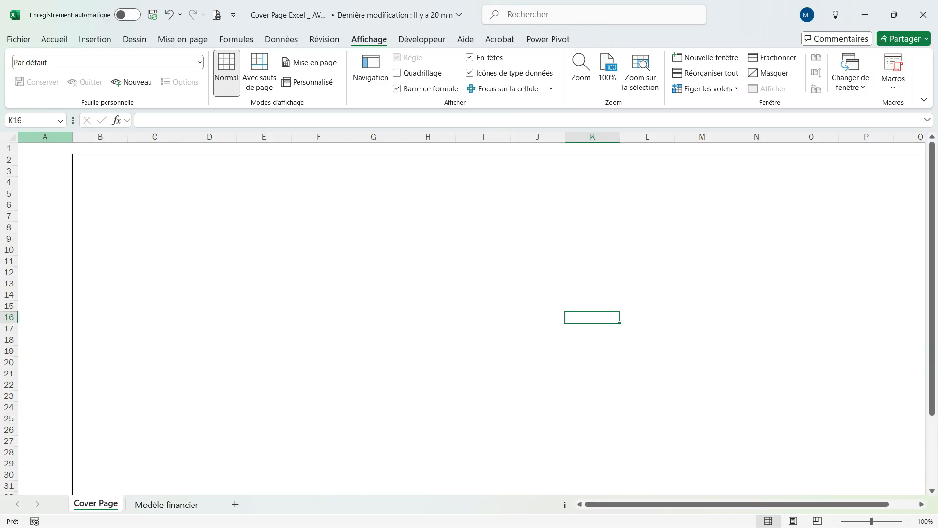
# Set the width of columns A, B and Q to 4.
pyautogui.click(45, 137)
pyautogui.click(101, 137)
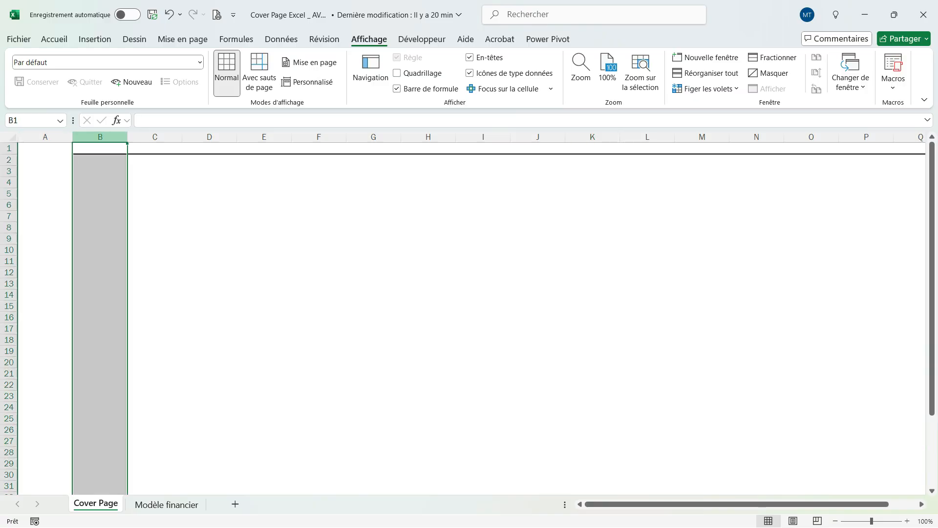
pyautogui.click(911, 137)
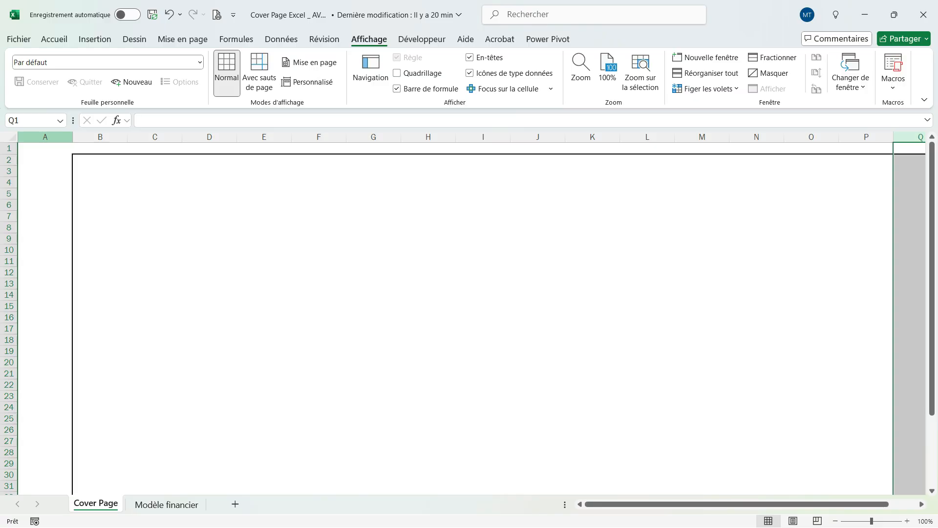
pyautogui.keyDown('ctrl'); pyautogui.click(45, 137); pyautogui.keyUp('ctrl')
pyautogui.keyDown('ctrl'); pyautogui.click(100, 137); pyautogui.keyUp('ctrl')
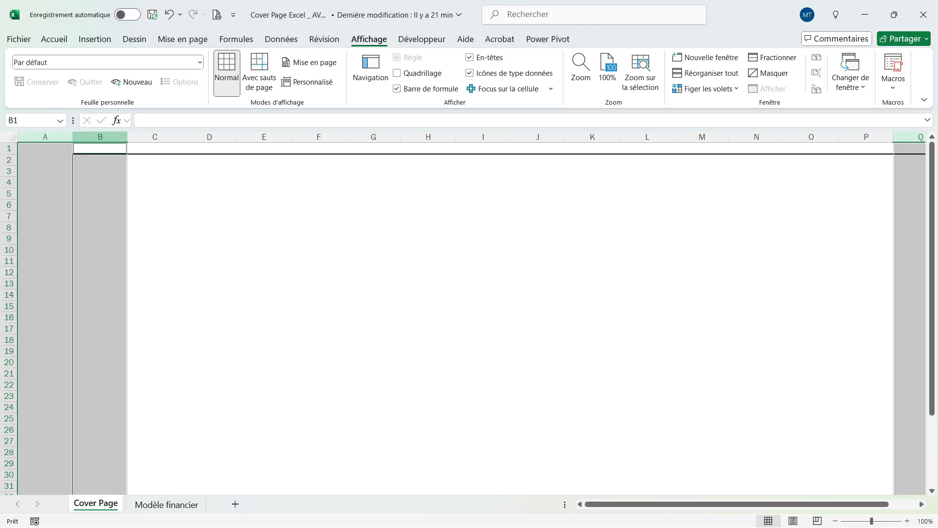
pyautogui.hscroll(1, 471, 313)
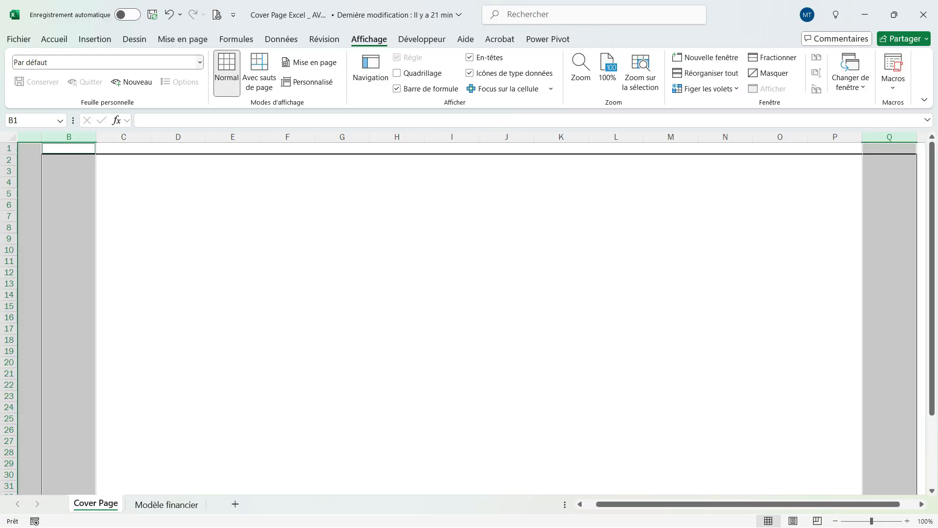
pyautogui.click(53, 39)
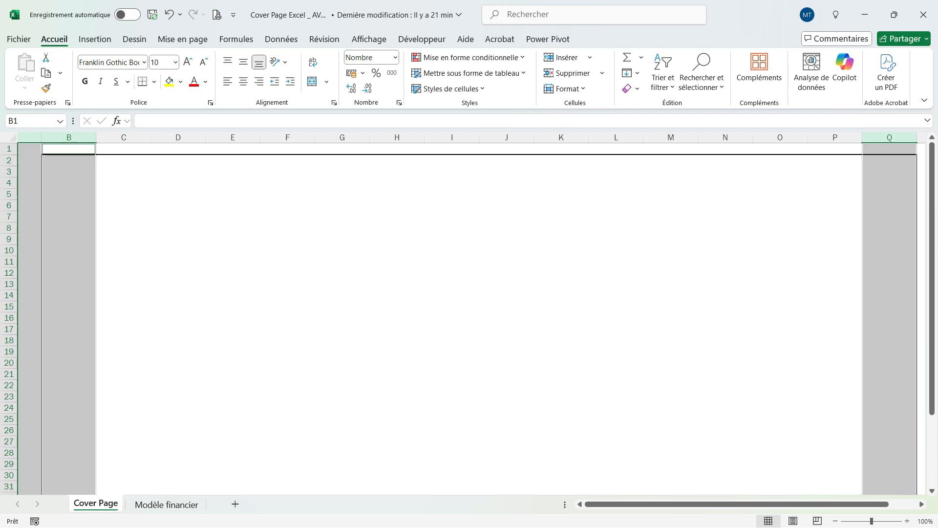
pyautogui.click(567, 89)
pyautogui.click(597, 160)
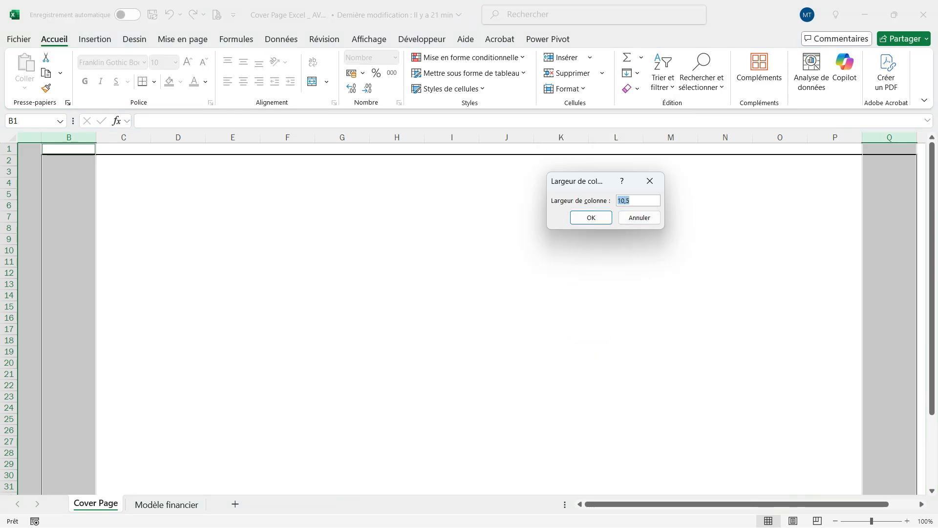
pyautogui.write('4')
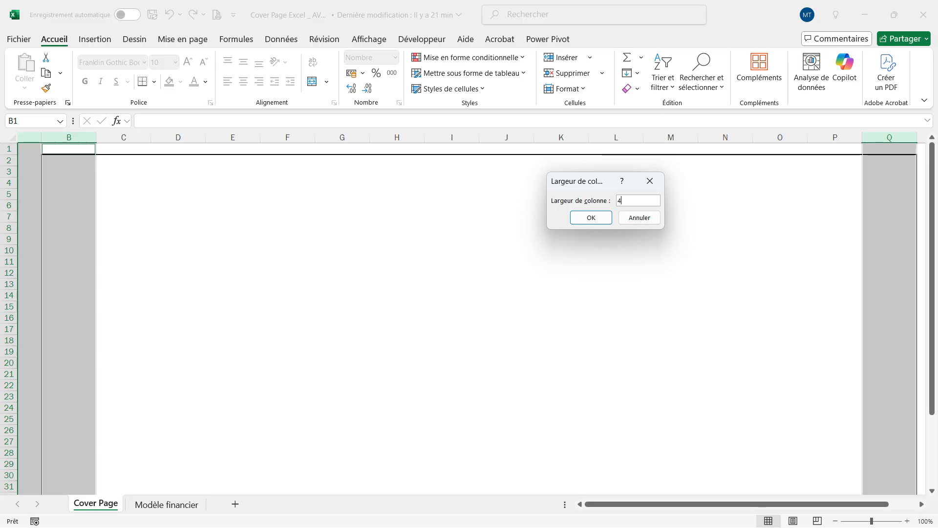
pyautogui.press('Return')
pyautogui.click(802, 239)
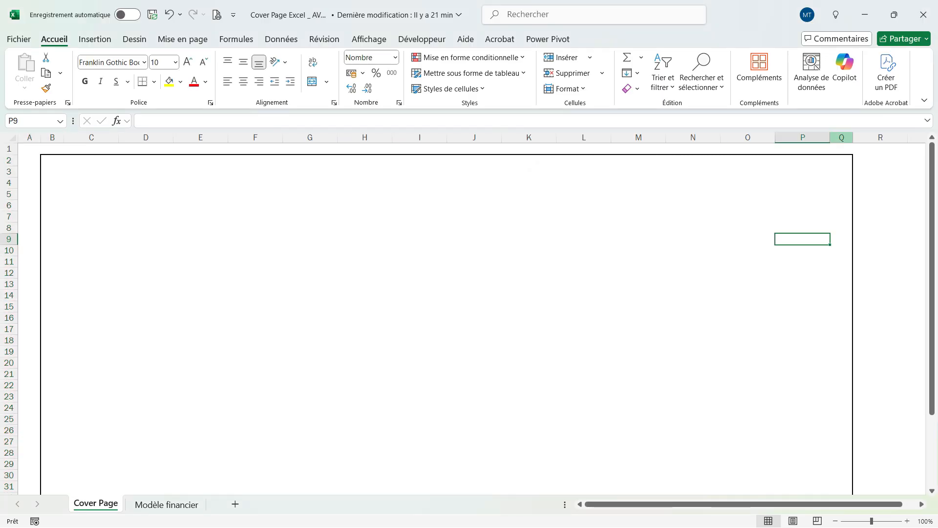
# Fill the range B2:Q7 with a custom navy blue, RGB 0, 0, 128.
pyautogui.moveTo(52, 161); pyautogui.dragTo(52, 216)
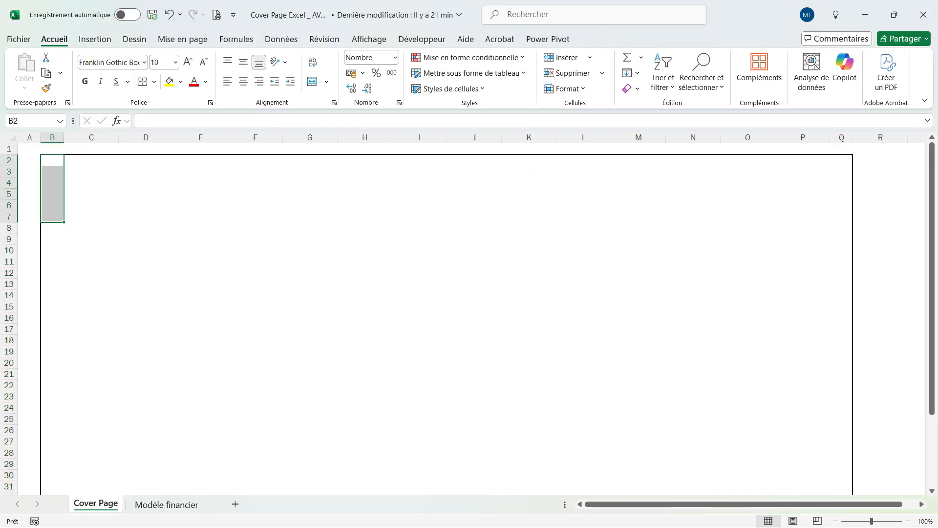
pyautogui.moveTo(53, 161); pyautogui.dragTo(841, 217)
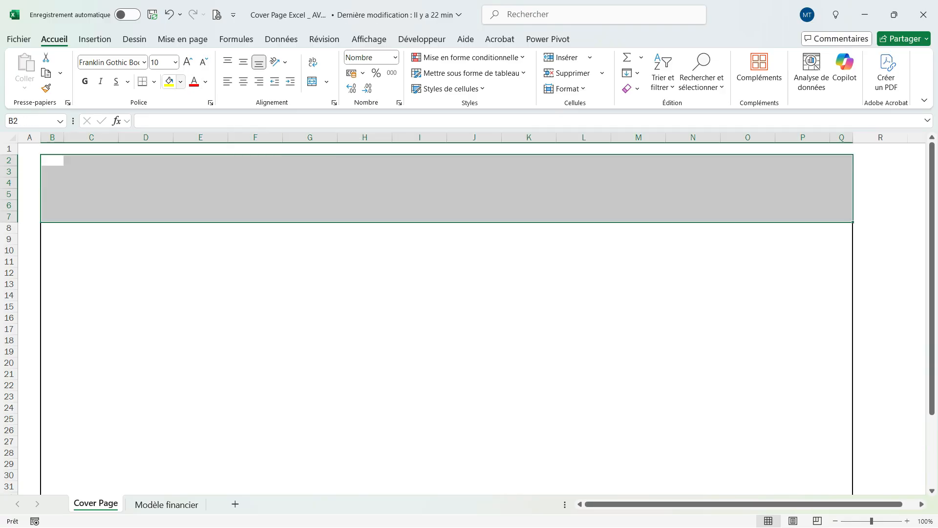
pyautogui.click(180, 82)
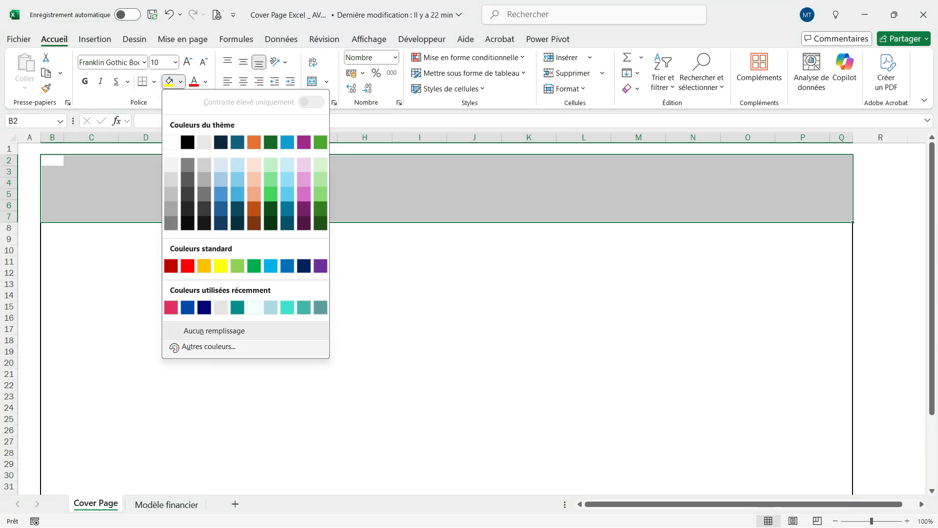
pyautogui.click(209, 347)
pyautogui.click(570, 106)
pyautogui.press('Tab')
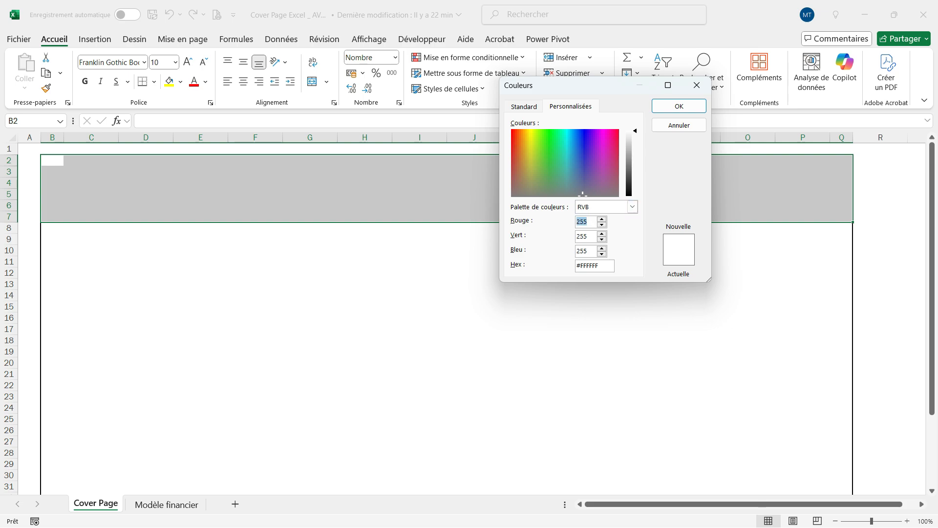
pyautogui.write('0')
pyautogui.press('Tab')
pyautogui.write('0')
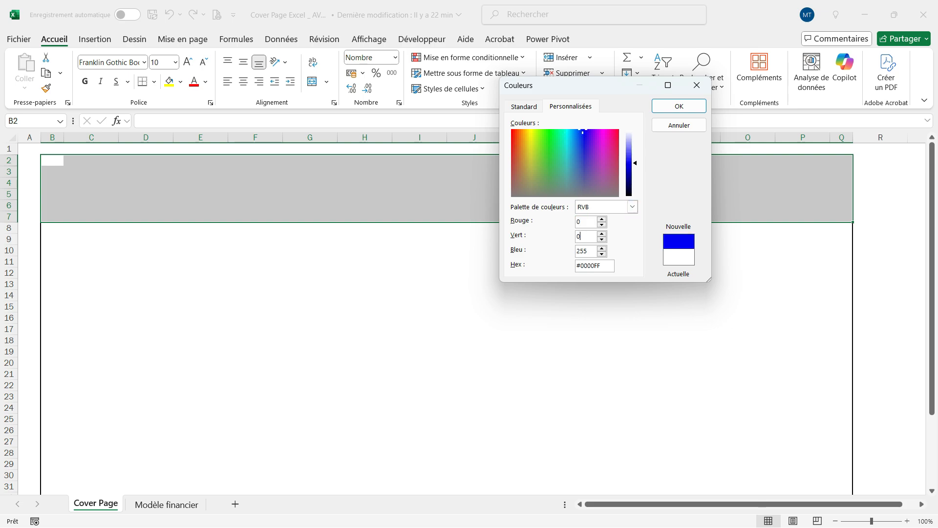
pyautogui.press('Tab')
pyautogui.write('128')
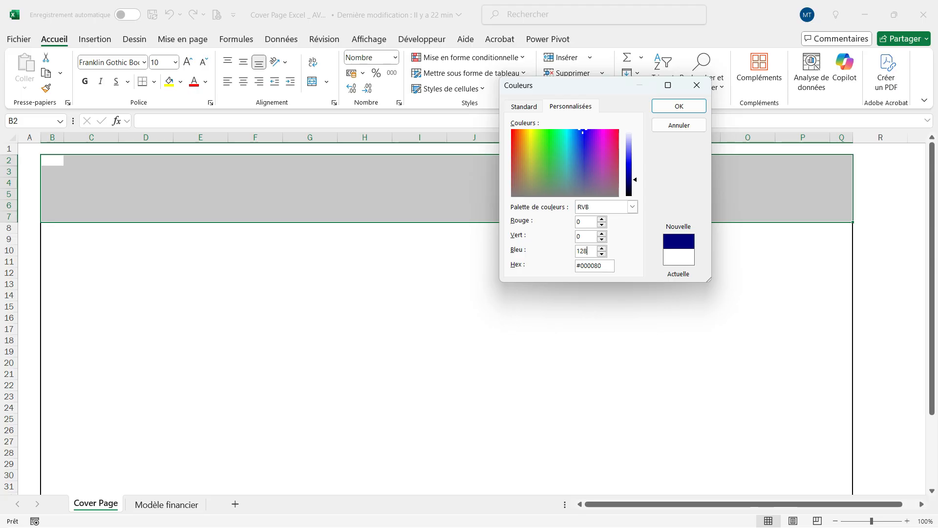
pyautogui.click(679, 106)
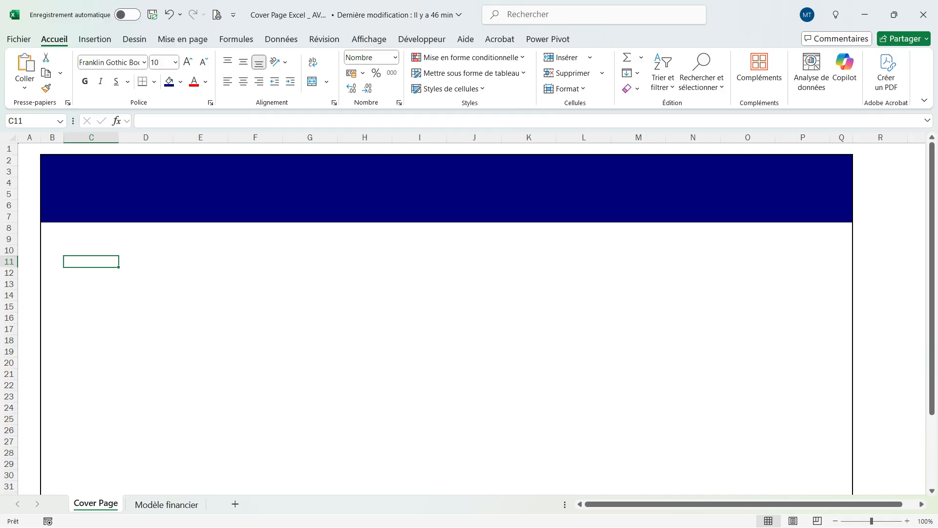
# Enter the title formula ='Modèle financier'!D7&" _ Modèle Financier" in cell C11, linking it to the company name.
pyautogui.write('=')
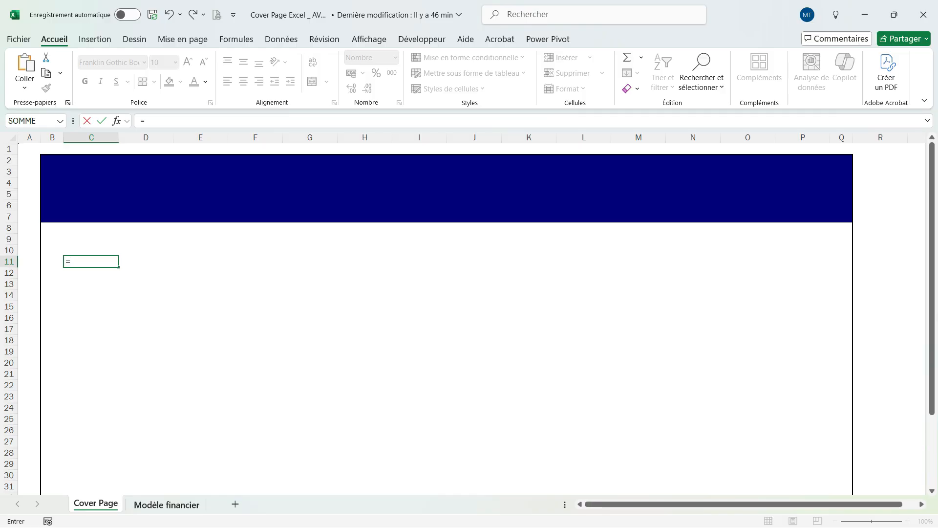
pyautogui.hotkey('ctrl', 'pagedown')
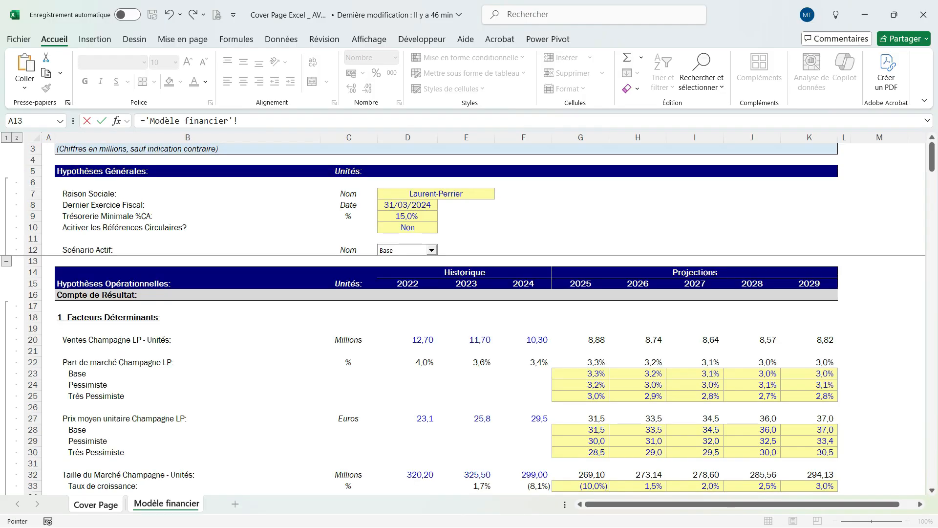
pyautogui.click(407, 194)
pyautogui.press('F2')
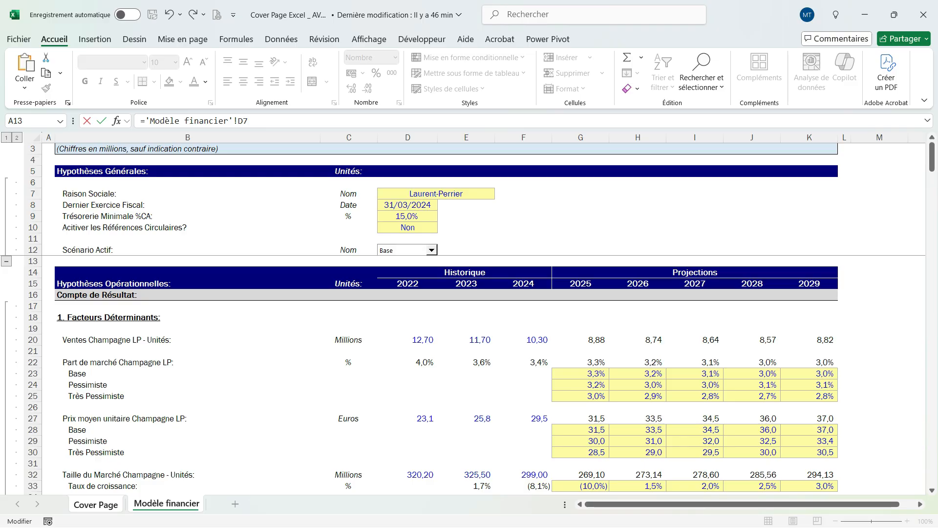
pyautogui.write('&" _')
pyautogui.write('Modèle Financier"')
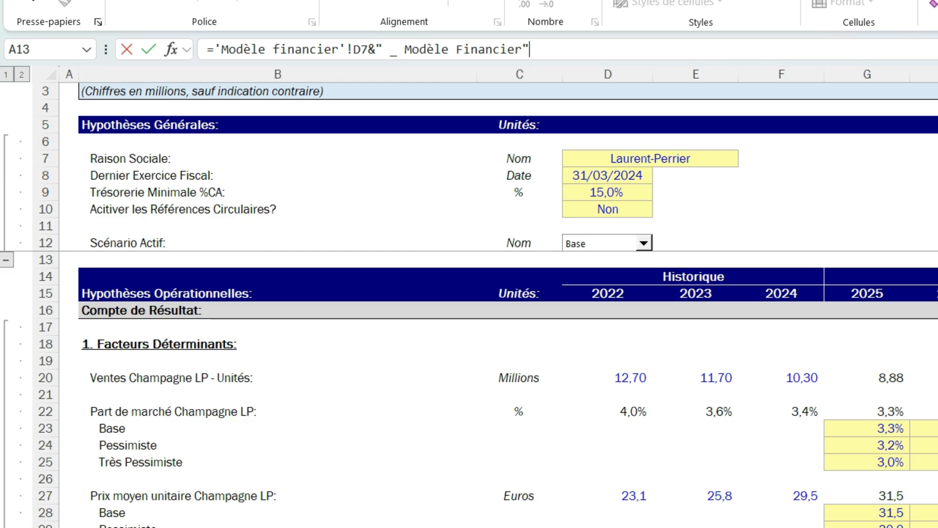
pyautogui.press('Return')
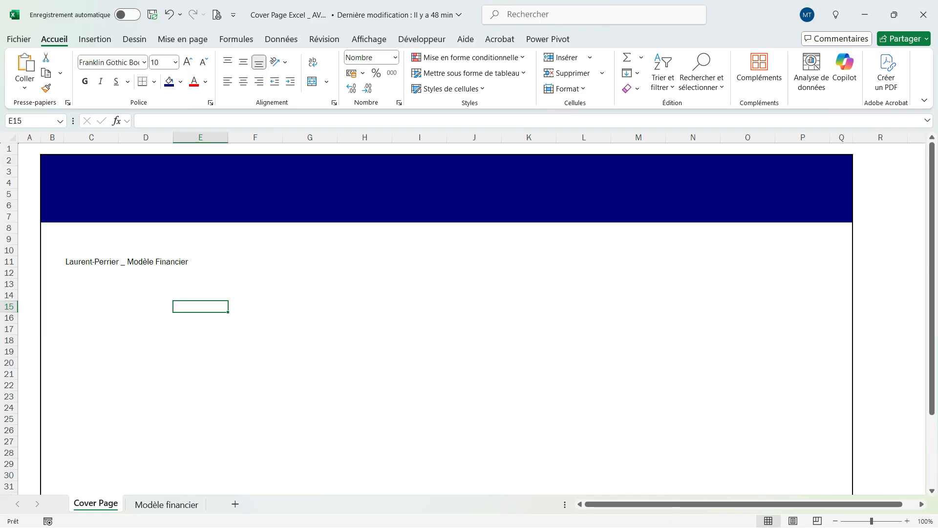
pyautogui.click(91, 262)
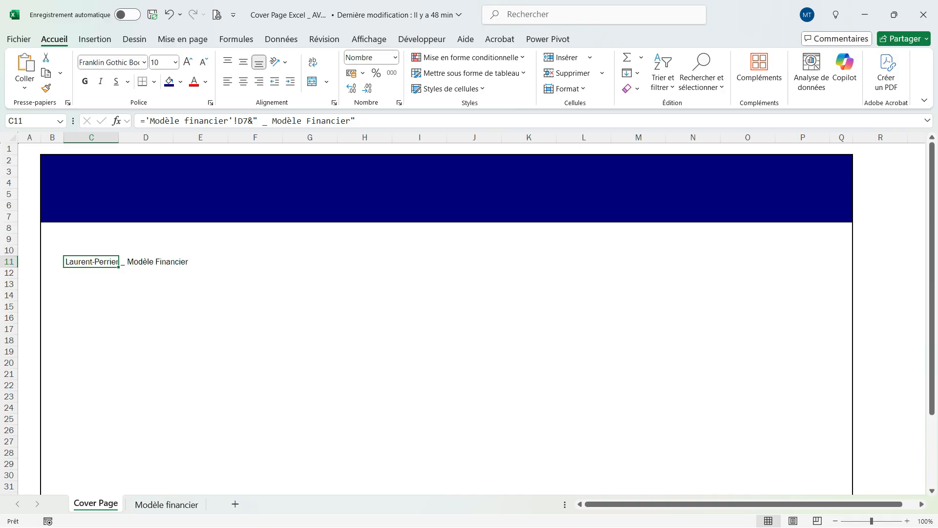
# Test the linked title by changing the company name in D7 of the Modèle financier sheet to ALSTOM, and undo that change.
pyautogui.hotkey('ctrl', '[')
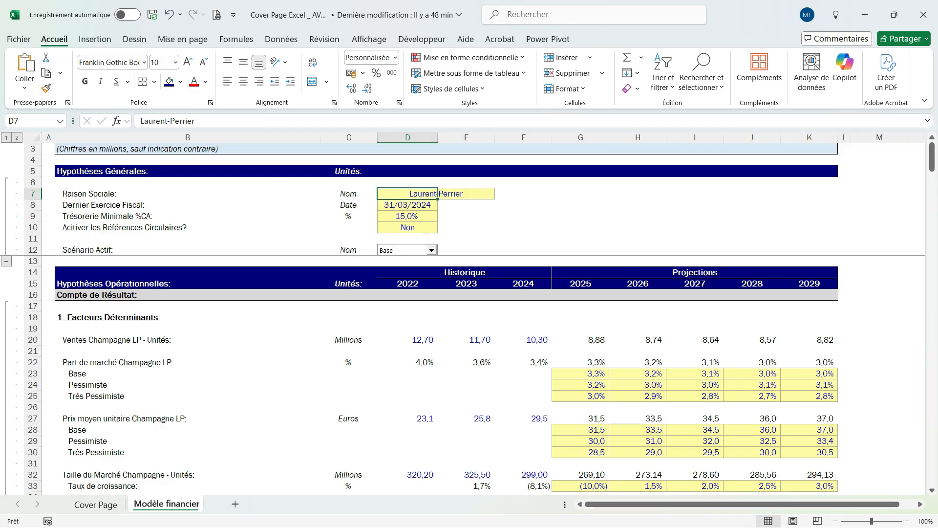
pyautogui.hotkey('ctrl', 'pageup')
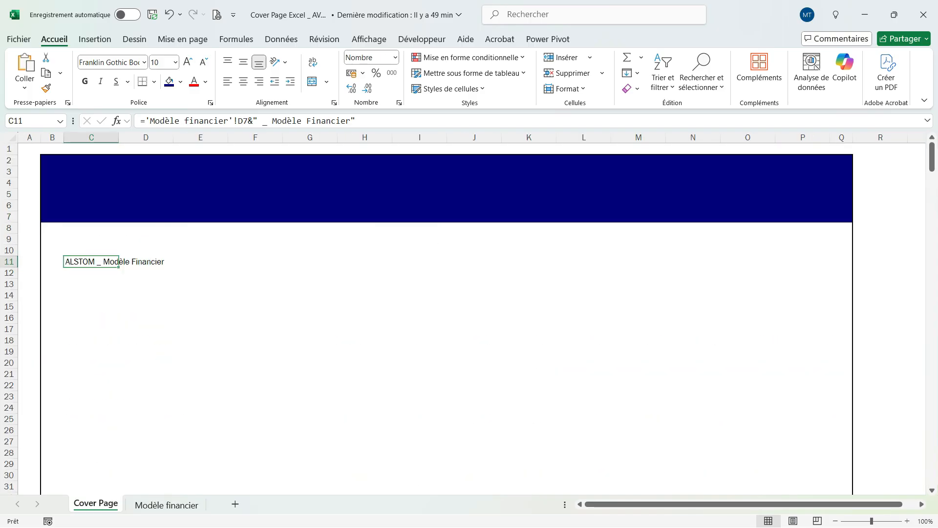
pyautogui.hotkey('ctrl', '[')
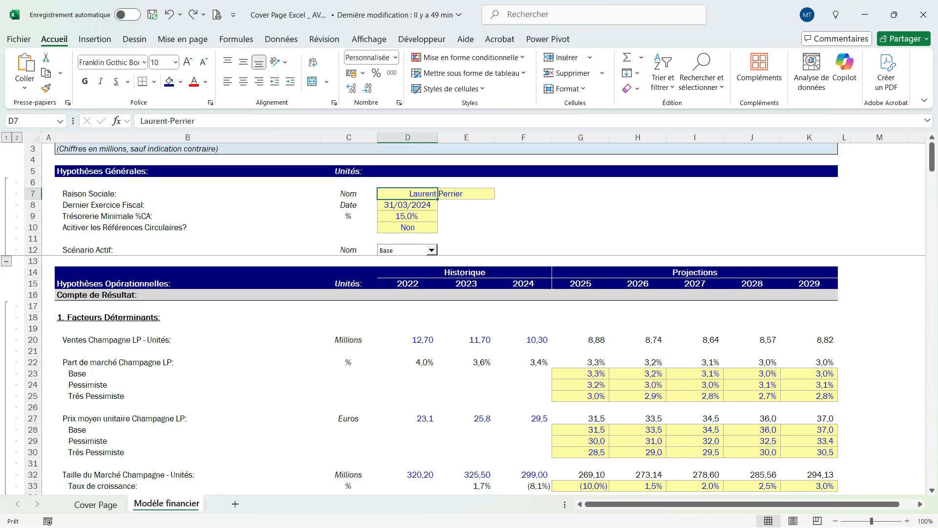
pyautogui.hotkey('ctrl', 'pageup')
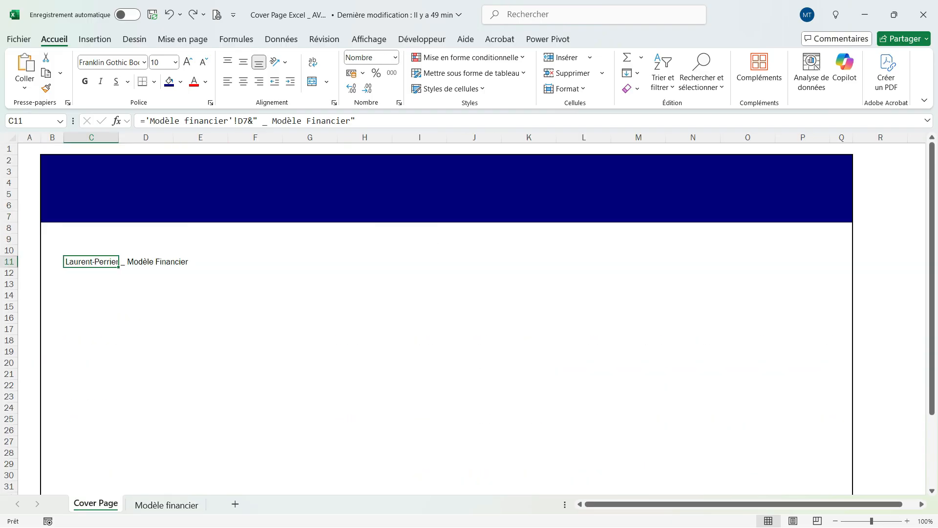
# Give the title in C11 of the Cover Page a custom blue font colour with red 0 and green 71.
pyautogui.click(206, 81)
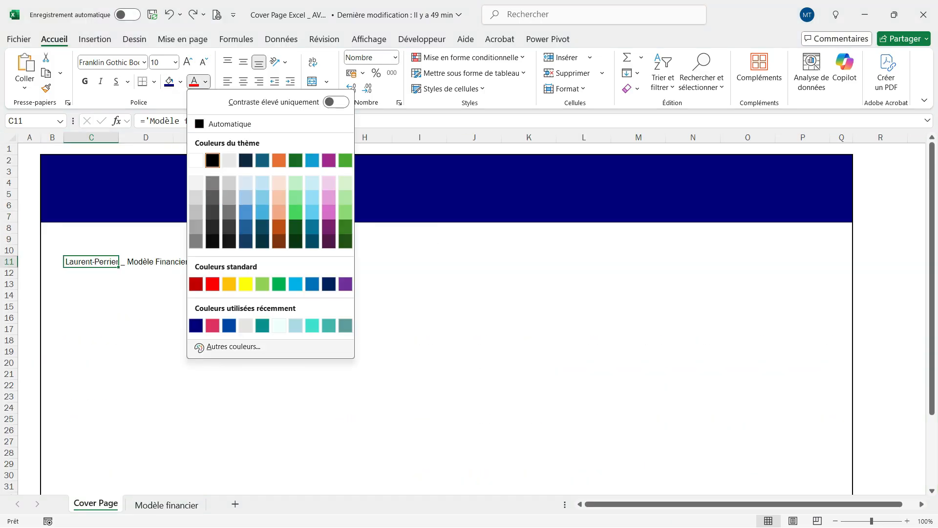
pyautogui.click(233, 346)
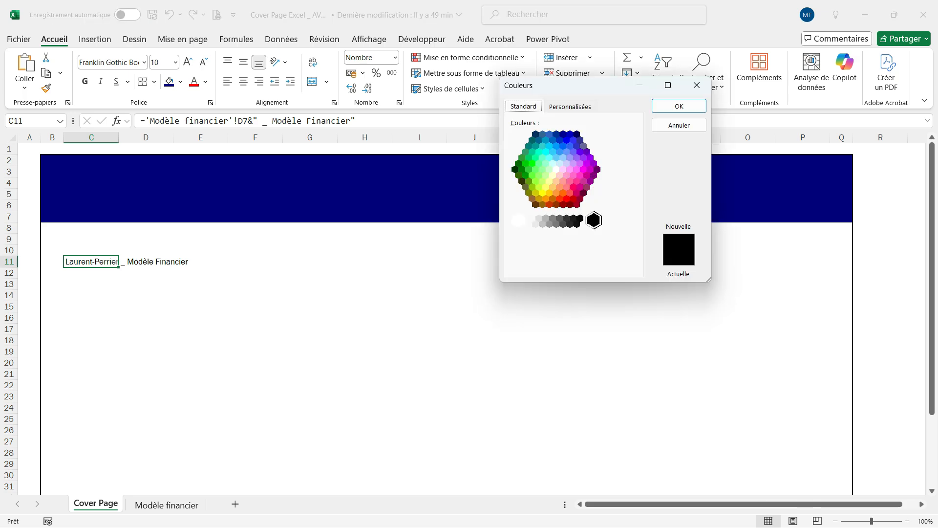
pyautogui.doubleClick(580, 221)
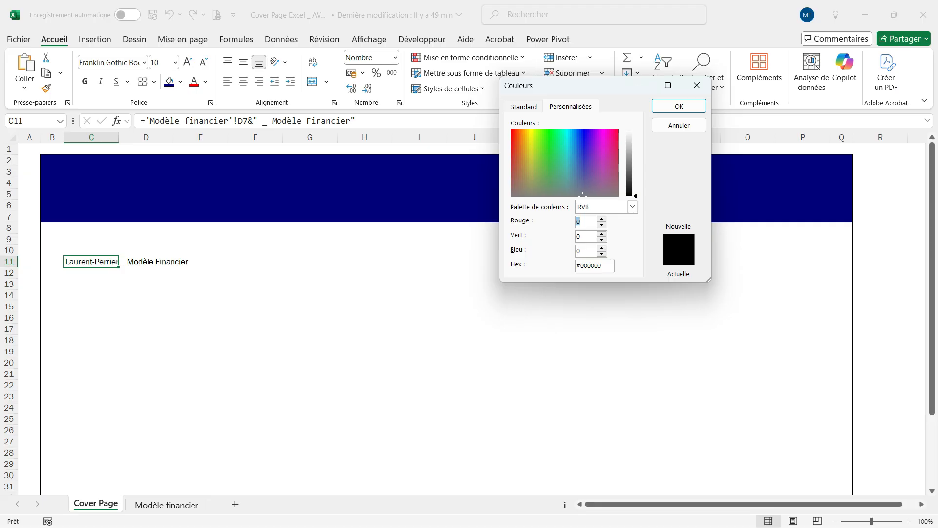
pyautogui.write('0')
pyautogui.press('Tab')
pyautogui.write('71')
pyautogui.press('Tab')
pyautogui.write('0')
pyautogui.press('Return')
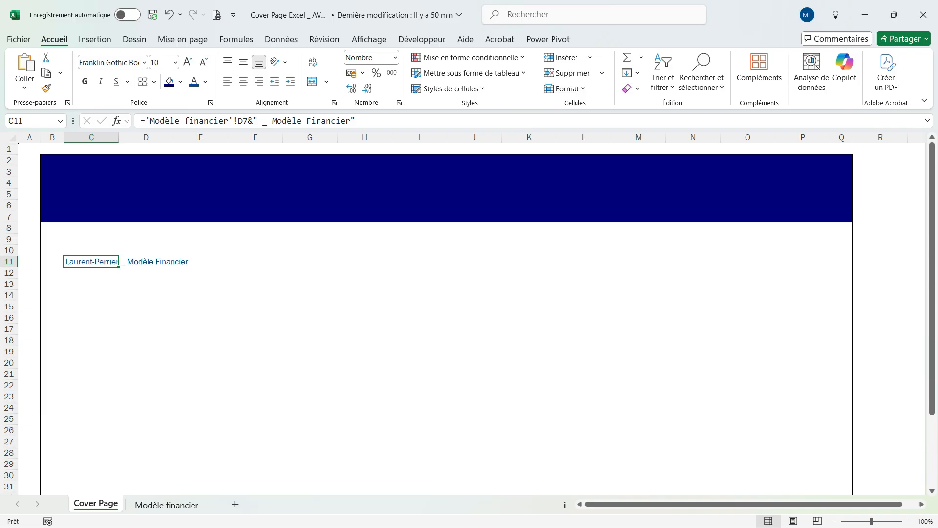
pyautogui.click(205, 81)
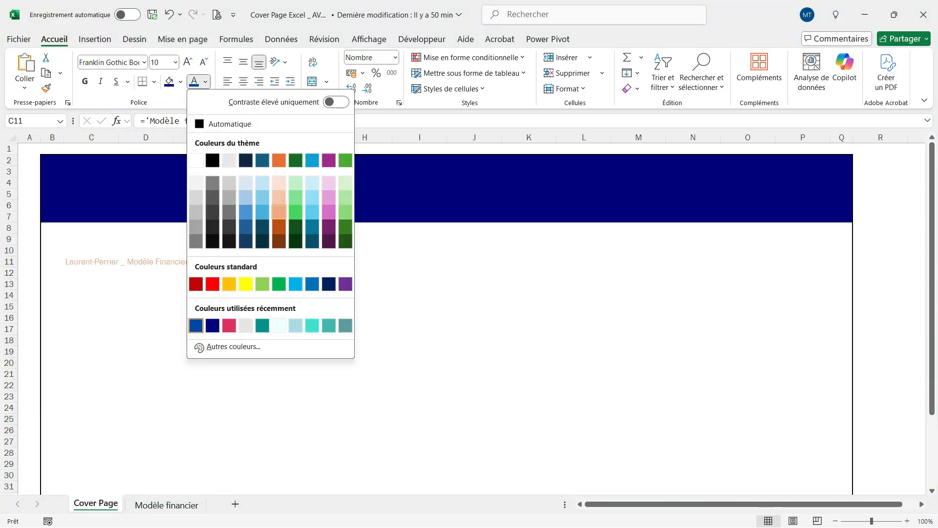
pyautogui.click(196, 325)
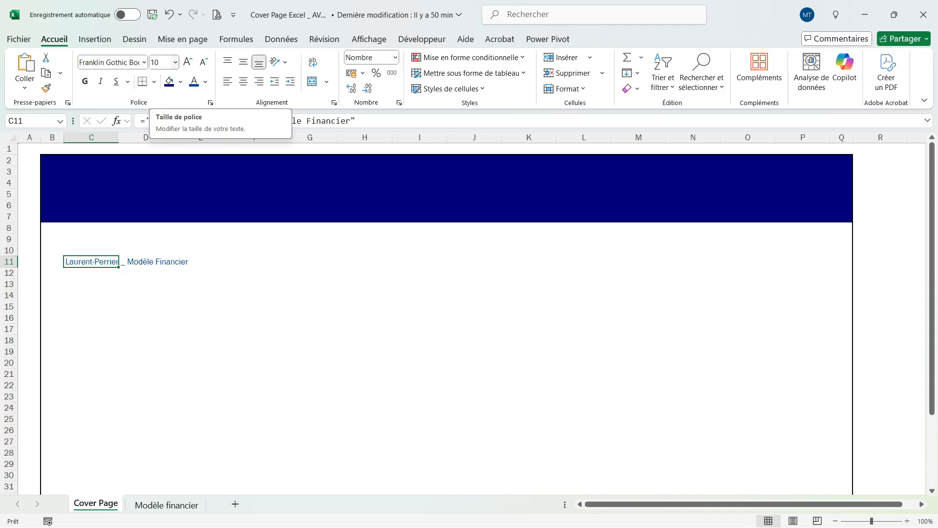
# Set the title in C11 to font size 23 and make it bold.
pyautogui.click(174, 62)
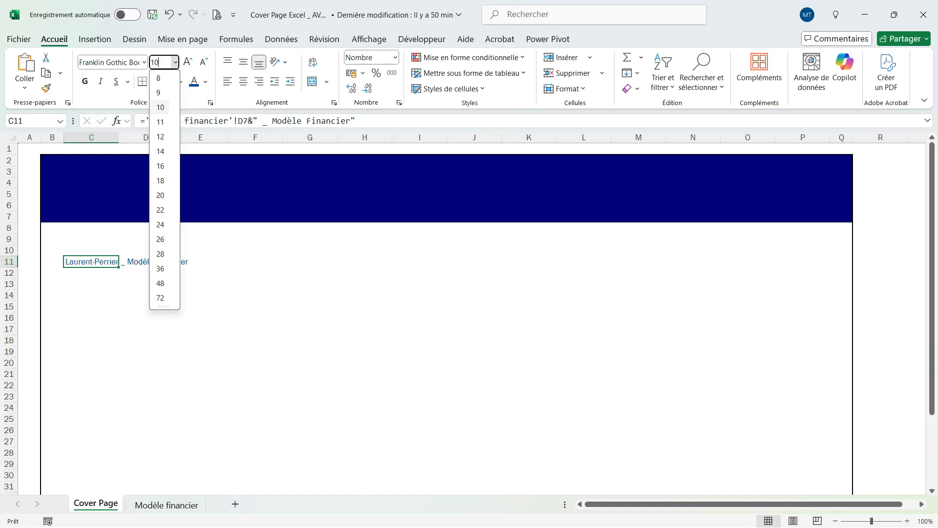
pyautogui.press('BackSpace')
pyautogui.press('BackSpace')
pyautogui.write('23')
pyautogui.press('Return')
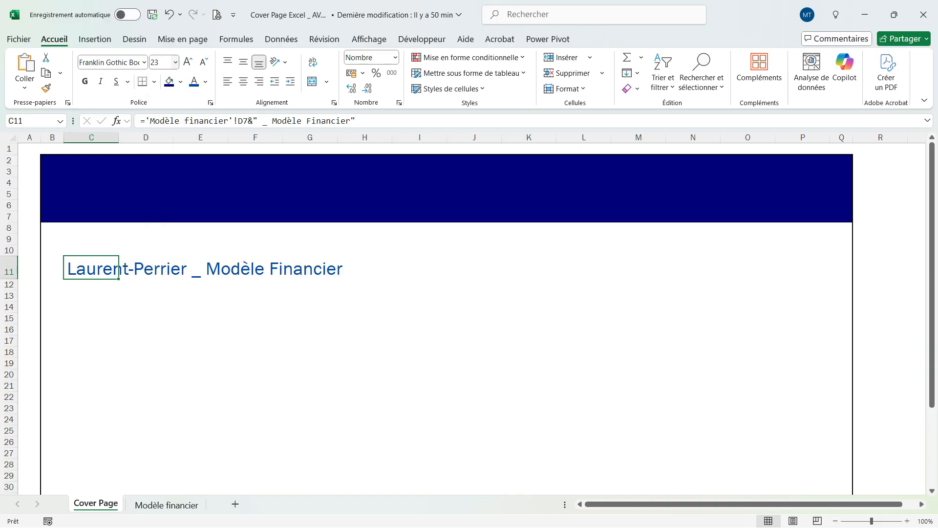
pyautogui.hotkey('ctrl', 'g')
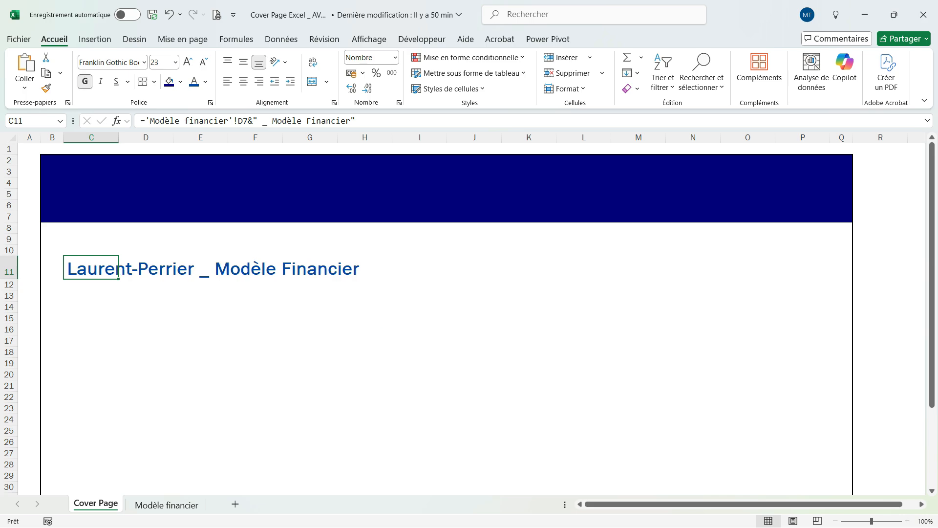
# Enter the heading "Table des Matieres" in cell C14.
pyautogui.press('Down')
pyautogui.press('Down')
pyautogui.press('Down')
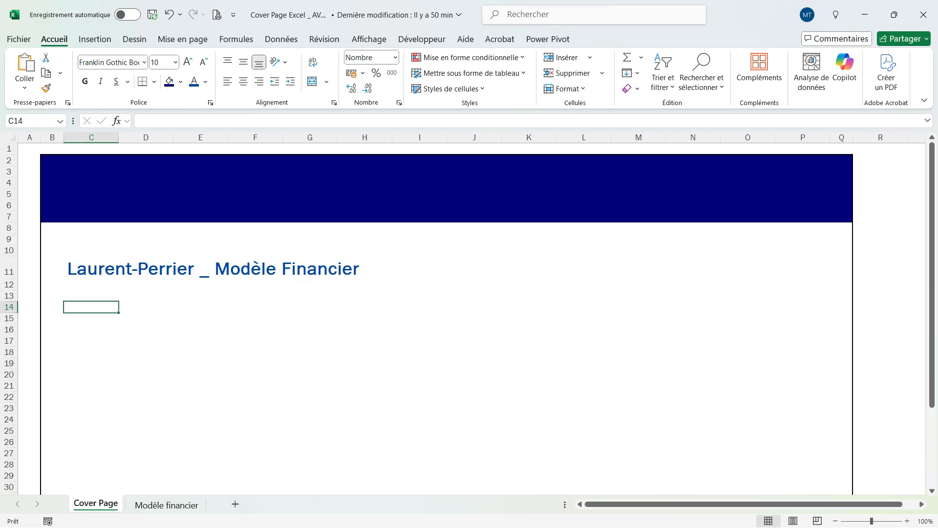
pyautogui.write('Table des Matieres')
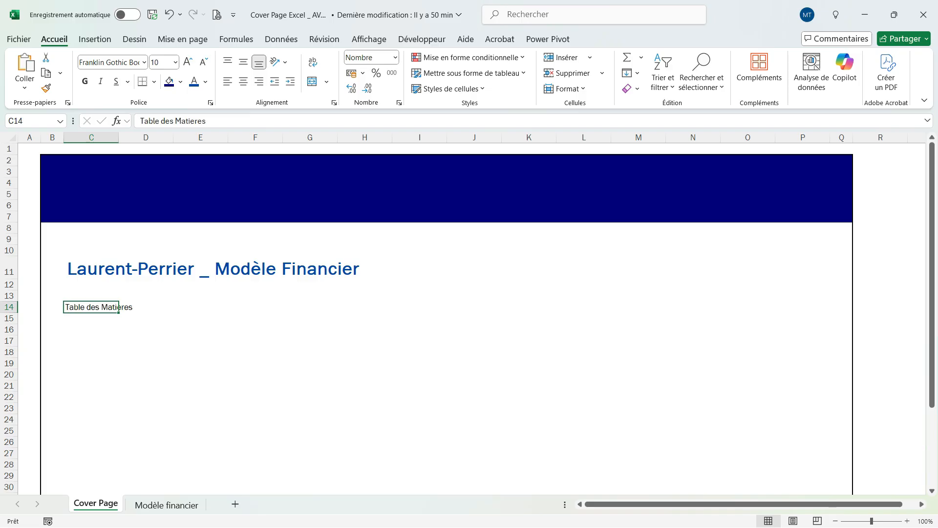
# Apply a bottom border across C14:E14 under the "Table des Matieres" heading.
pyautogui.hotkey('shift', 'Right')
pyautogui.hotkey('shift', 'Right')
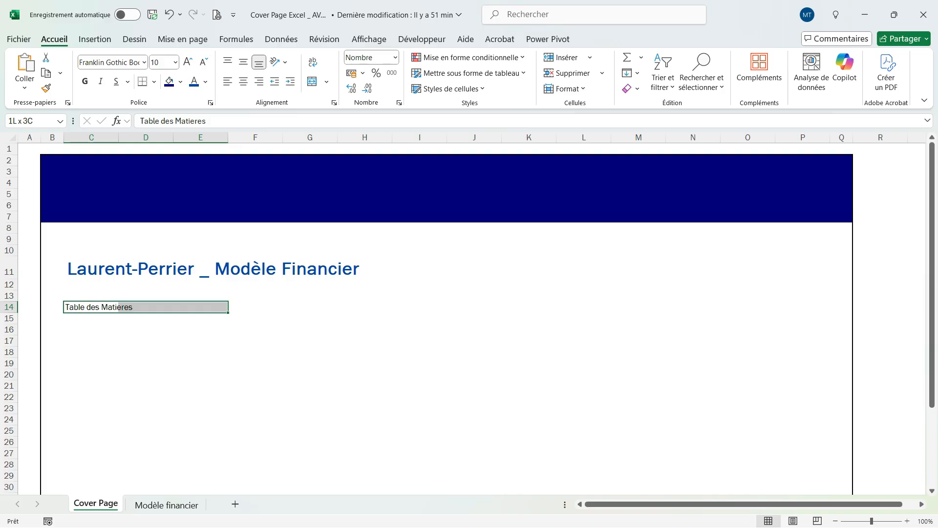
pyautogui.press('alt')
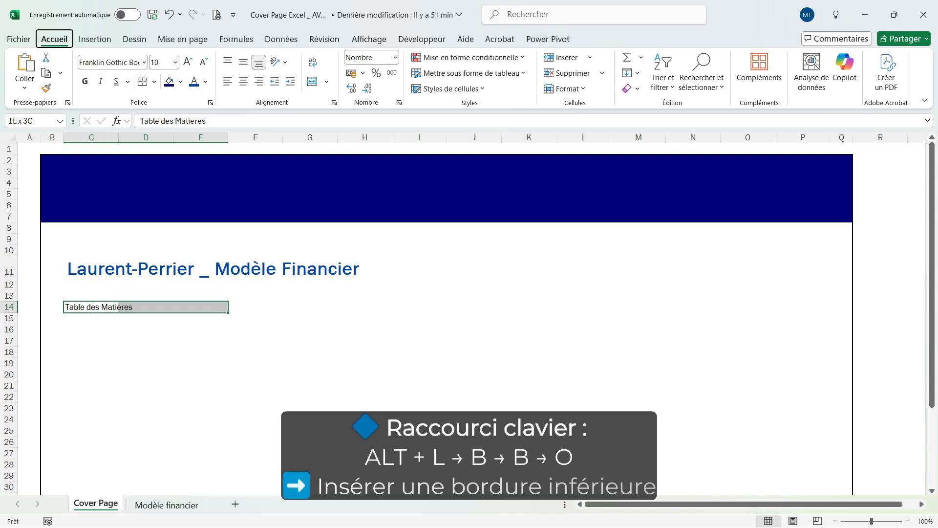
pyautogui.press('l')
pyautogui.press('b')
pyautogui.press('b')
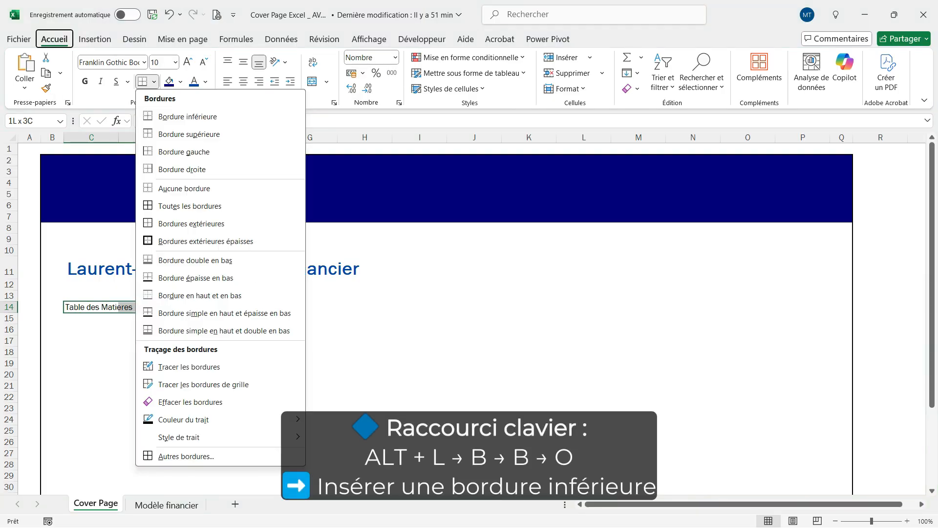
pyautogui.press('o')
pyautogui.click(145, 352)
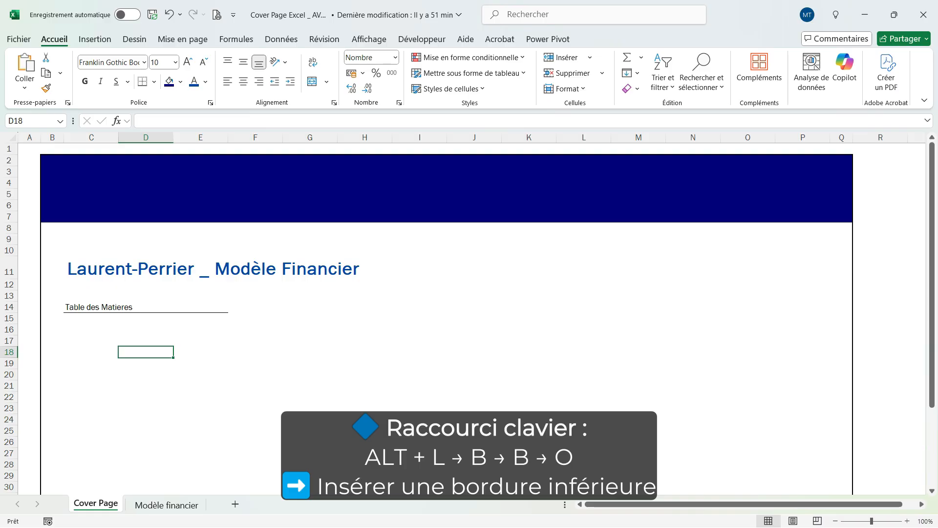
# Set the "Table des Matieres" heading in C14 to font size 14 and make it bold.
pyautogui.click(92, 307)
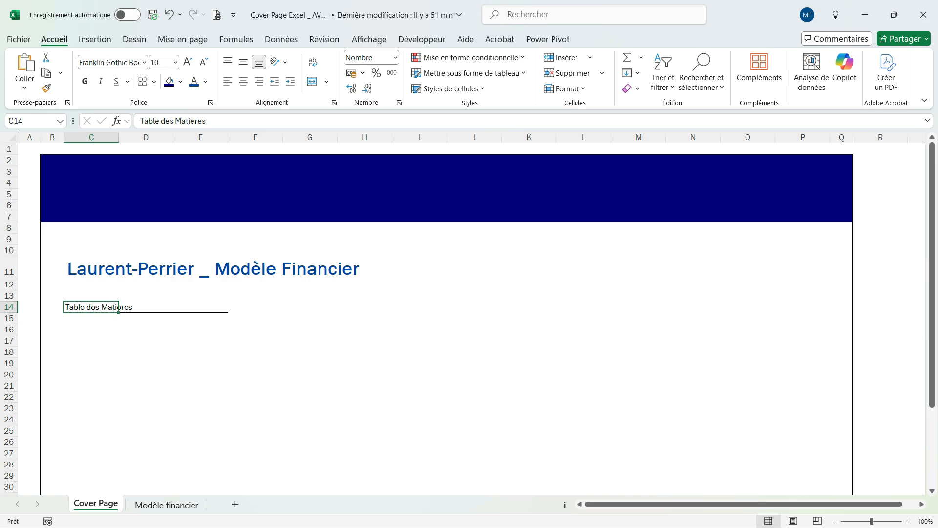
pyautogui.click(175, 62)
pyautogui.click(158, 139)
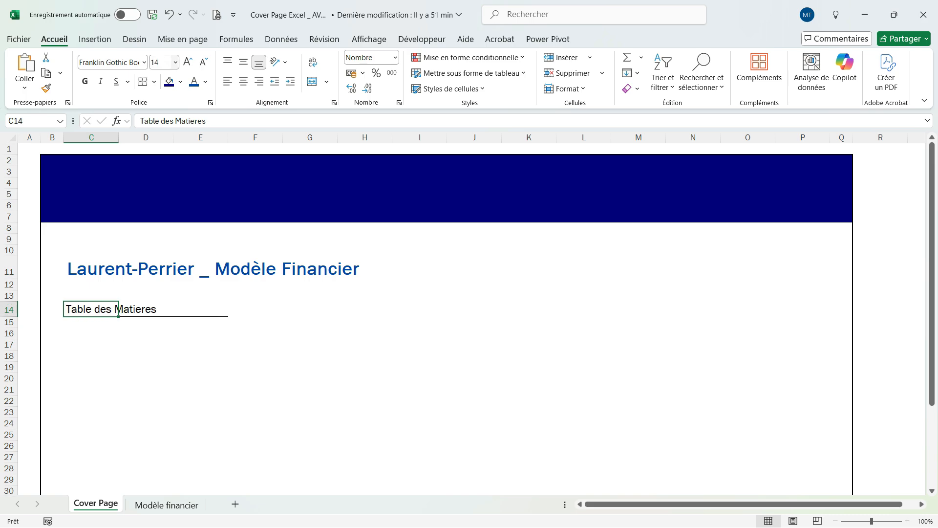
pyautogui.hotkey('ctrl', 'g')
pyautogui.press('Return')
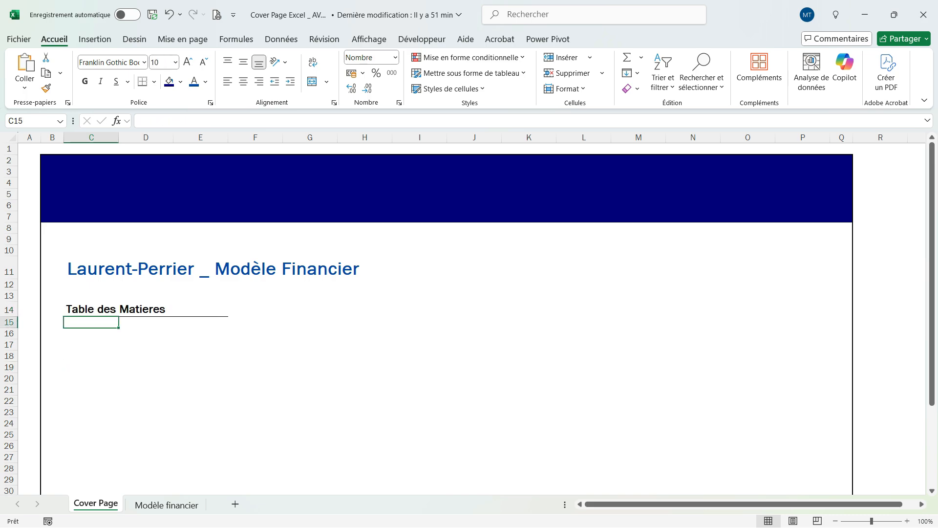
# Enter the contents entries "Hypothèses Operationnelles", "Compte de Resultat" and "Bilan" in C16:C18.
pyautogui.press('Down')
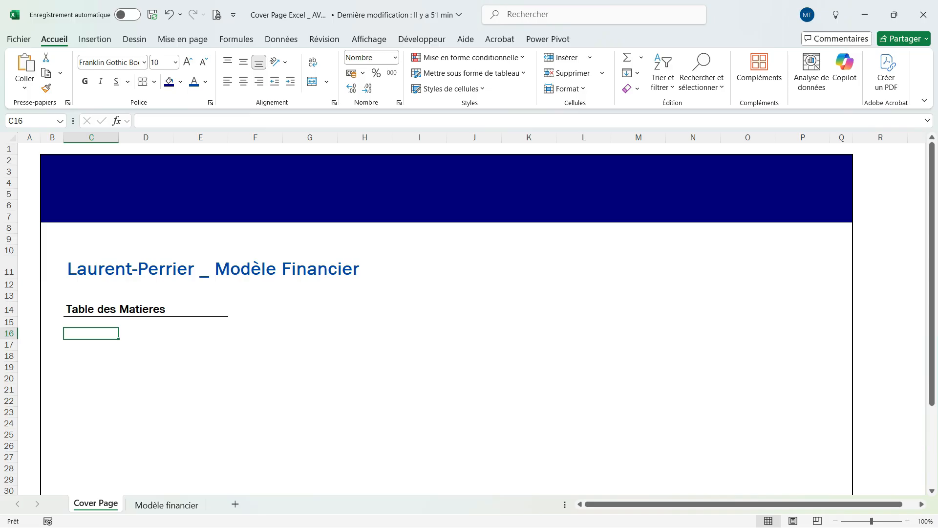
pyautogui.hotkey('shift', 'Down')
pyautogui.hotkey('shift', 'Down')
pyautogui.hotkey('shift', 'Down')
pyautogui.hotkey('shift', 'Down')
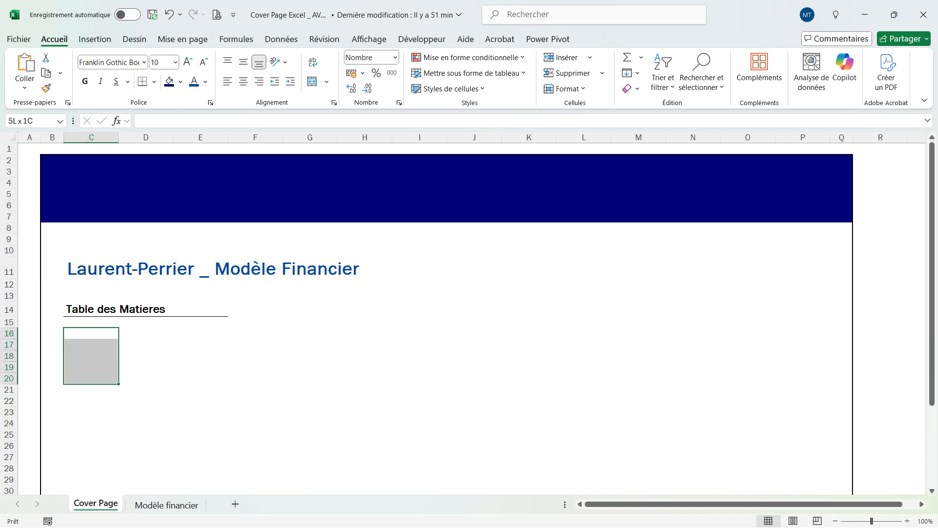
pyautogui.click(91, 333)
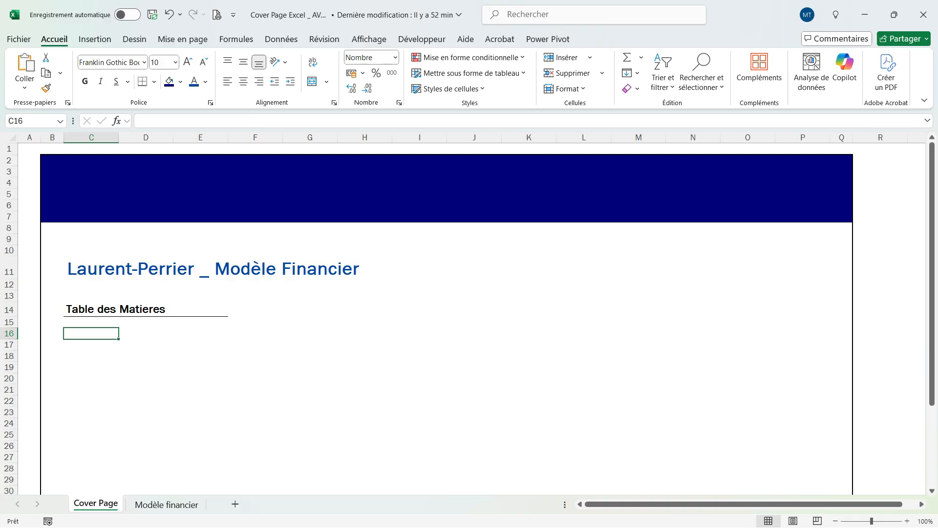
pyautogui.write('Hypothèses Operationnelles')
pyautogui.press('Return')
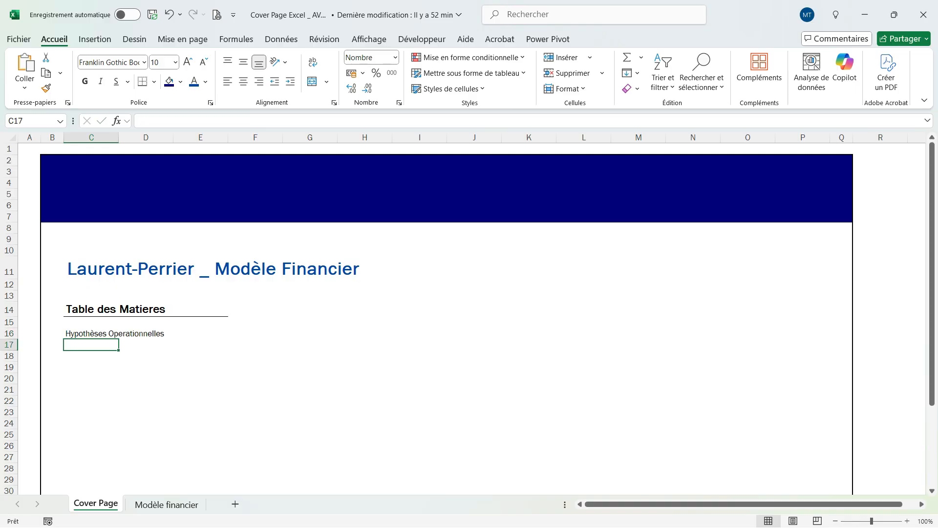
pyautogui.write('C')
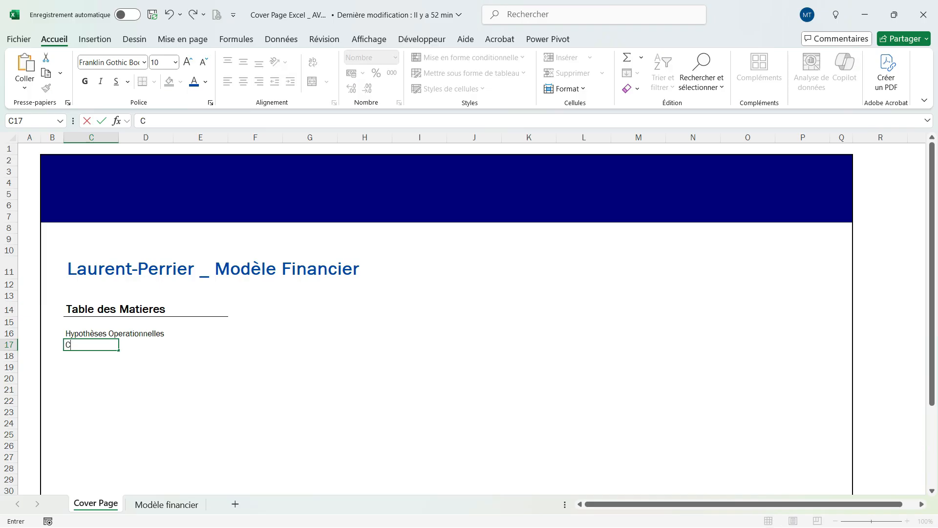
pyautogui.write('ompte de Resultat')
pyautogui.press('Return')
pyautogui.write('Bilan')
pyautogui.press('Return')
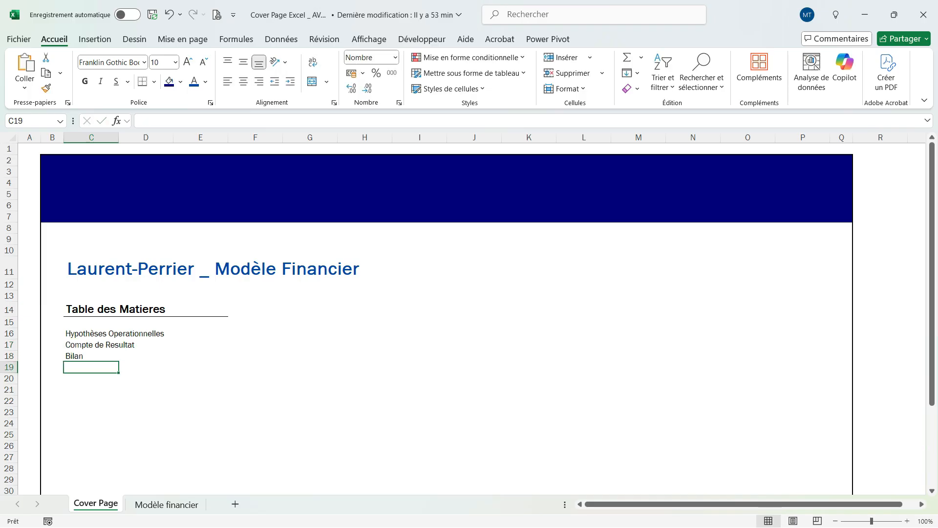
# Enter the remaining contents entries "Tableau de Flux de Tresorerie", "Analyse Covenants" and "Graphiques" in C19:C21.
pyautogui.write('Tableau de Flux de Tresorerie')
pyautogui.press('Return')
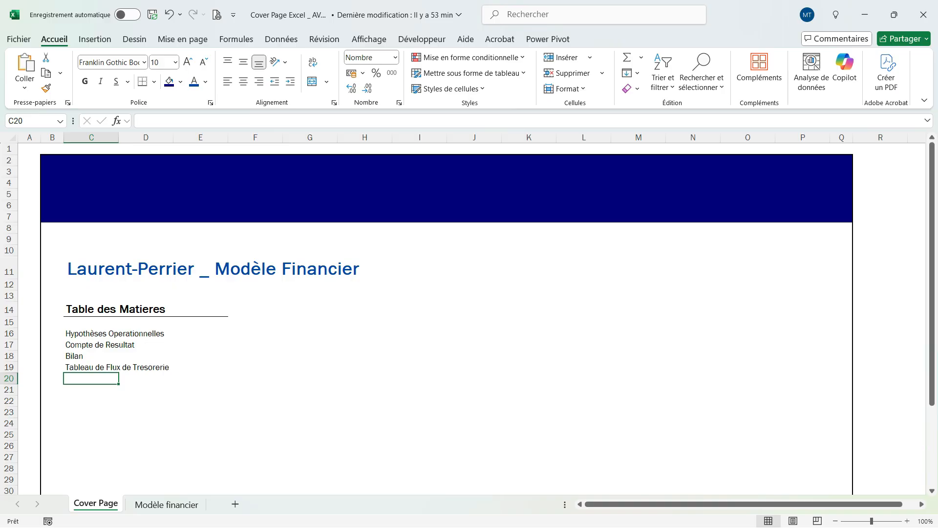
pyautogui.write('Analyse Covenants')
pyautogui.press('Return')
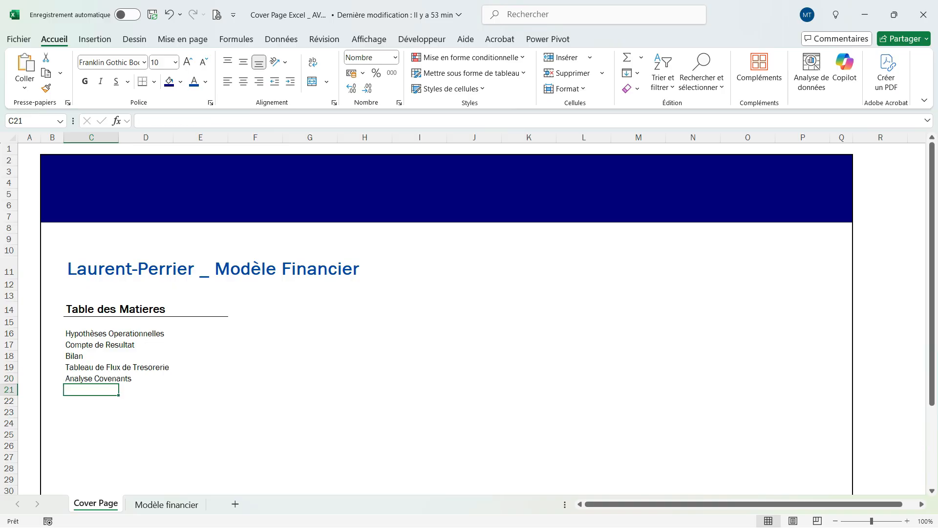
pyautogui.write('Graphiques')
# Look through the sections of the Modèle financier sheet and return to the Cover Page.
pyautogui.hotkey('ctrl', 'pagedown')
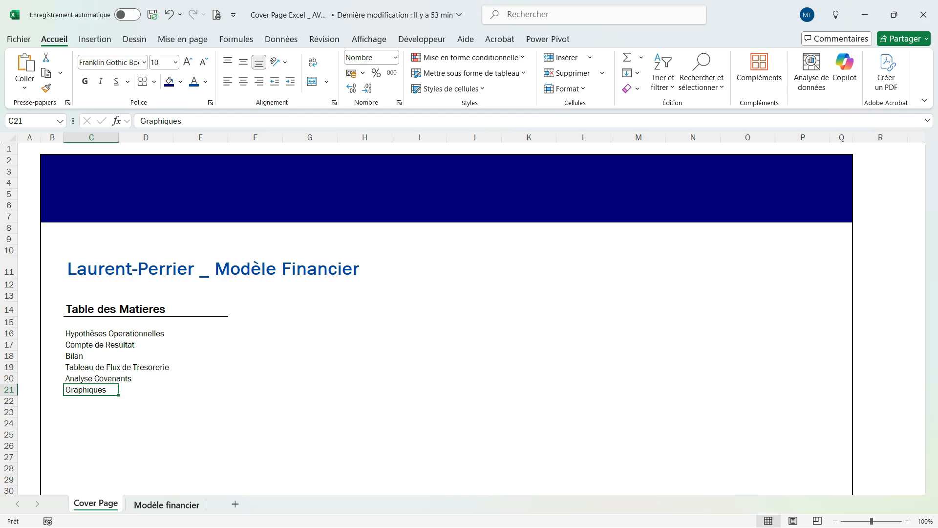
pyautogui.scroll(-5, 446, 374)
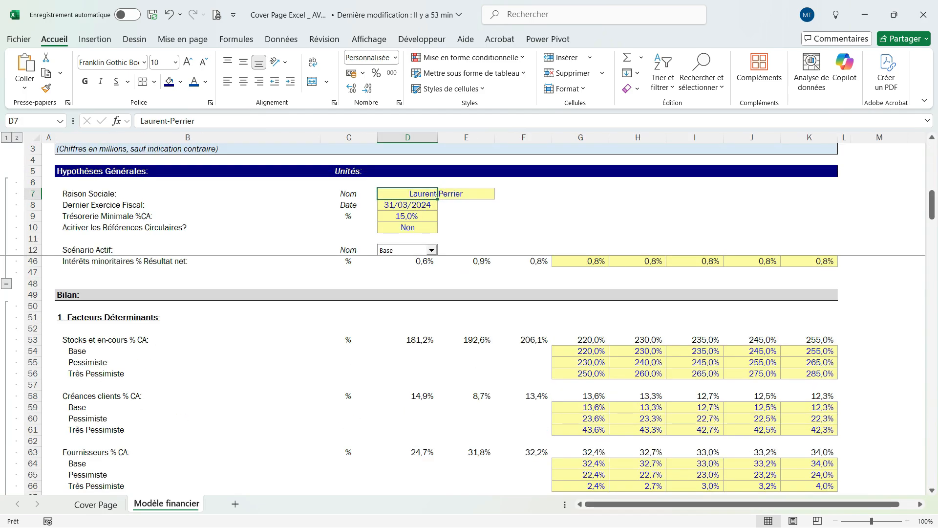
pyautogui.scroll(-20, 446, 374)
pyautogui.hotkey('ctrl', 'pageup')
# Apply the title's custom blue font colour to the contents entries in C16:C21.
pyautogui.hotkey('shift', 'Down')
pyautogui.hotkey('shift', 'Down')
pyautogui.hotkey('shift', 'Down')
pyautogui.hotkey('shift', 'Down')
pyautogui.hotkey('shift', 'Down')
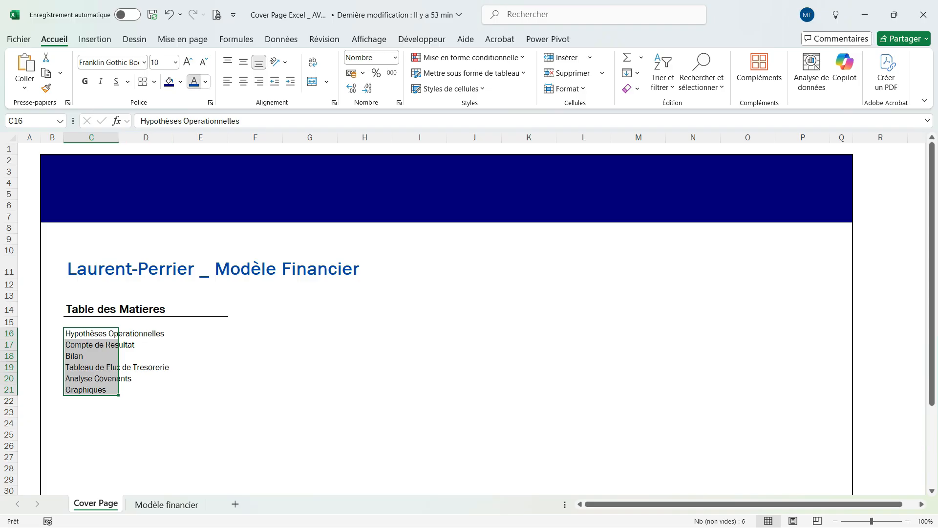
pyautogui.click(194, 81)
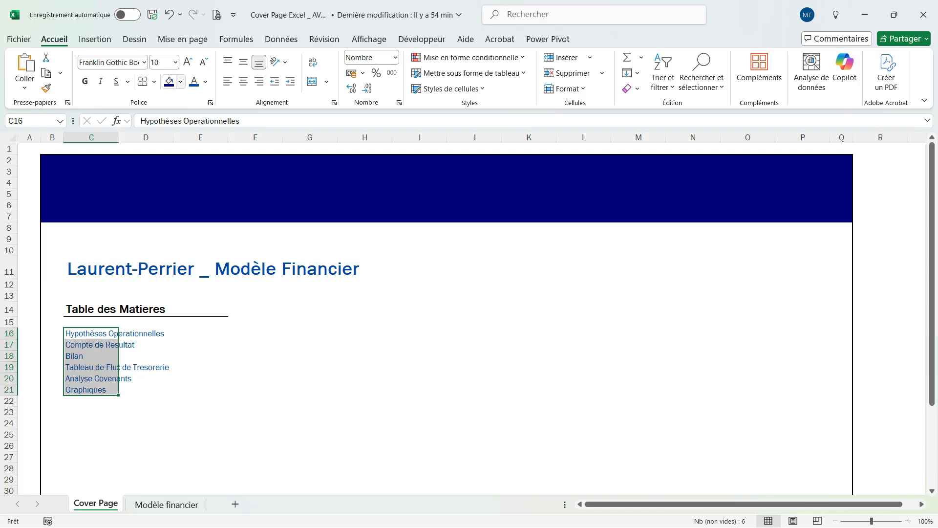
# Set the font size of the contents entries in C16:C21 to 12.
pyautogui.click(162, 62)
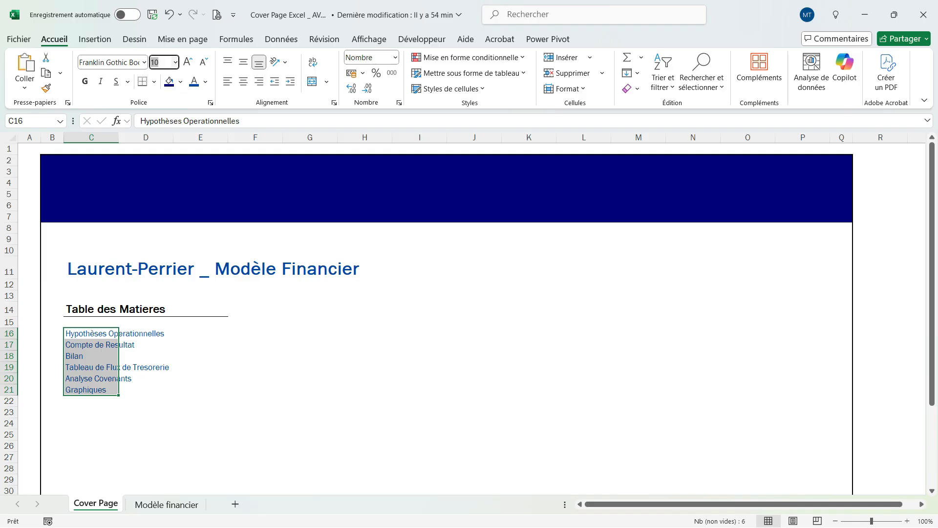
pyautogui.write('12')
pyautogui.press('Return')
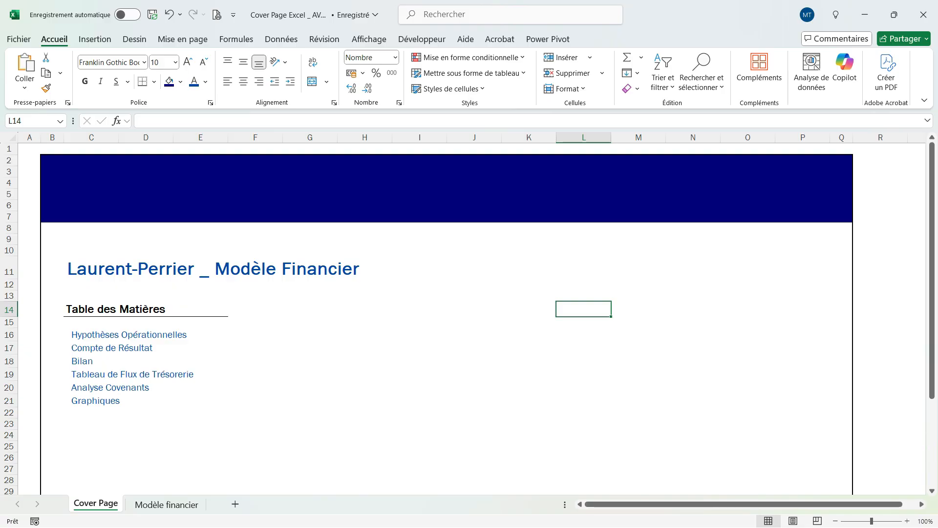
# Add a bottom border across K14:P14, level with the "Table des Matières" heading.
pyautogui.press('Left')
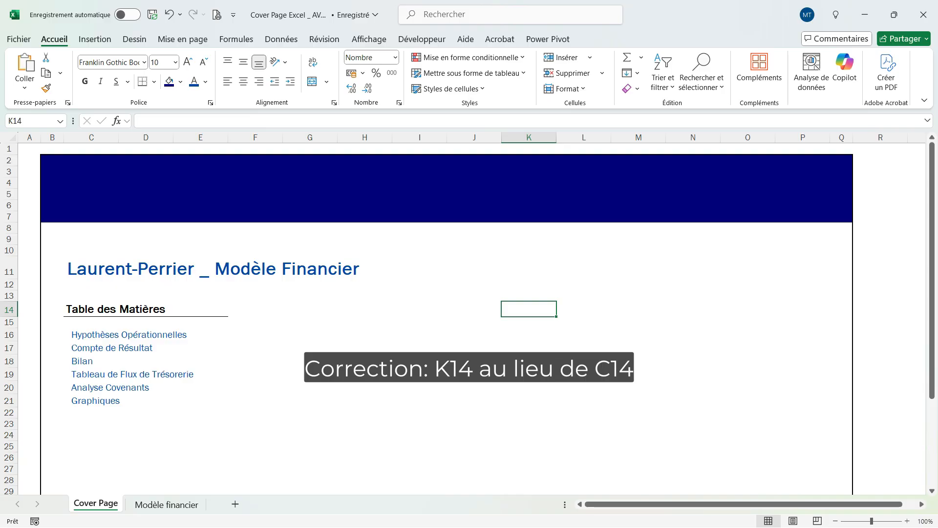
pyautogui.hotkey('shift', 'Right')
pyautogui.hotkey('shift', 'Right')
pyautogui.hotkey('shift', 'Right')
pyautogui.hotkey('shift', 'Right')
pyautogui.hotkey('shift', 'Right')
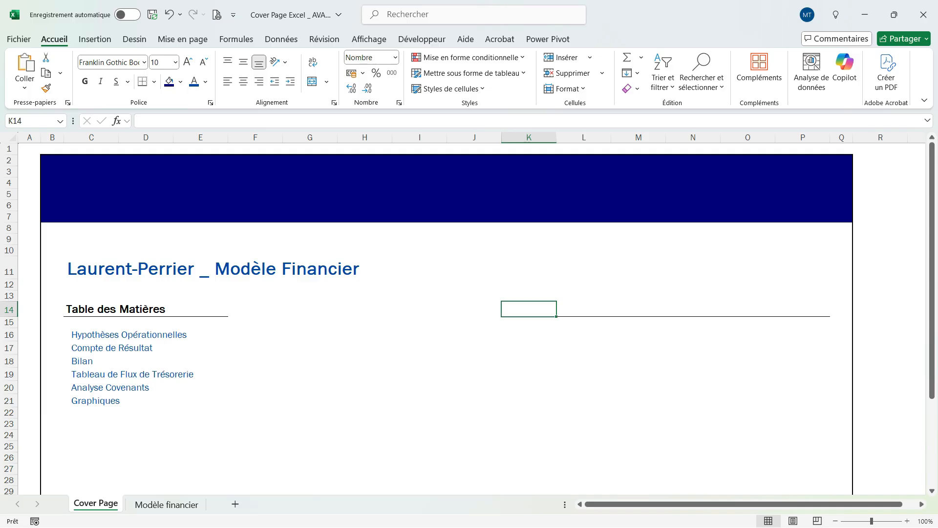
# Enter the heading "Verifications du Modèle" in K14 and format it bold at size 14.
pyautogui.write('Verifications du Modèle')
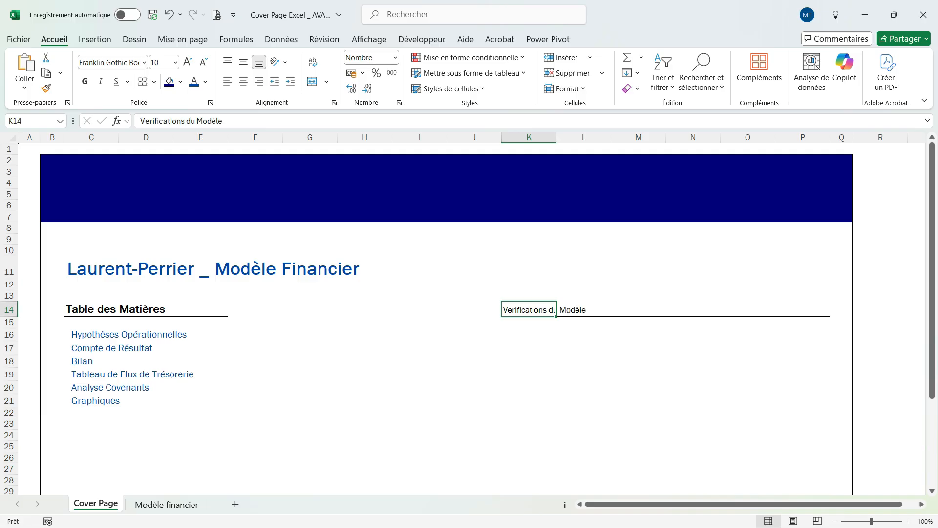
pyautogui.click(85, 82)
pyautogui.click(160, 63)
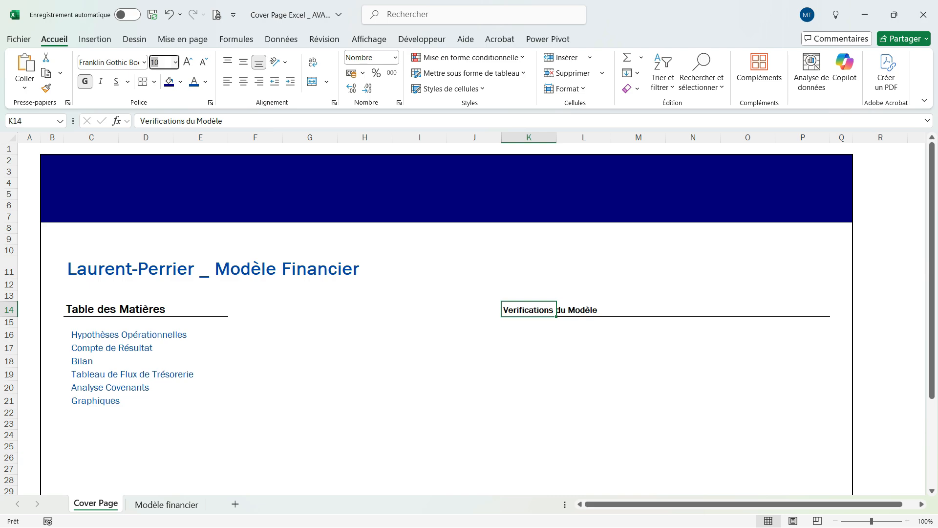
pyautogui.write('14')
pyautogui.press('Return')
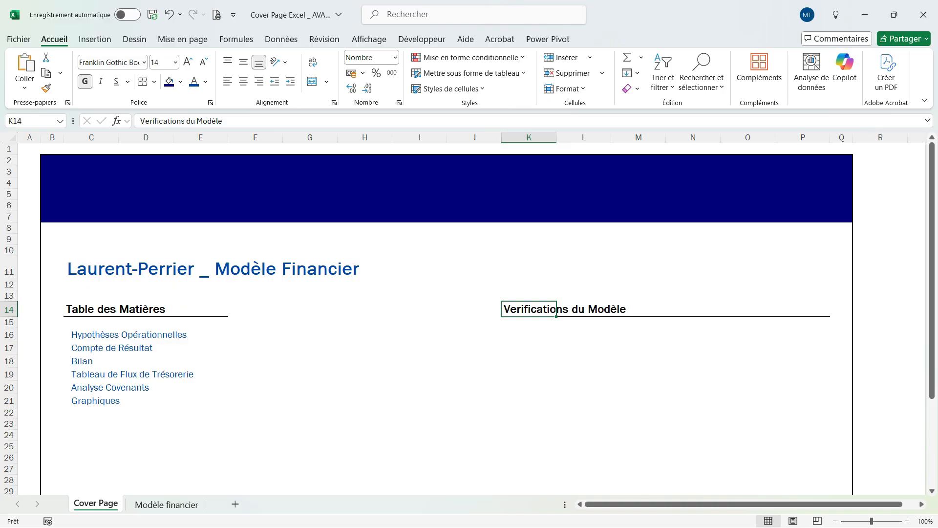
# Centre the "Verifications du Modèle" heading across K14:P14 with the horizontal alignment "Centré sur plusieurs colonnes", without merging cells.
pyautogui.hotkey('shift', 'Right')
pyautogui.hotkey('shift', 'Right')
pyautogui.hotkey('shift', 'Right')
pyautogui.hotkey('shift', 'Right')
pyautogui.hotkey('shift', 'Right')
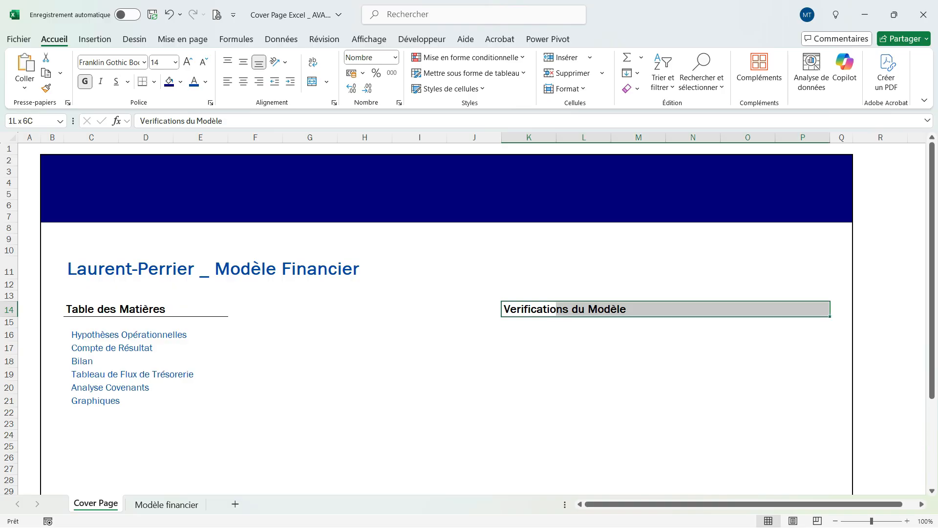
pyautogui.hotkey('ctrl', '1')
pyautogui.press('a')
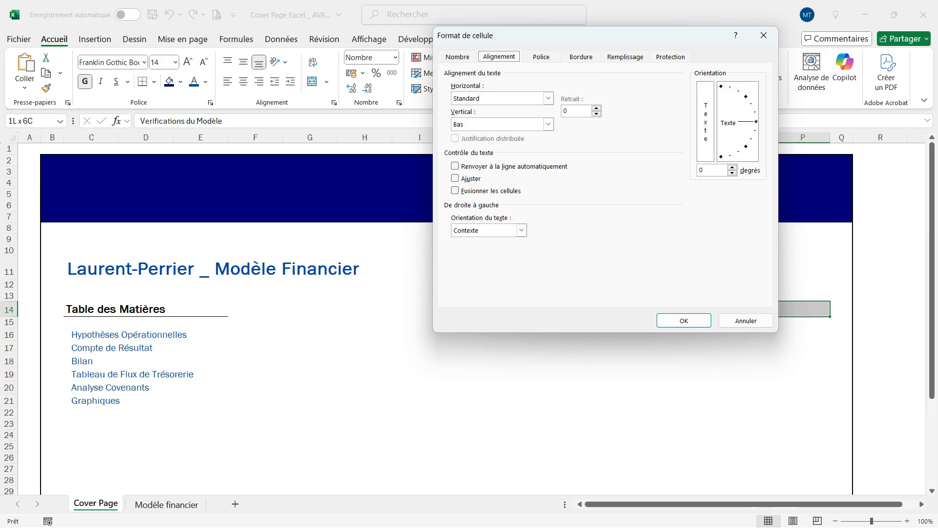
pyautogui.hotkey('alt', 'h')
pyautogui.press('Down')
pyautogui.press('Down')
pyautogui.press('Down')
pyautogui.press('Down')
pyautogui.press('Down')
pyautogui.press('Down')
pyautogui.press('Down')
pyautogui.press('Up')
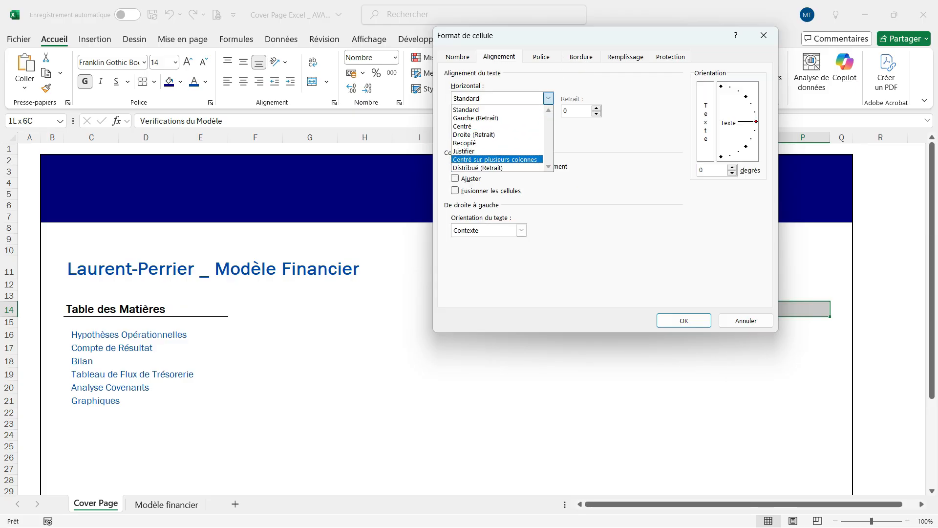
pyautogui.press('Return')
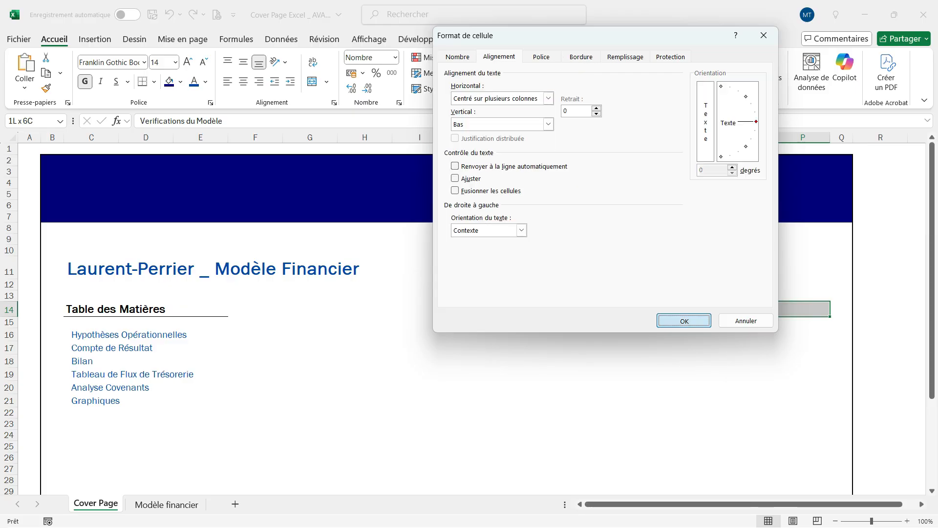
pyautogui.press('Return')
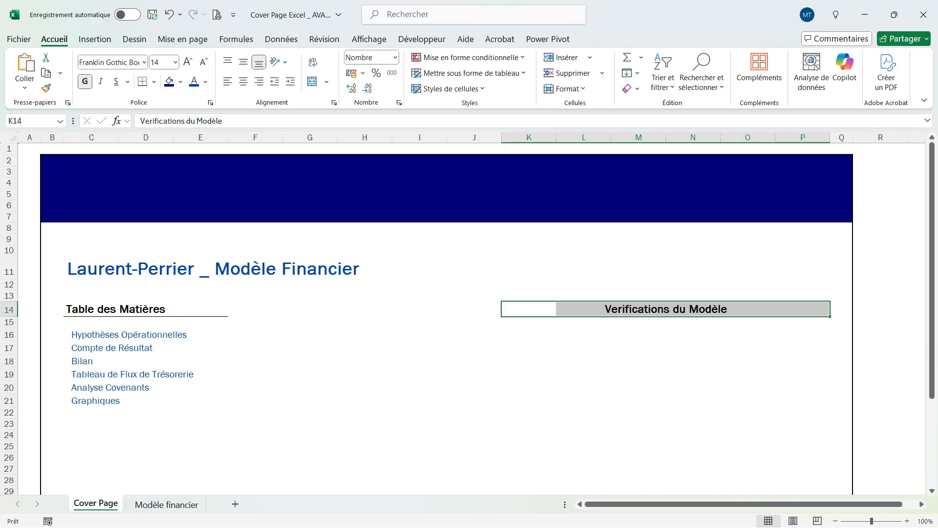
# Enter the check labels "Bilan Déséquilibré?" in K16 and "Trésorerie Bilan # Trésorerie Tableau de Flux?" in K17.
pyautogui.click(638, 335)
pyautogui.click(529, 335)
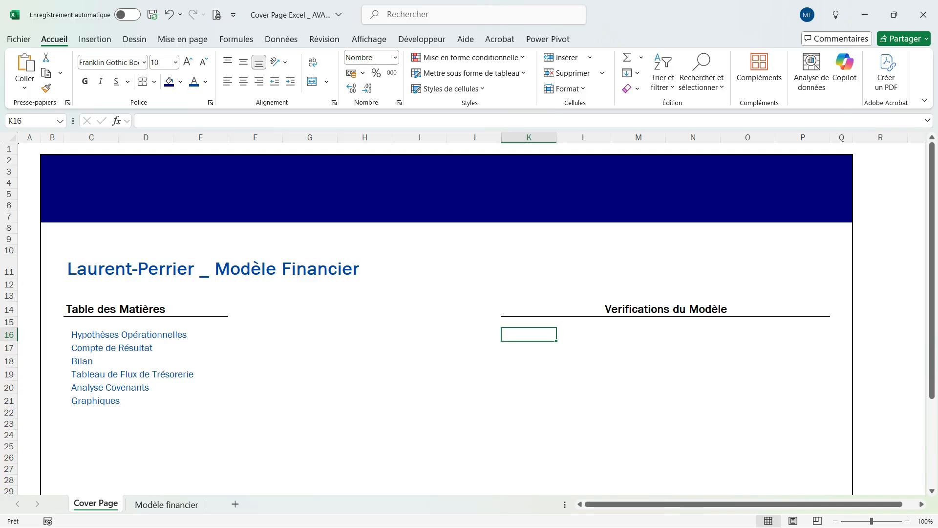
pyautogui.write('Bilan Déséquilibré?')
pyautogui.press('Return')
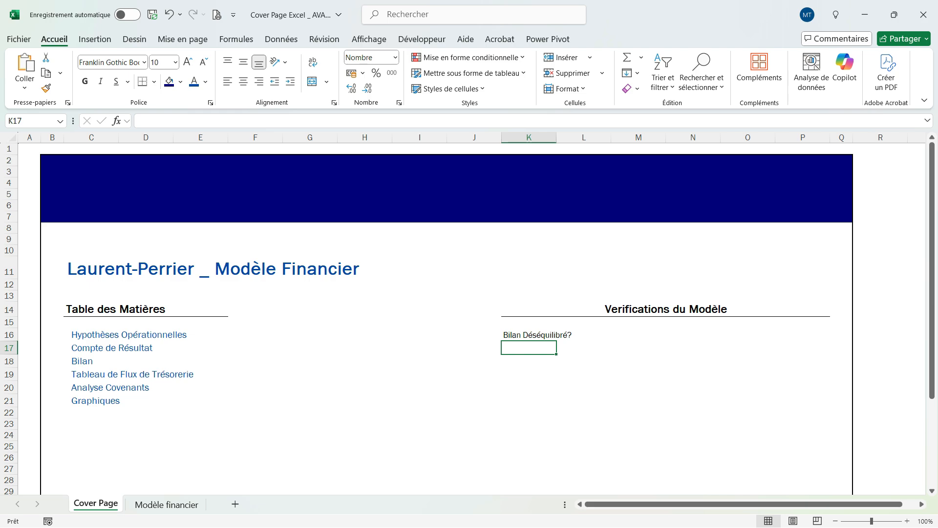
pyautogui.write('Trésorerie Bilan # Trésorerie Tableau de Flux?')
pyautogui.press('Return')
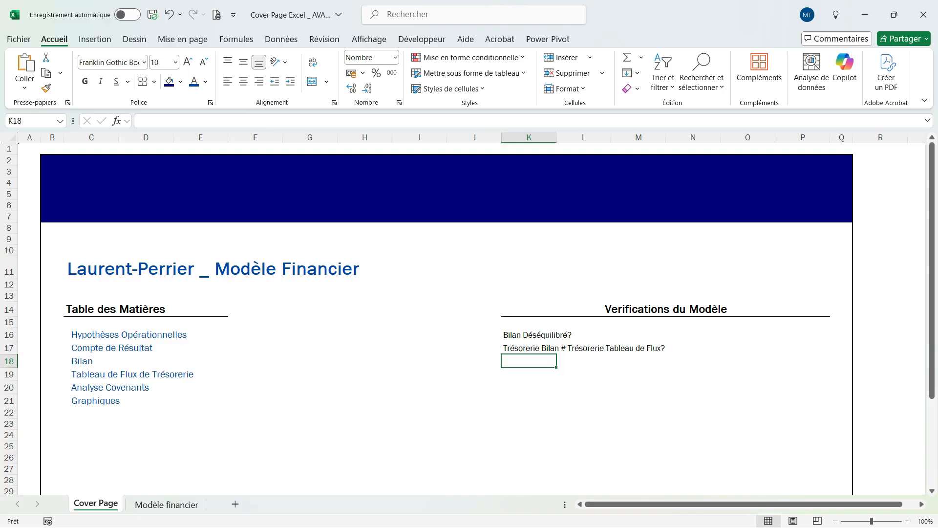
# Consult the covenants on the Modèle financier sheet and enter "Covenant Endettement Net / Capitaux Propres Rompu?" and "Covenant Stocks / Endettement Net Rompu?" in K18:K19.
pyautogui.click(166, 504)
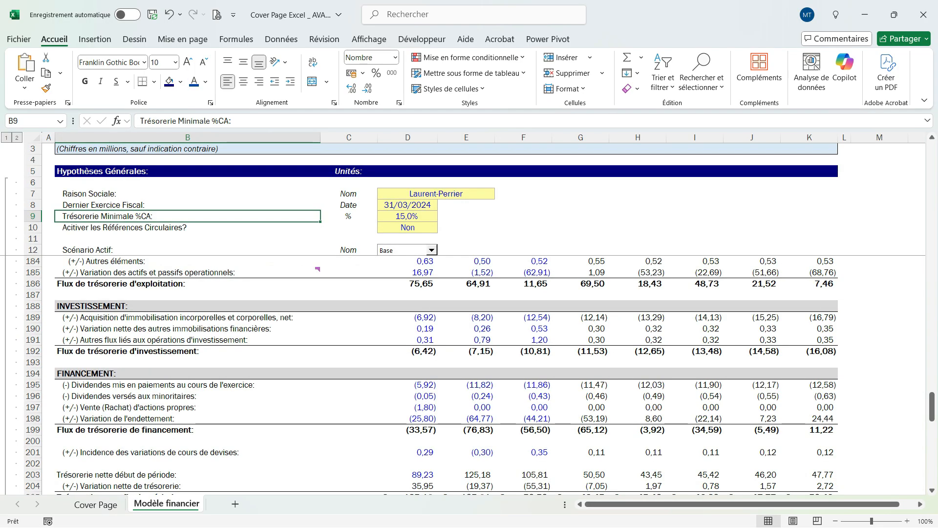
pyautogui.scroll(-13, 470, 375)
pyautogui.scroll(6, 469, 376)
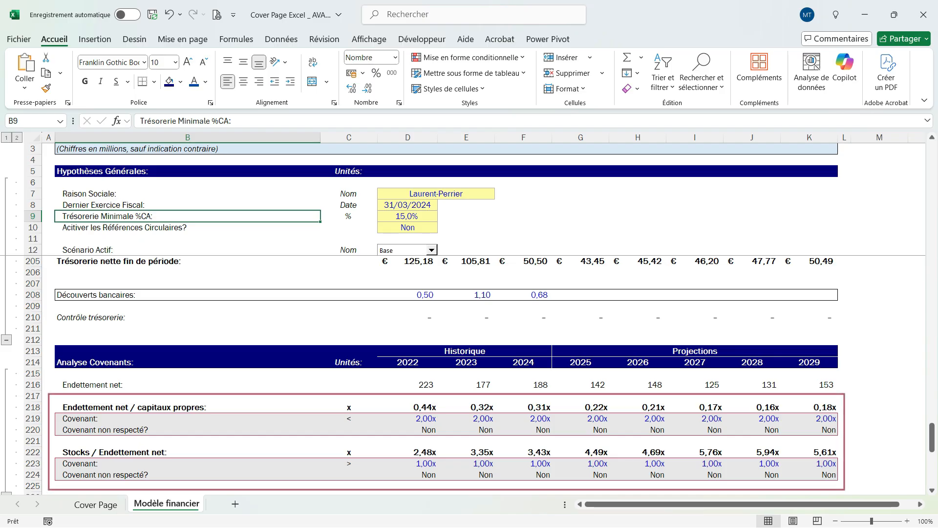
pyautogui.click(187, 452)
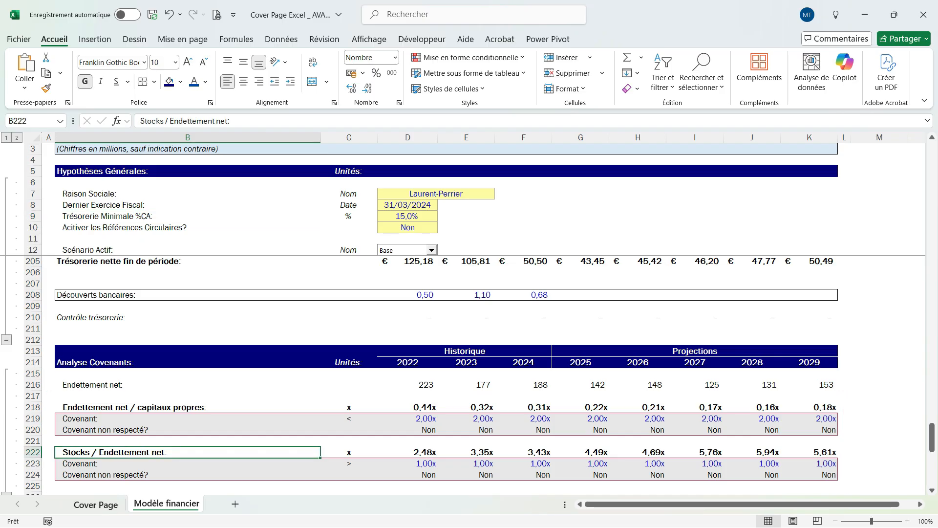
pyautogui.hotkey('ctrl', 'pageup')
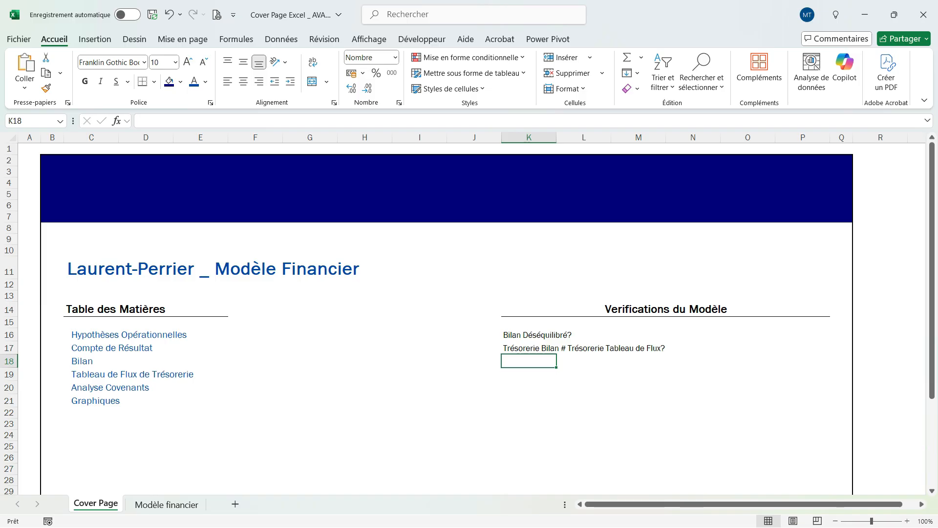
pyautogui.write('Covenant Endettement Net / Capitaux Propres Rompu?')
pyautogui.press('Return')
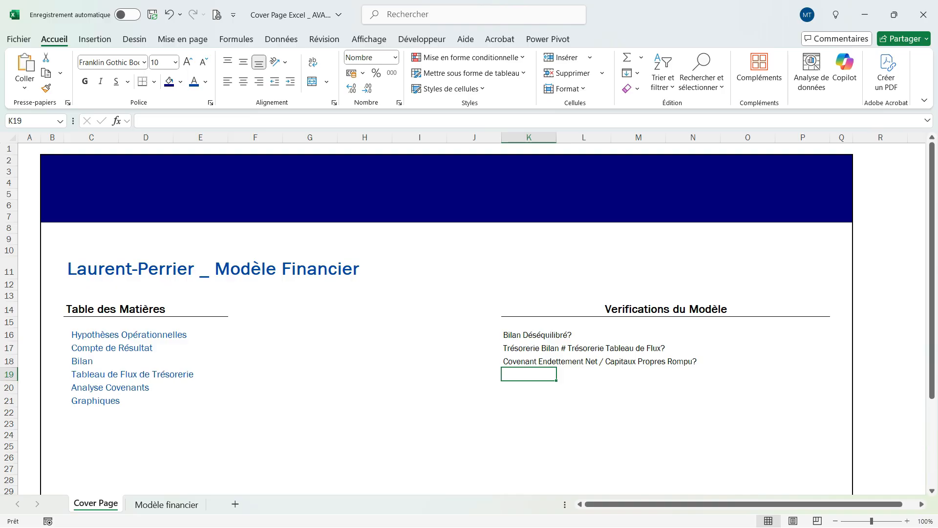
pyautogui.write('Covenant Stocks / Endettement Net Rompu?')
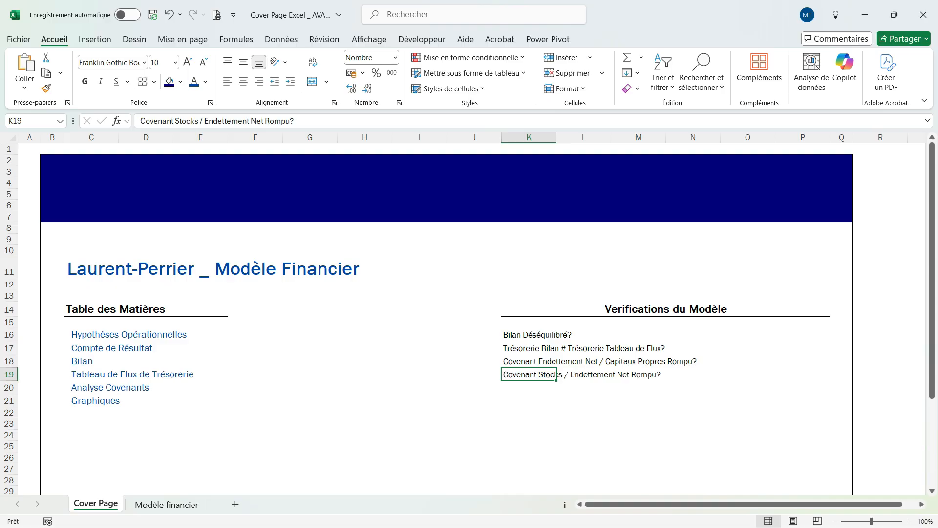
pyautogui.hotkey('ctrl', 'Up')
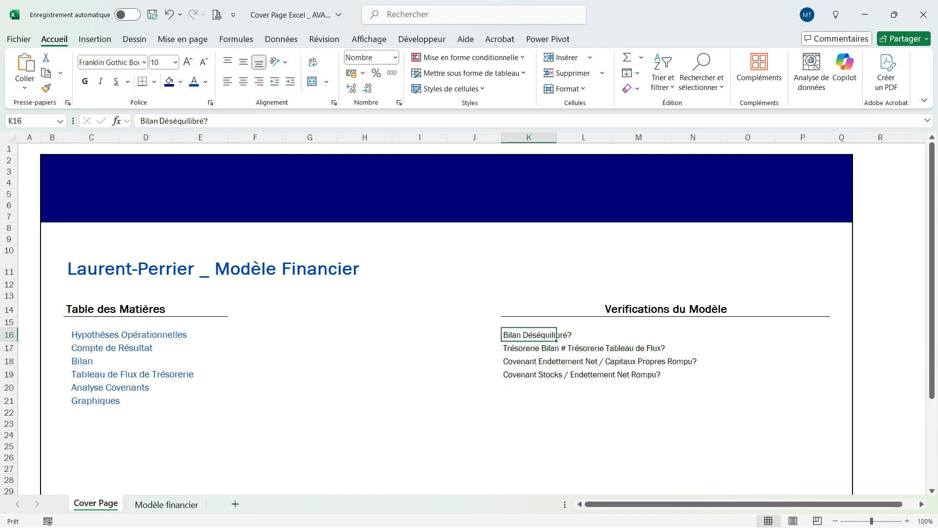
pyautogui.click(802, 335)
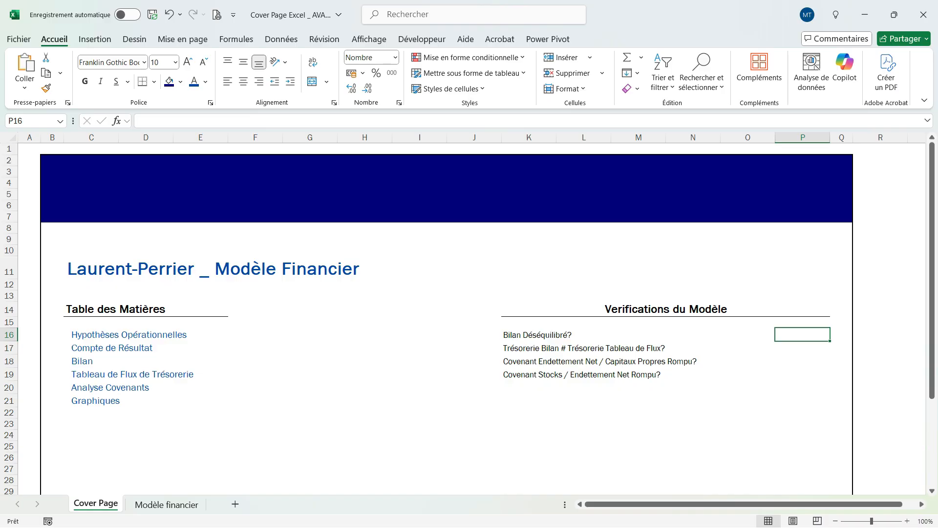
pyautogui.click(557, 348)
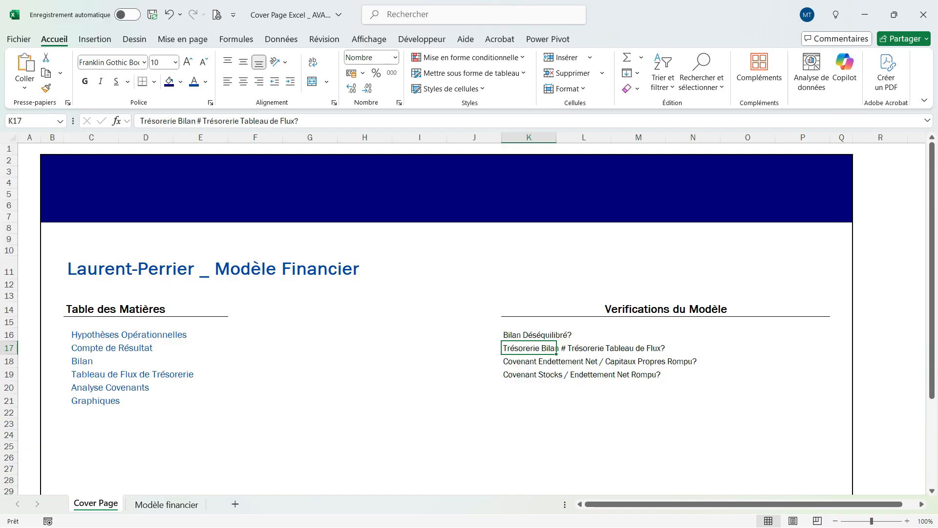
pyautogui.click(802, 347)
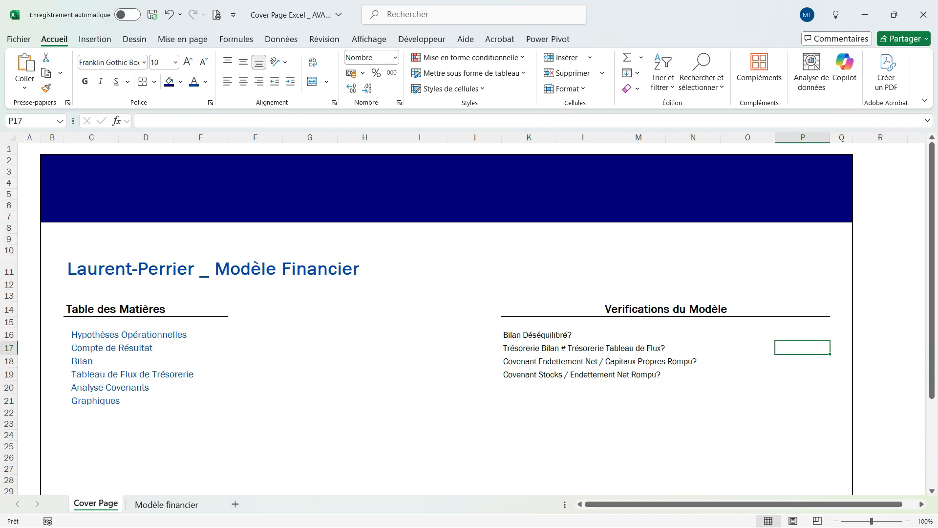
pyautogui.moveTo(529, 361); pyautogui.dragTo(529, 375)
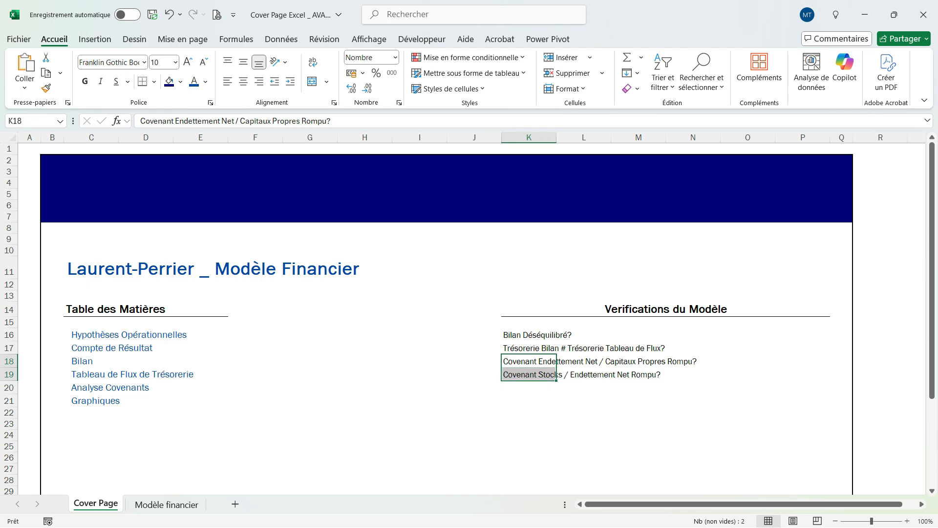
pyautogui.click(529, 361)
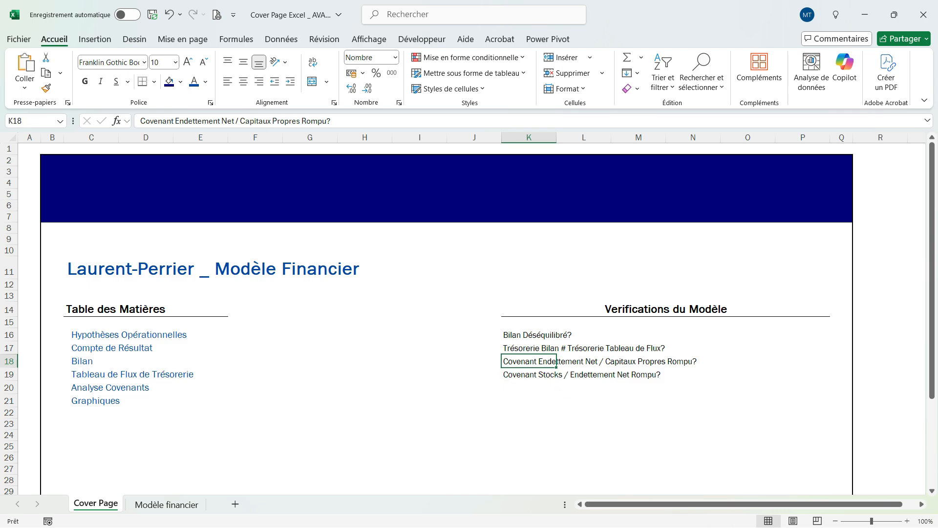
pyautogui.click(802, 361)
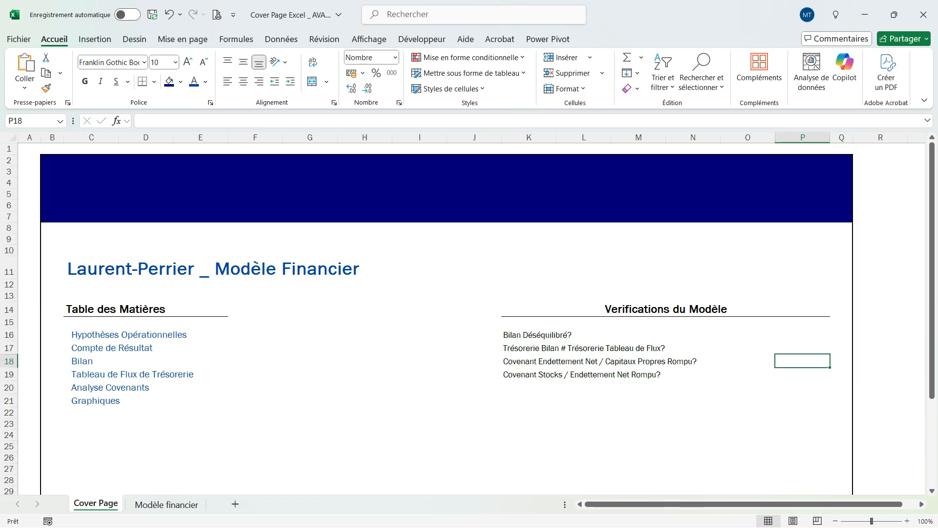
# Fill the check result cells P16:P19 with the lightest grey theme colour.
pyautogui.click(802, 334)
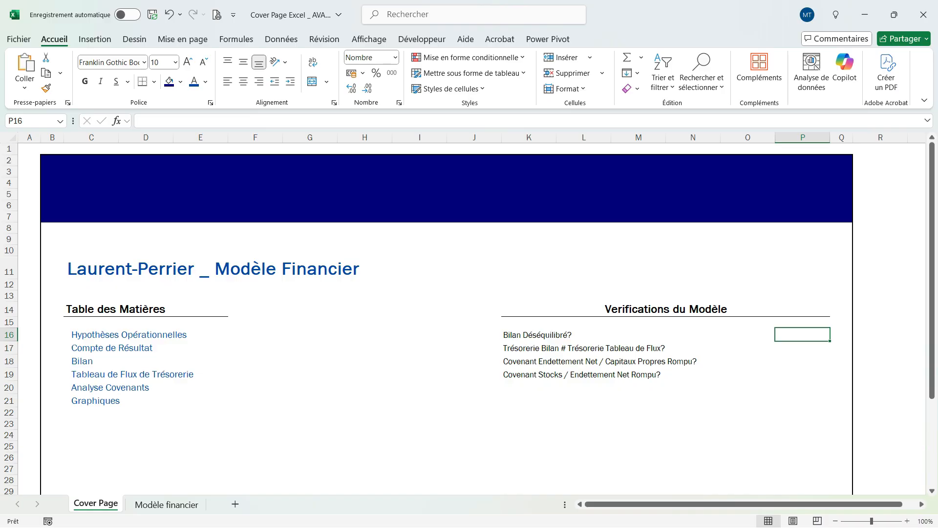
pyautogui.hotkey('shift', 'Down')
pyautogui.hotkey('shift', 'Down')
pyautogui.hotkey('shift', 'Down')
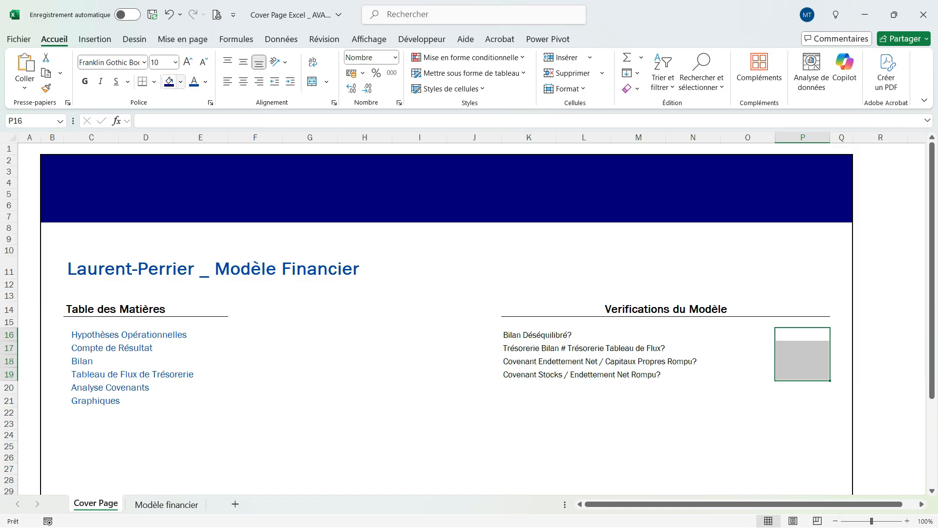
pyautogui.click(180, 82)
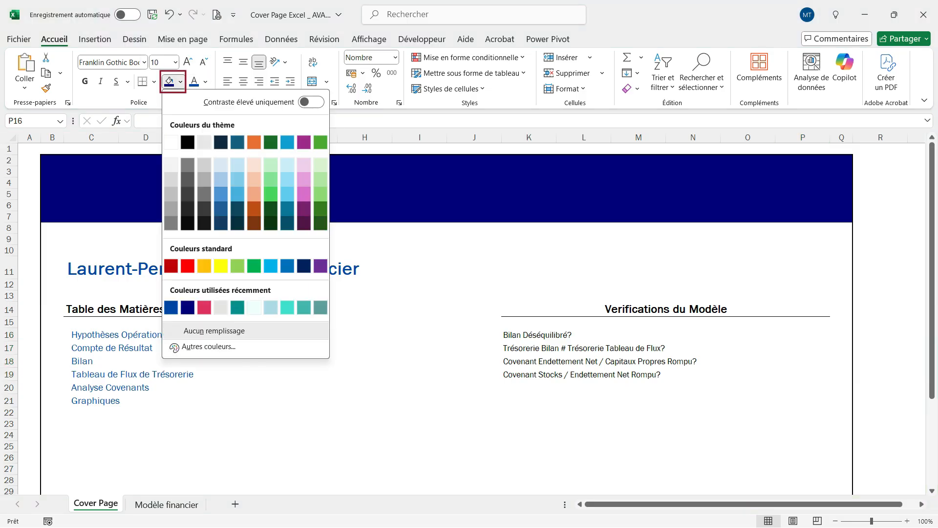
pyautogui.click(171, 165)
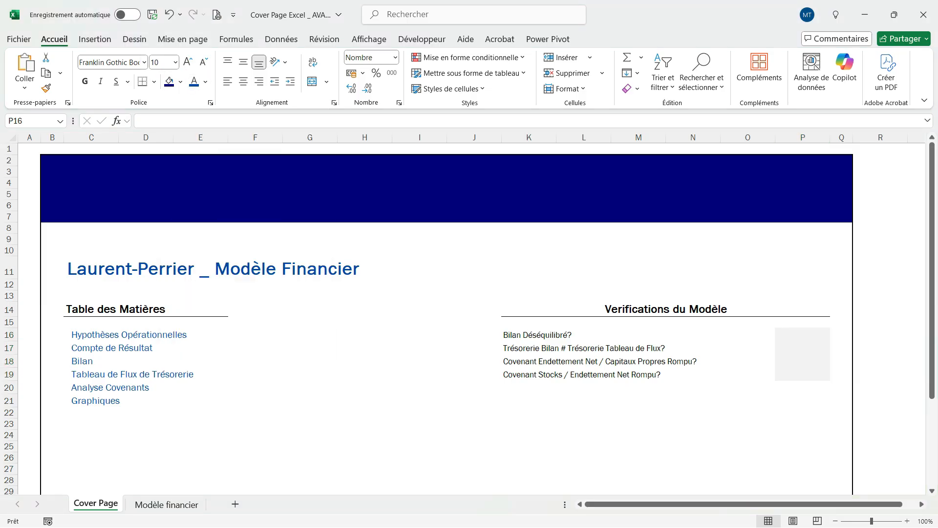
pyautogui.click(802, 335)
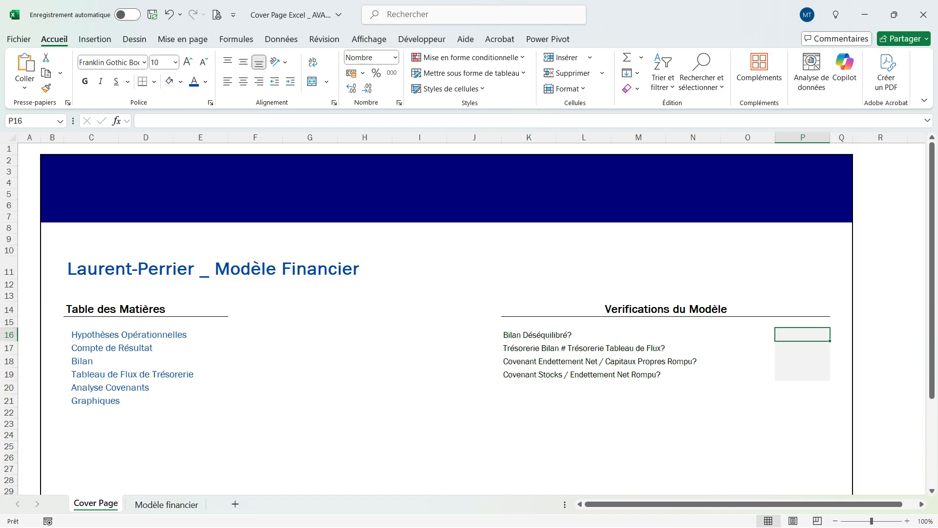
pyautogui.click(748, 401)
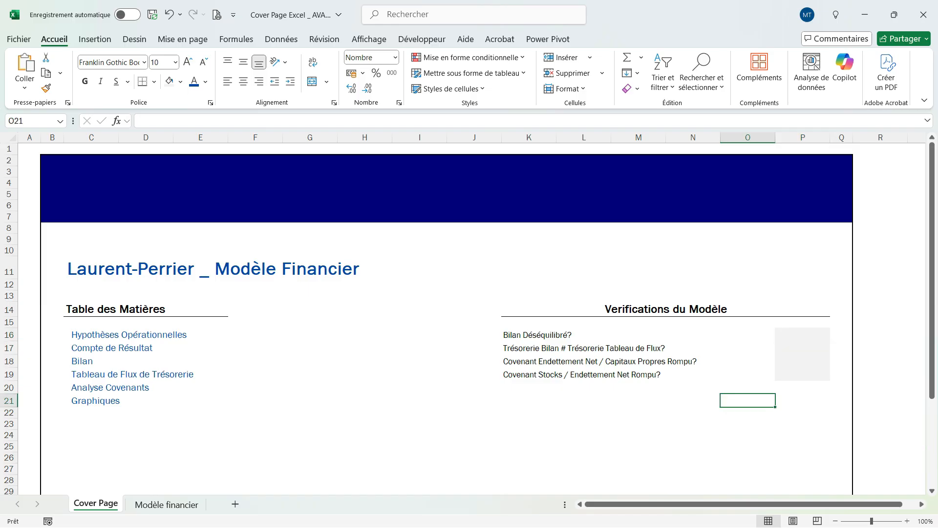
# Set the font size of the check labels and result cells K16:P19 to 12.
pyautogui.moveTo(529, 335); pyautogui.dragTo(802, 374)
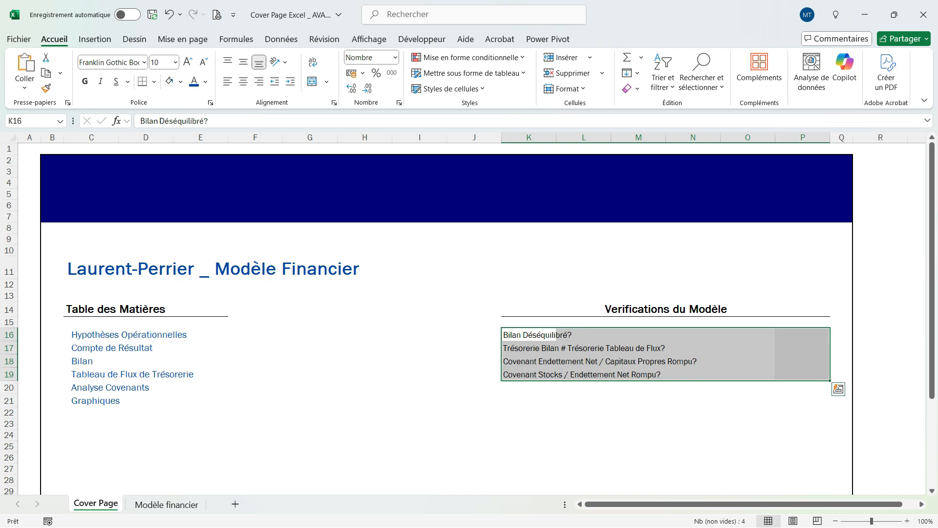
pyautogui.click(175, 63)
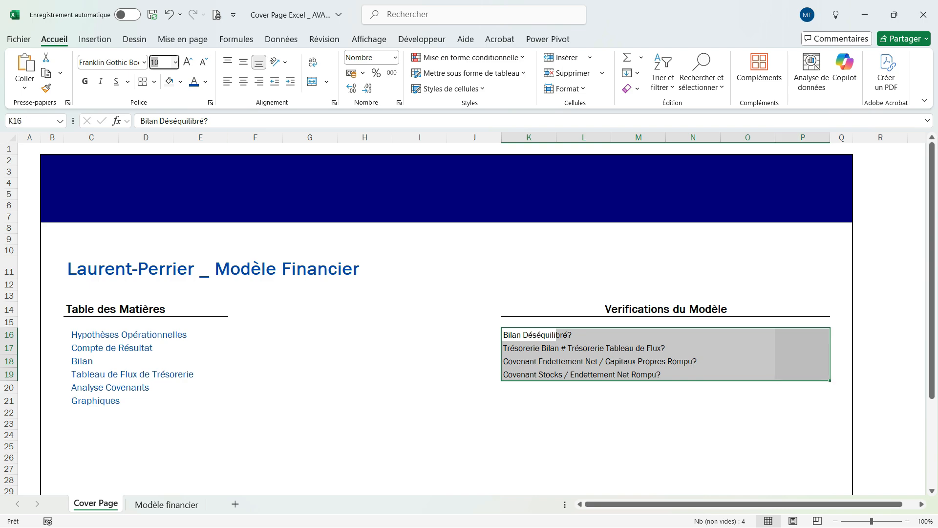
pyautogui.write('12')
pyautogui.press('Return')
# Write the balance check formula =SI(ABS(SOMME('Modèle financier'!D171:K171));0,01;1;0) in P16, referencing the "Equilibre du bilan" row.
pyautogui.click(802, 335)
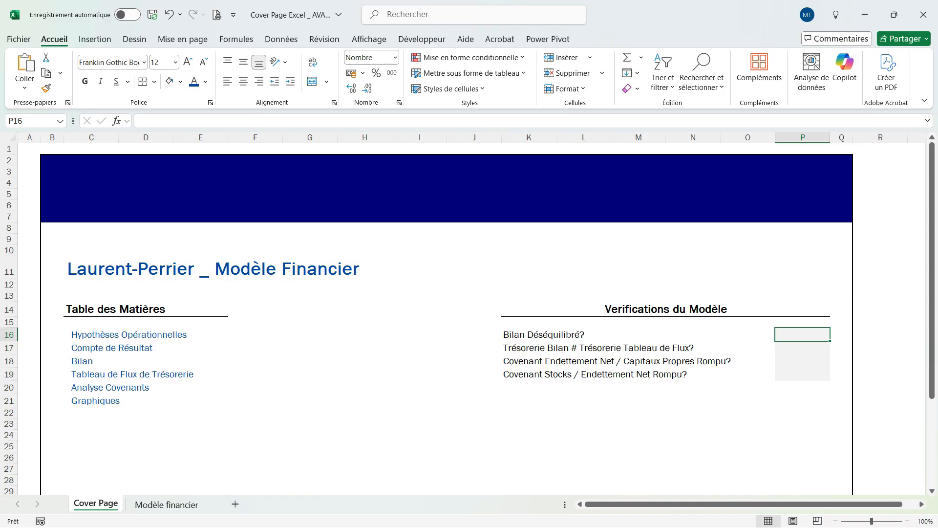
pyautogui.write('=SI(')
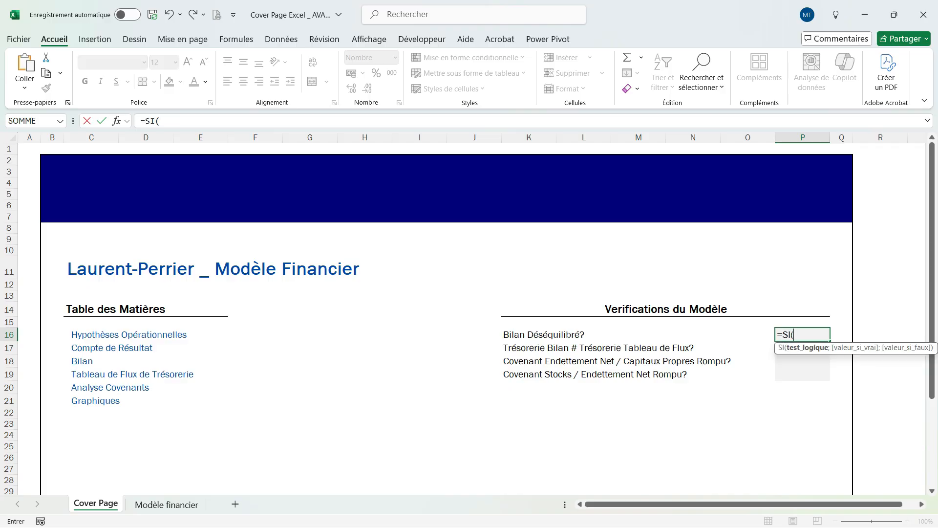
pyautogui.write('ABS(SOMME(')
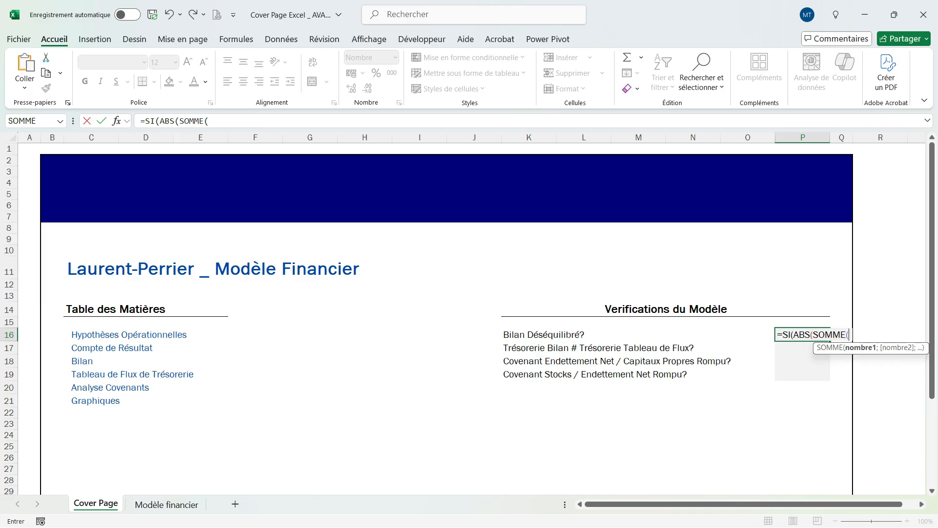
pyautogui.hotkey('ctrl', 'pagedown')
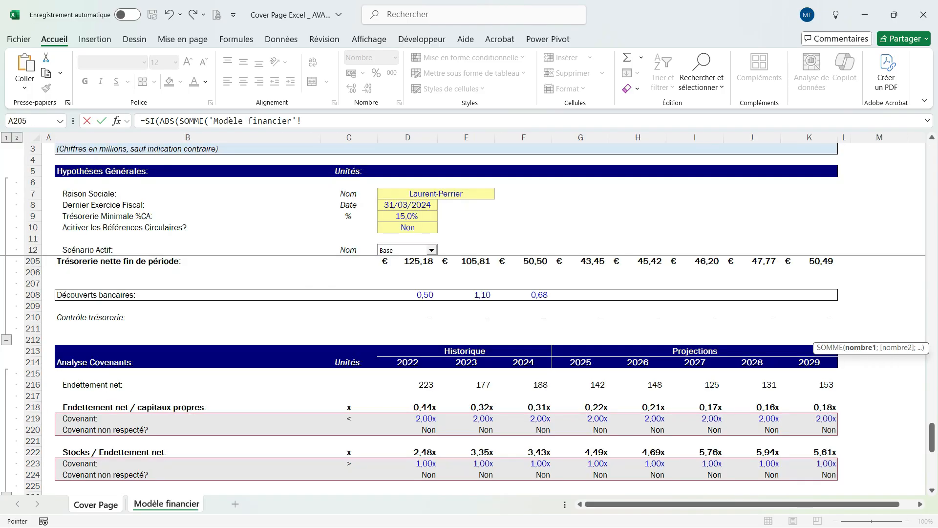
pyautogui.scroll(16, 440, 406)
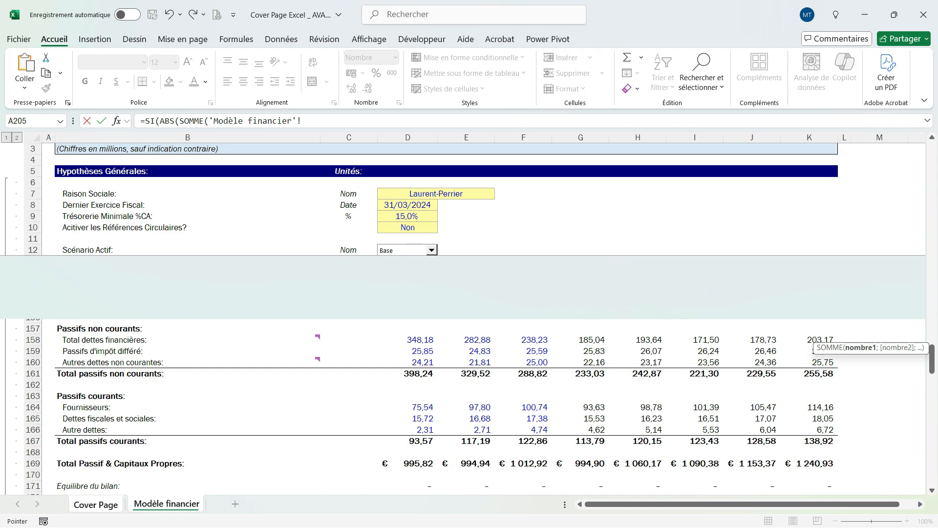
pyautogui.scroll(3, 439, 376)
pyautogui.scroll(-2, 439, 377)
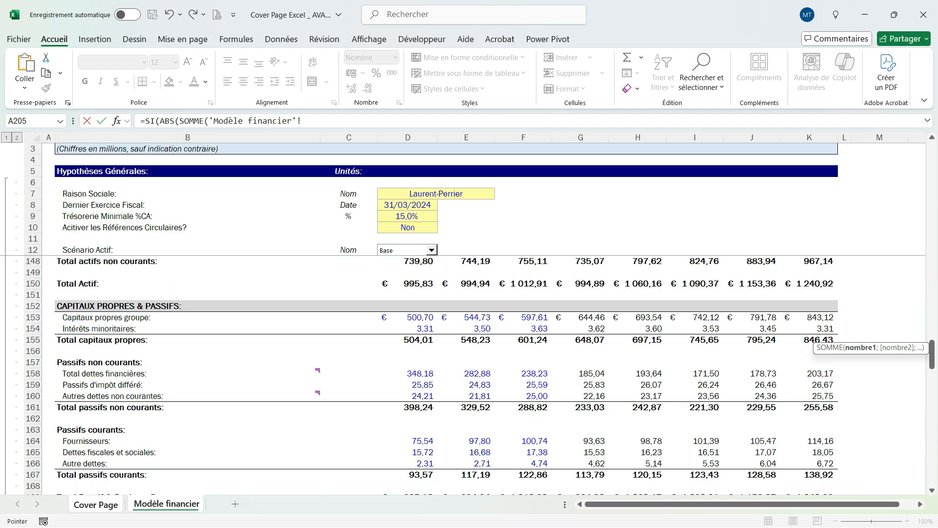
pyautogui.scroll(-4, 439, 377)
pyautogui.moveTo(406, 385); pyautogui.dragTo(831, 386)
pyautogui.write(')')
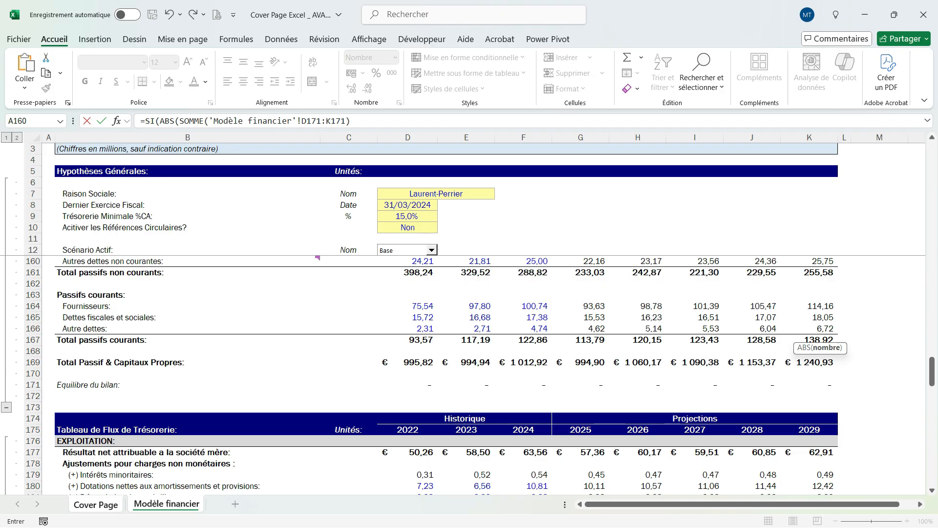
pyautogui.write(')')
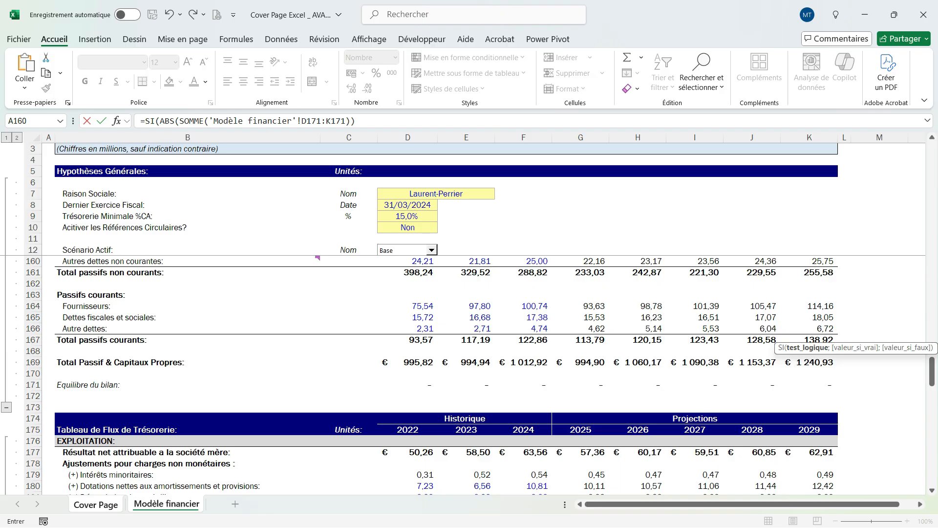
pyautogui.write(';0,01;1')
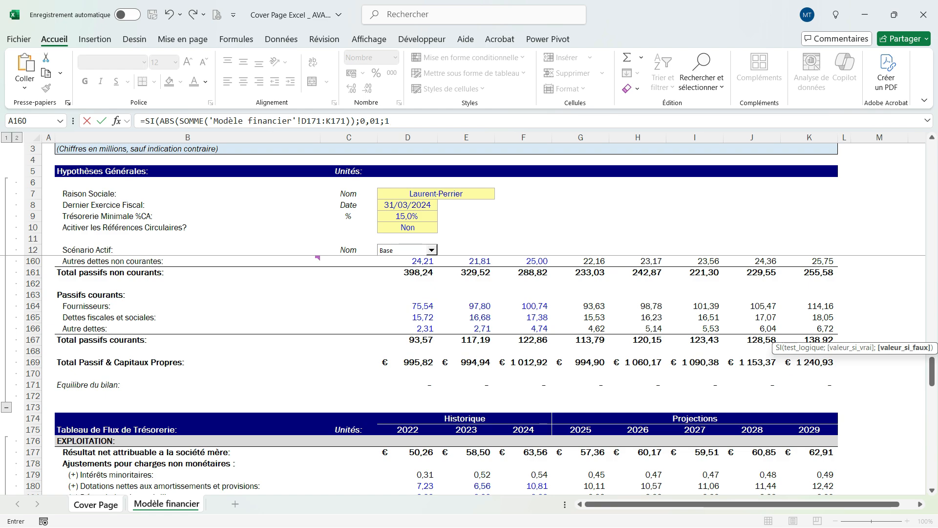
pyautogui.write(';0)')
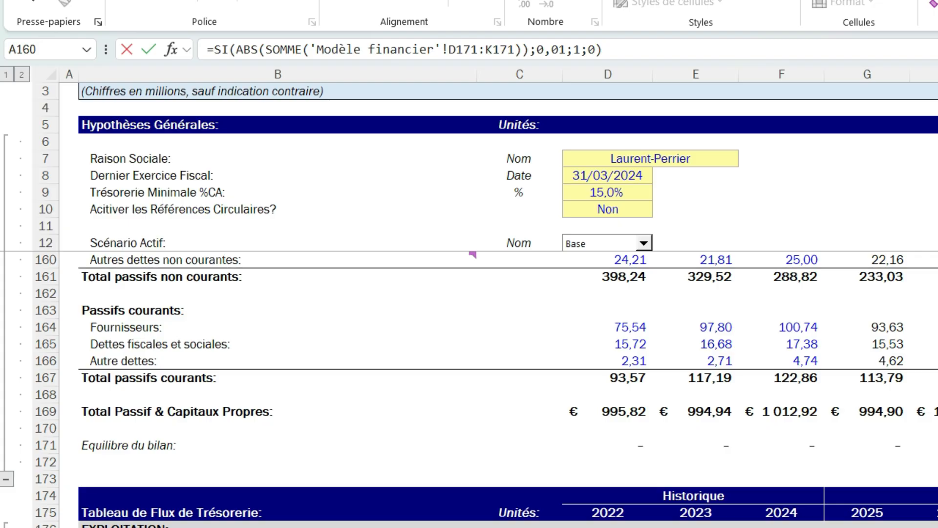
# Correct the P16 formula by replacing the semicolon before 0,01 with ">" and validate it.
pyautogui.click(537, 49)
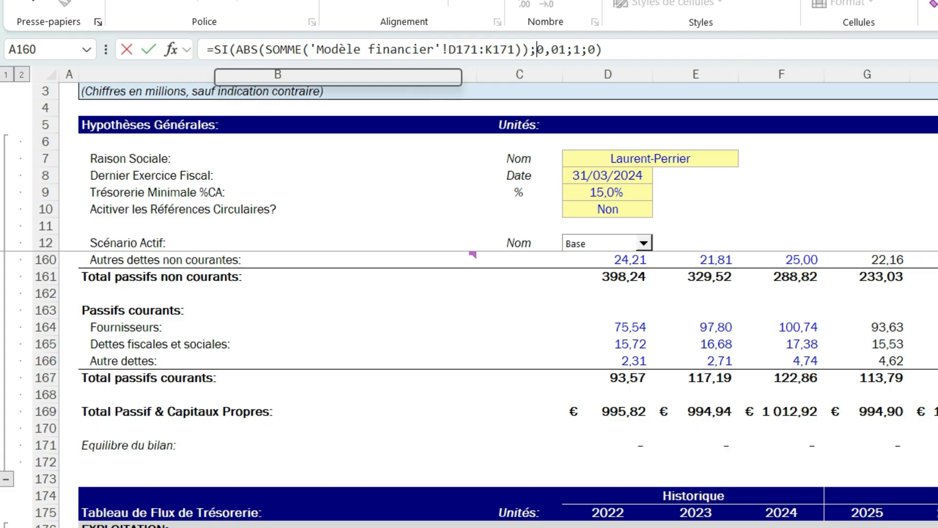
pyautogui.press('BackSpace')
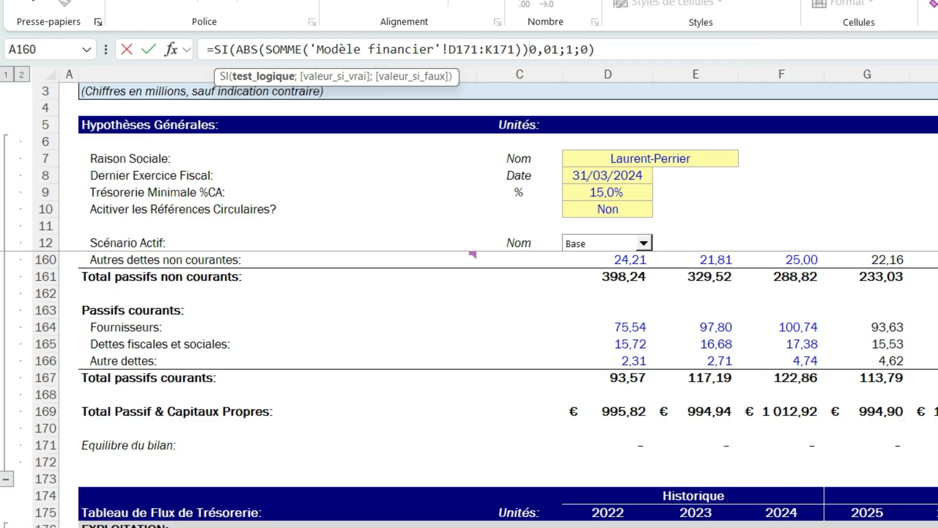
pyautogui.write('>')
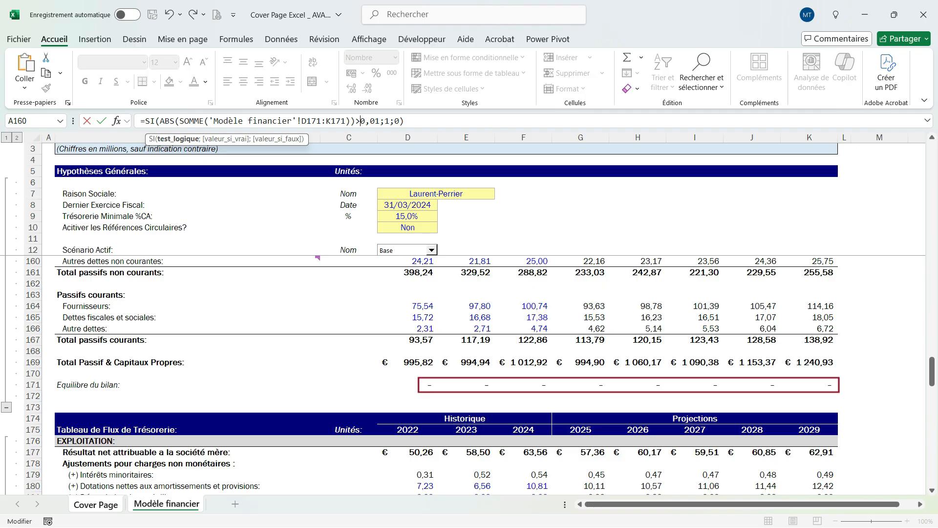
pyautogui.press('Return')
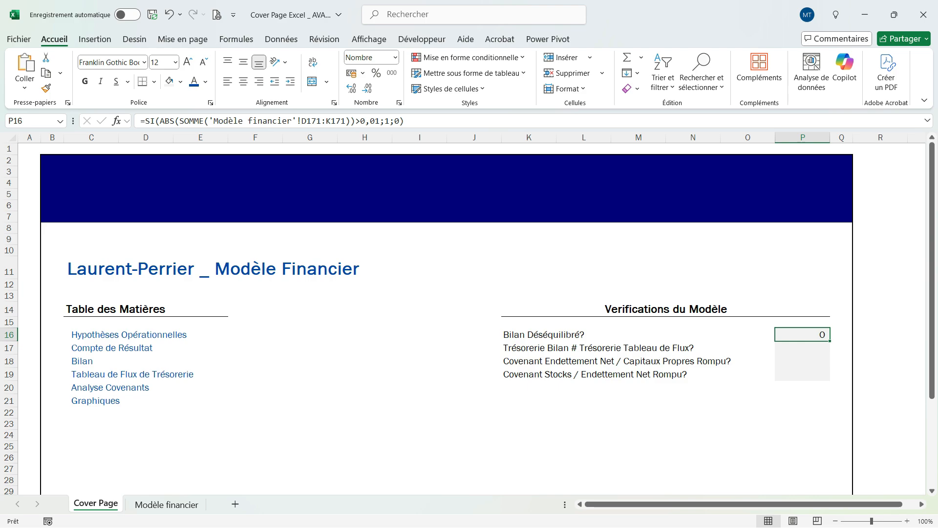
# Centre the check result cells P16:P19 horizontally.
pyautogui.hotkey('shift', 'Down')
pyautogui.hotkey('shift', 'Down')
pyautogui.hotkey('shift', 'Down')
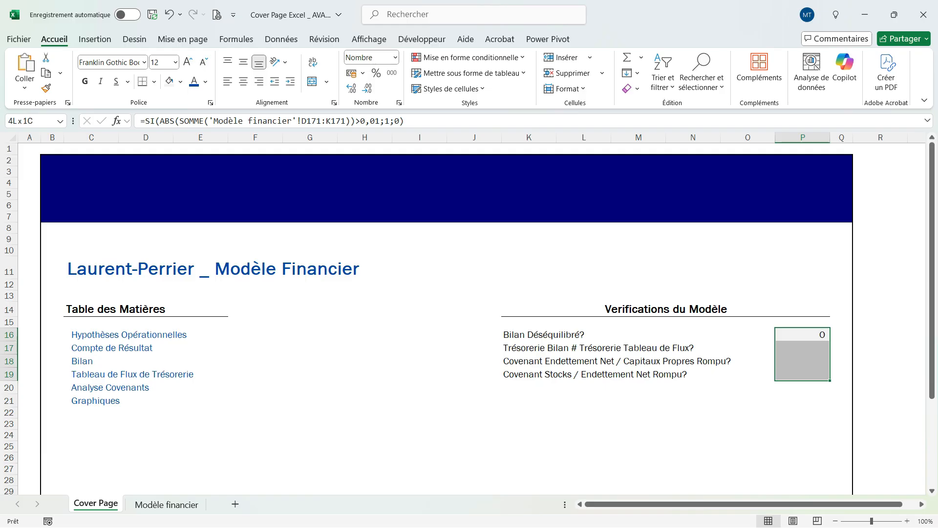
pyautogui.hotkey('alt', 'l')
pyautogui.press('g')
pyautogui.press('c')
pyautogui.click(748, 435)
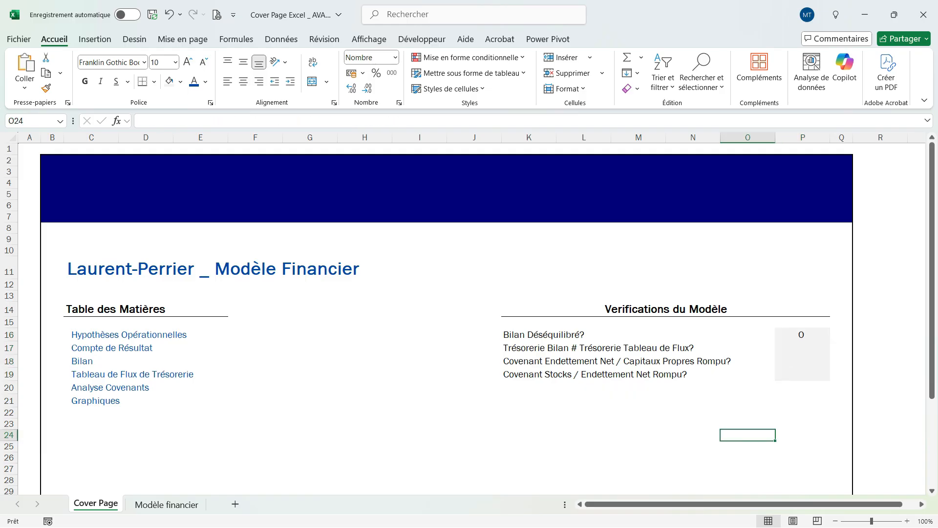
# Test the balance check by overwriting F167 on the Modèle financier sheet with 5 and viewing P16 on the Cover Page.
pyautogui.hotkey('ctrl', 'pagedown')
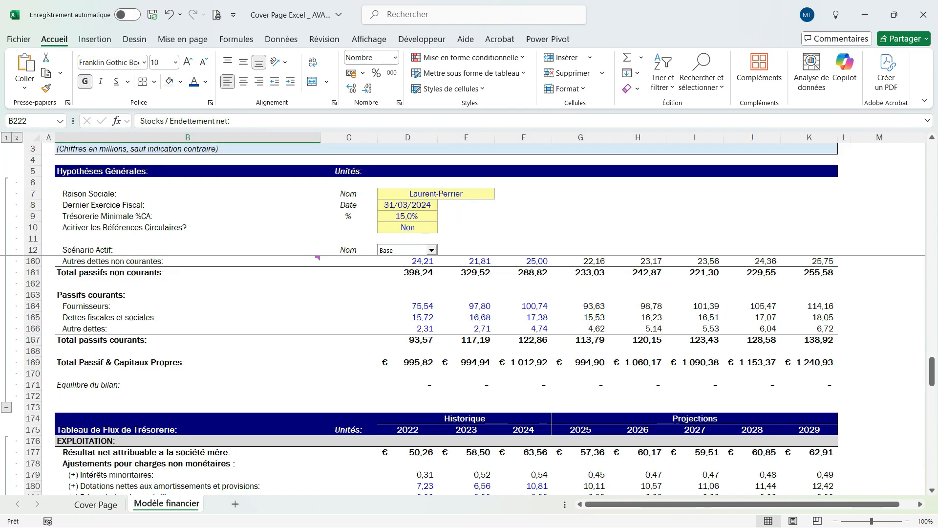
pyautogui.click(523, 340)
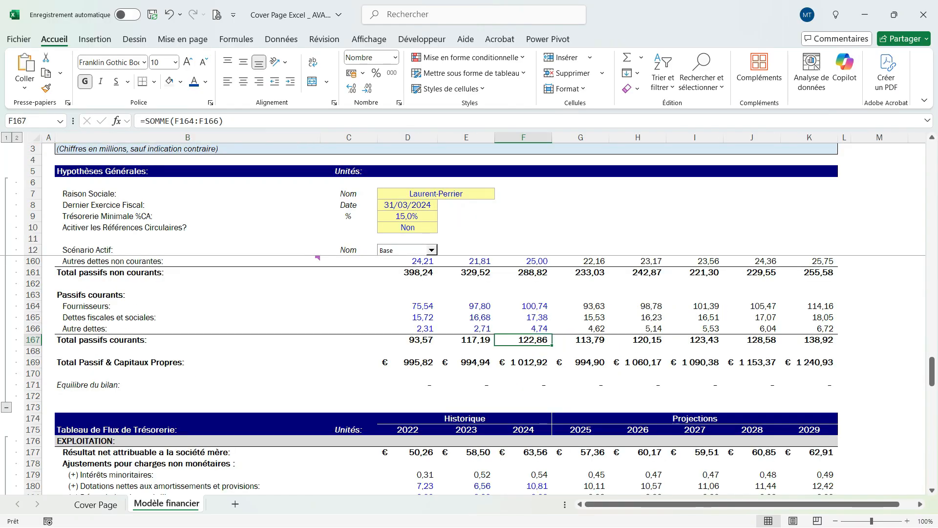
pyautogui.write('5')
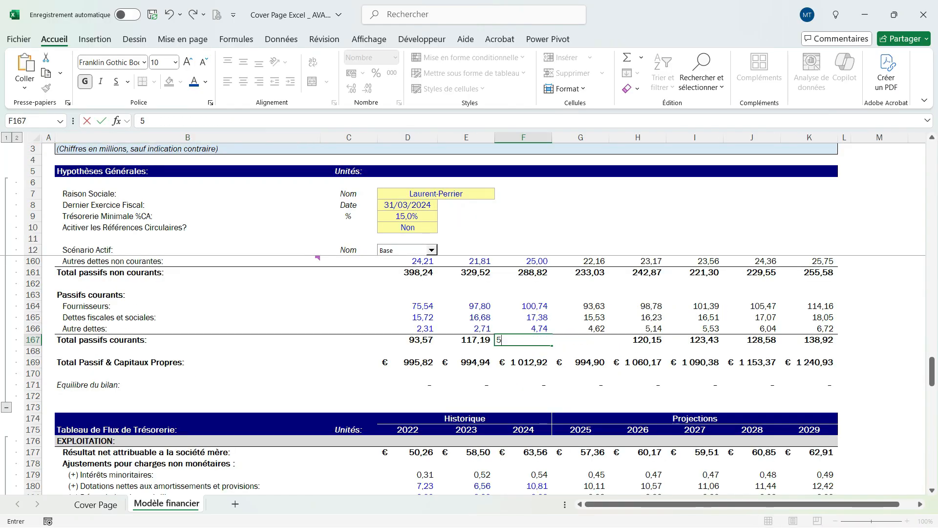
pyautogui.hotkey('ctrl', 'Return')
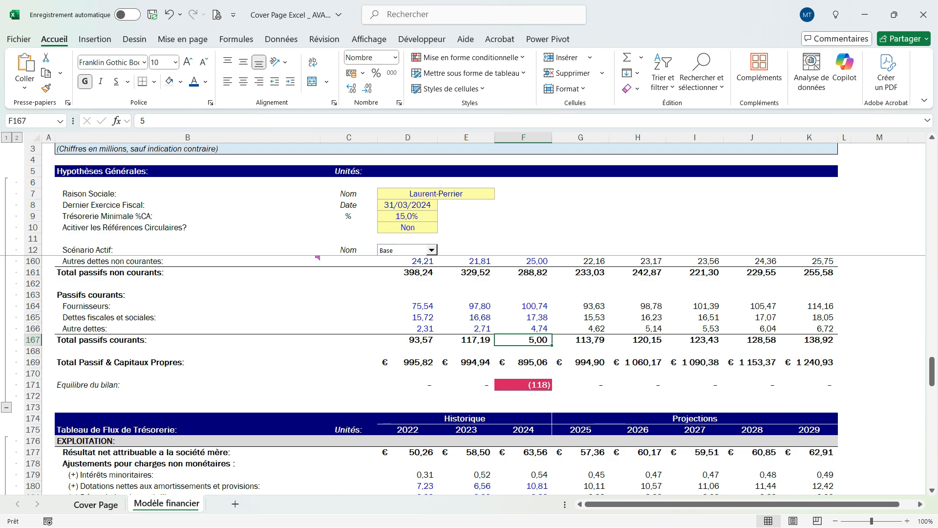
pyautogui.click(95, 504)
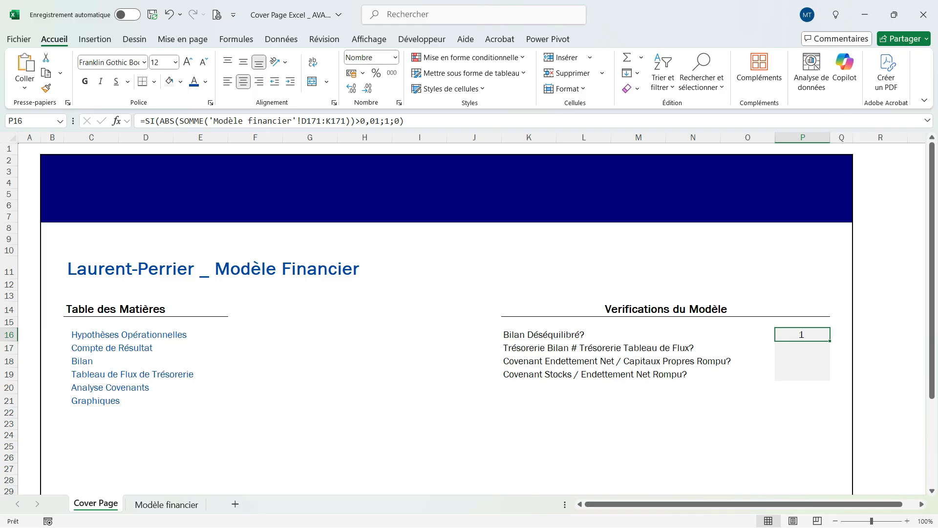
pyautogui.hotkey('ctrl', 'pagedown')
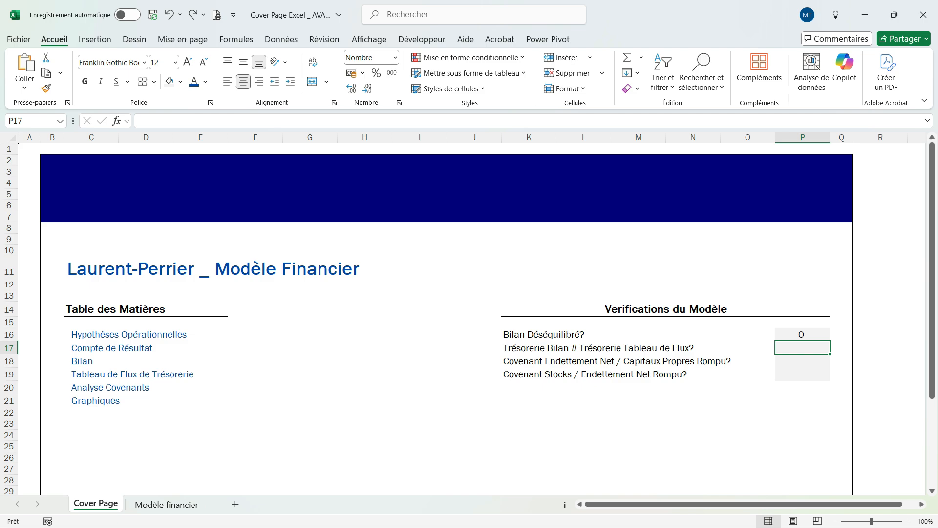
# Enter the treasury check formula =SI(ABS(SOMME('Modèle financier'!D210:K210))>0,01;1;0) in P17, referencing the "Contrôle trésorerie" row.
pyautogui.write('=')
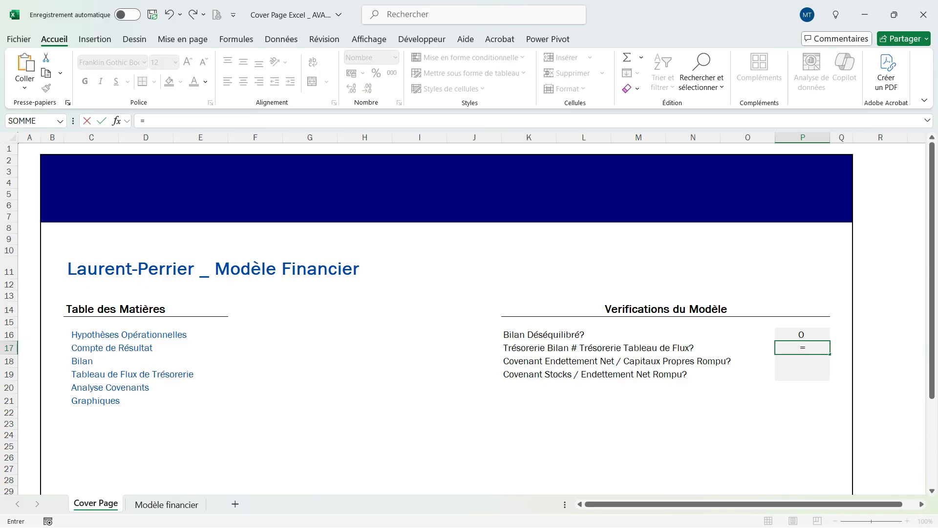
pyautogui.write('SI(ABS(S')
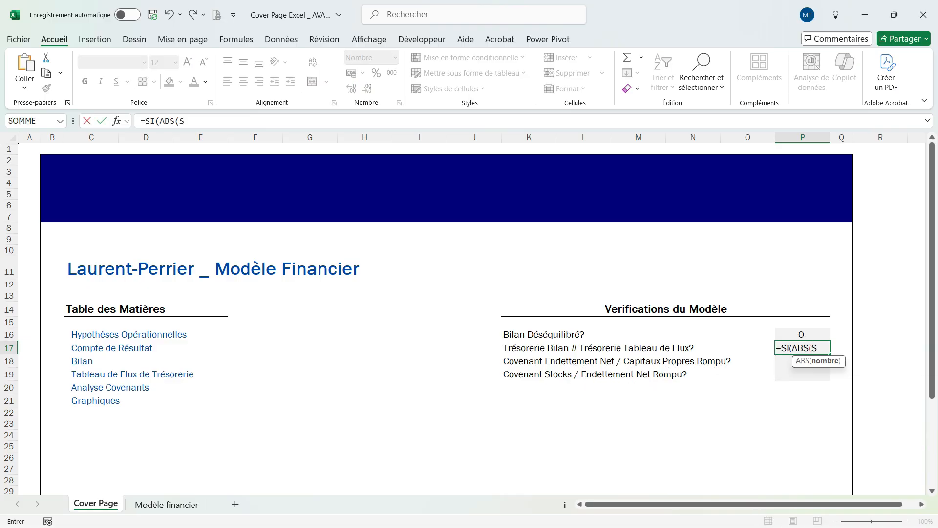
pyautogui.write('OMME(')
pyautogui.hotkey('ctrl', 'pagedown')
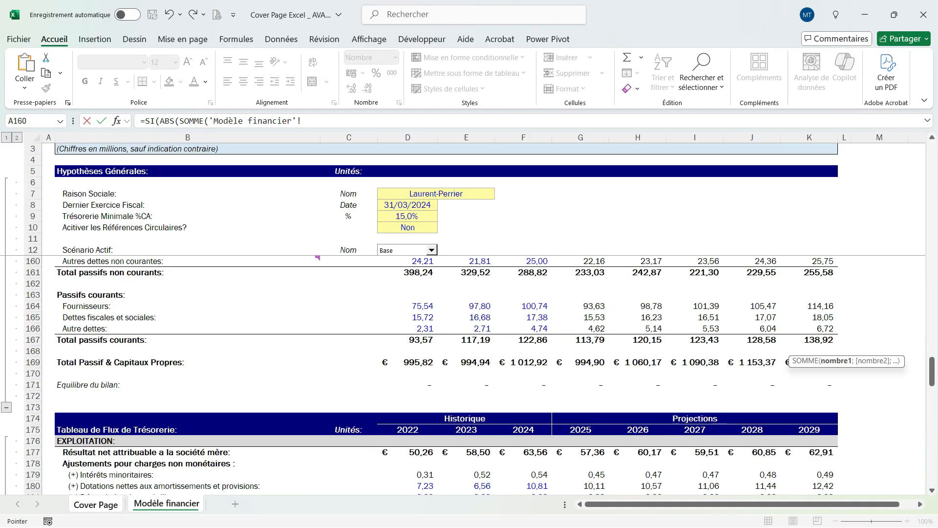
pyautogui.scroll(-6, 439, 371)
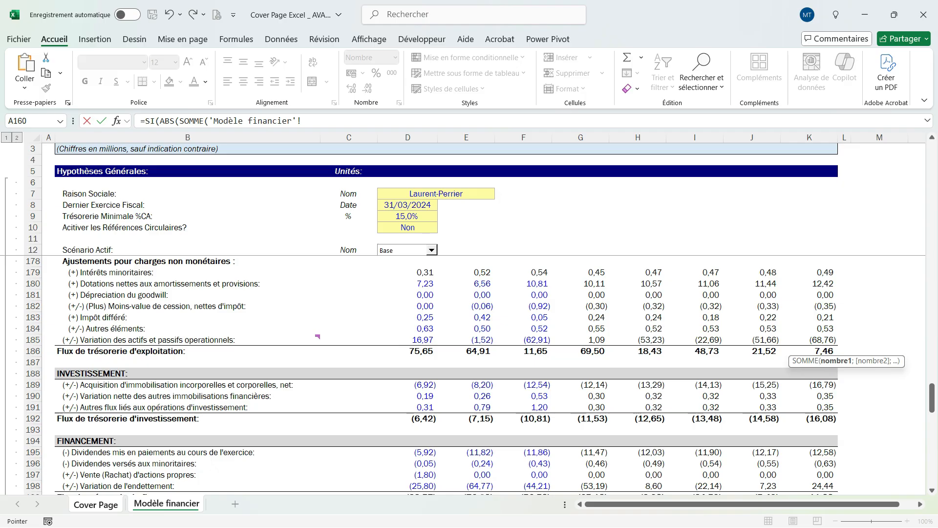
pyautogui.scroll(-4, 440, 372)
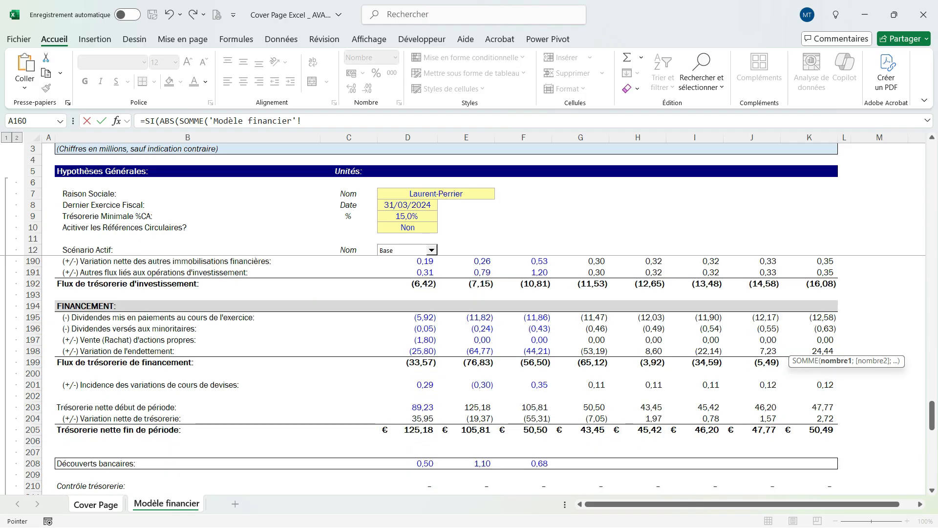
pyautogui.scroll(-1, 439, 371)
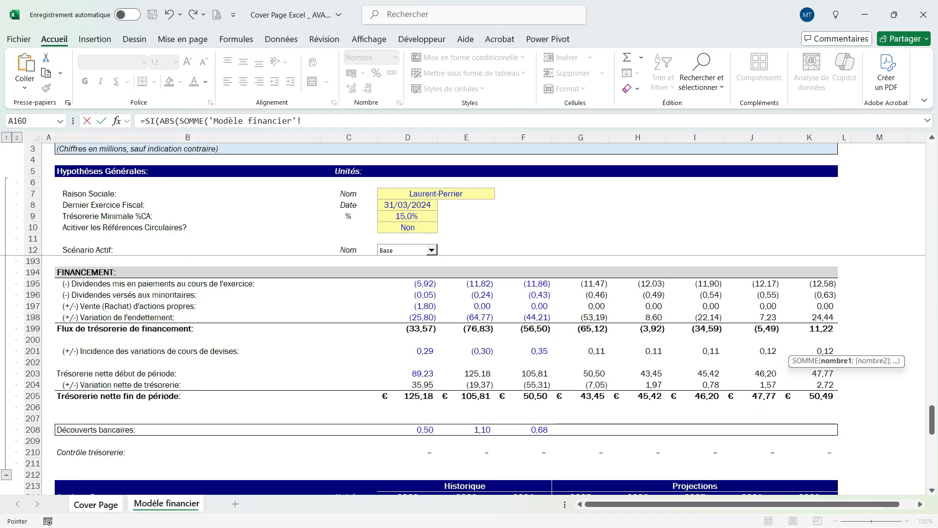
pyautogui.moveTo(410, 452); pyautogui.dragTo(830, 452)
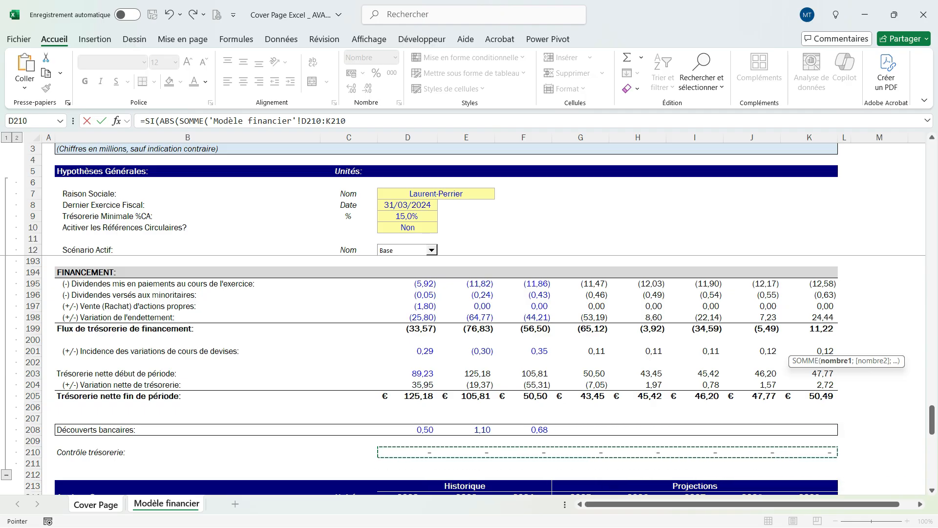
pyautogui.click(346, 120)
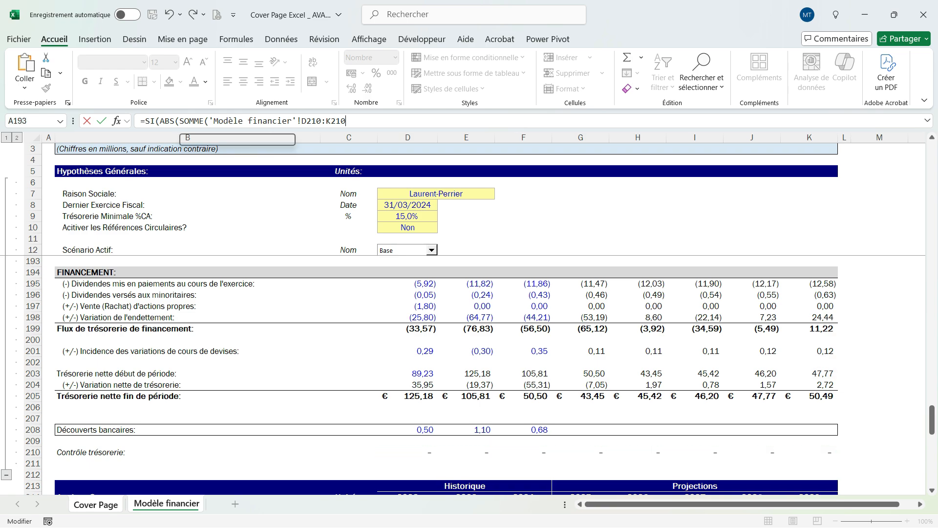
pyautogui.write(')')
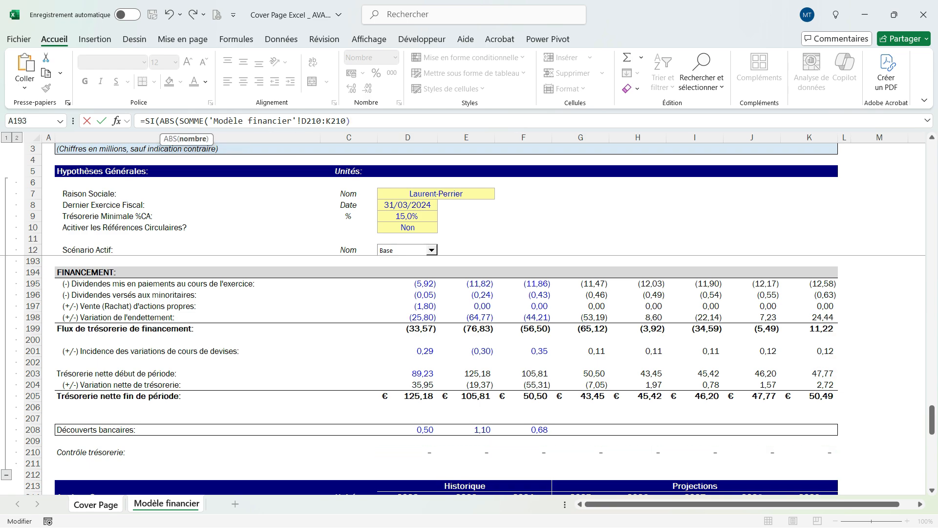
pyautogui.write(')')
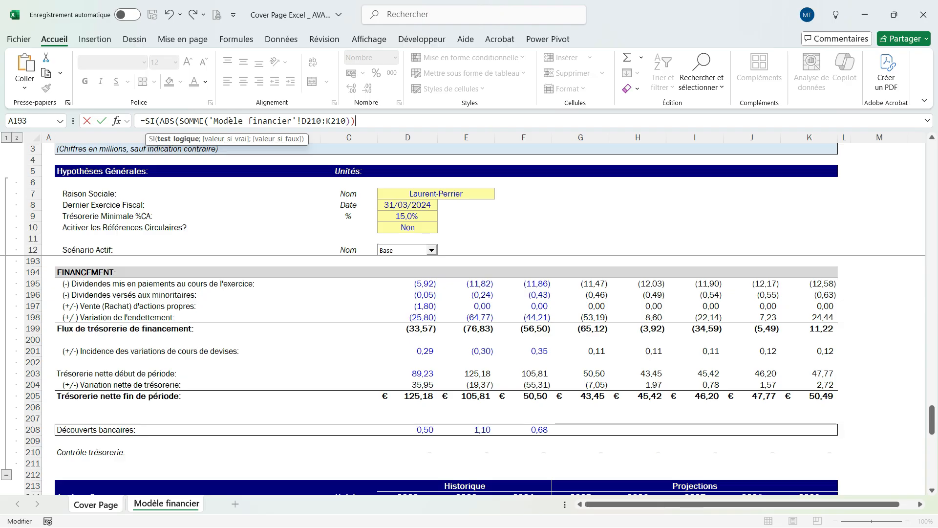
pyautogui.write('>0,01;')
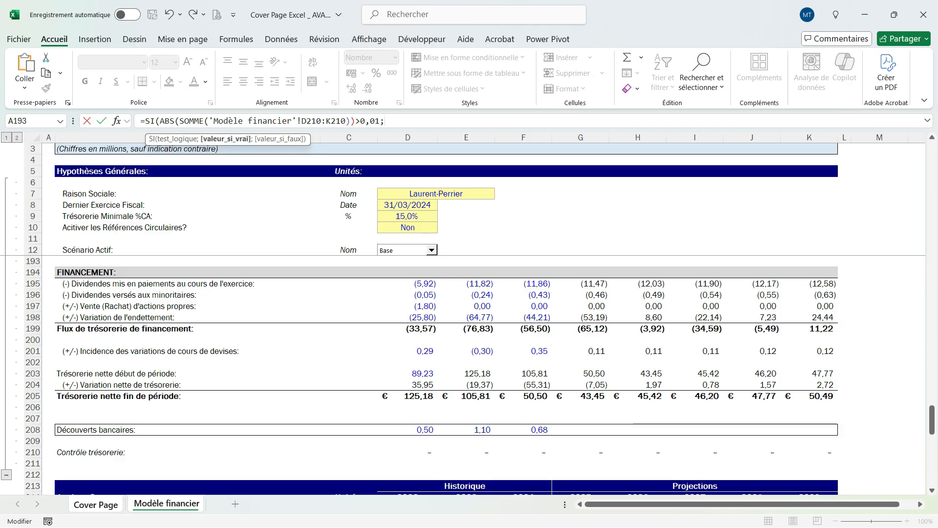
pyautogui.write('1')
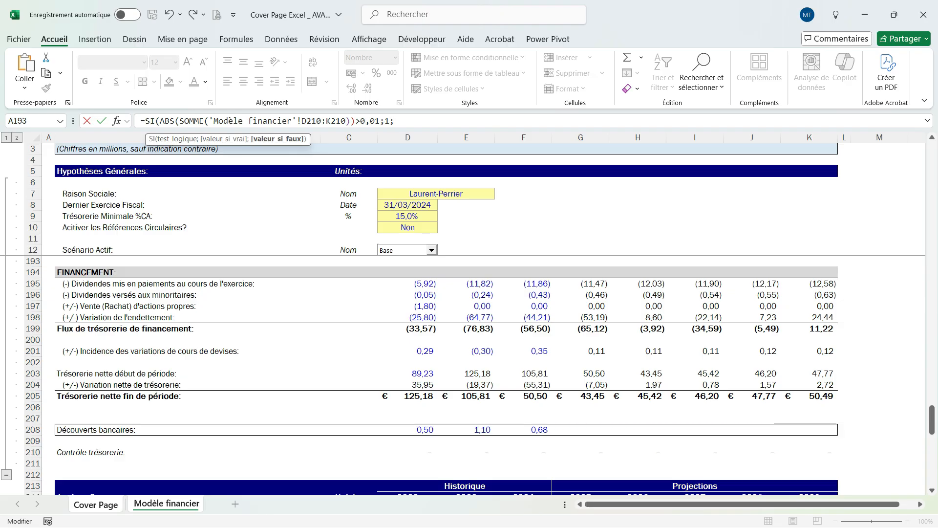
pyautogui.write('0)')
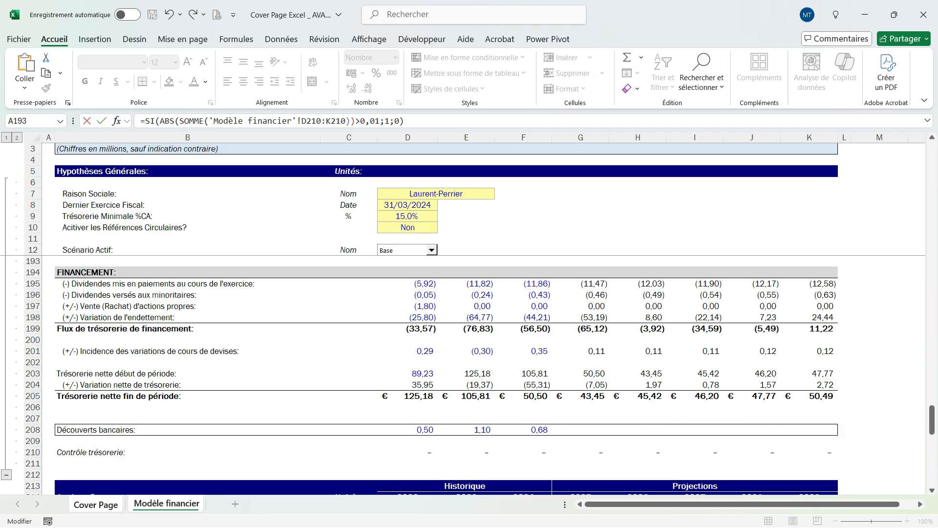
pyautogui.press('Return')
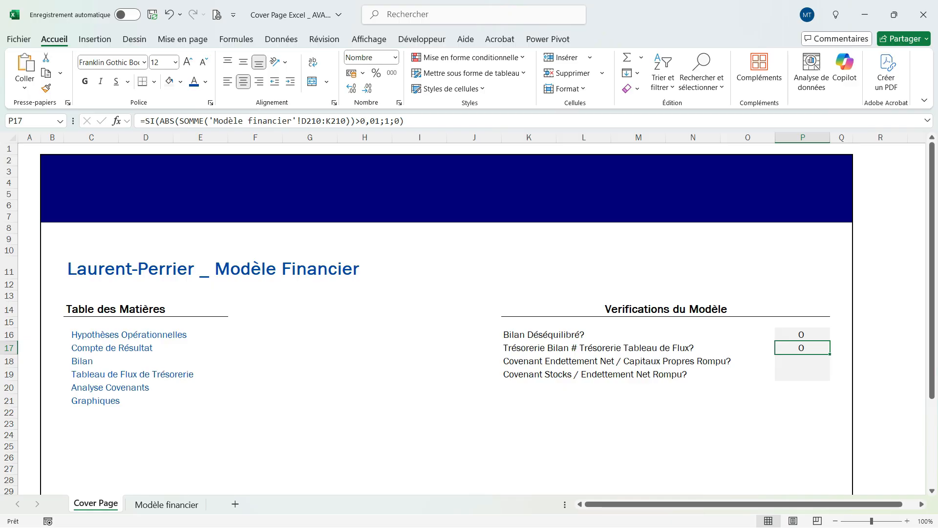
# Enter =SI(ABS(SOMME('Modèle financier'!D220:K220))>0,01;1;0) in P18, referencing the "Covenant non respecté?" row under Endettement net / capitaux propres.
pyautogui.press('Down')
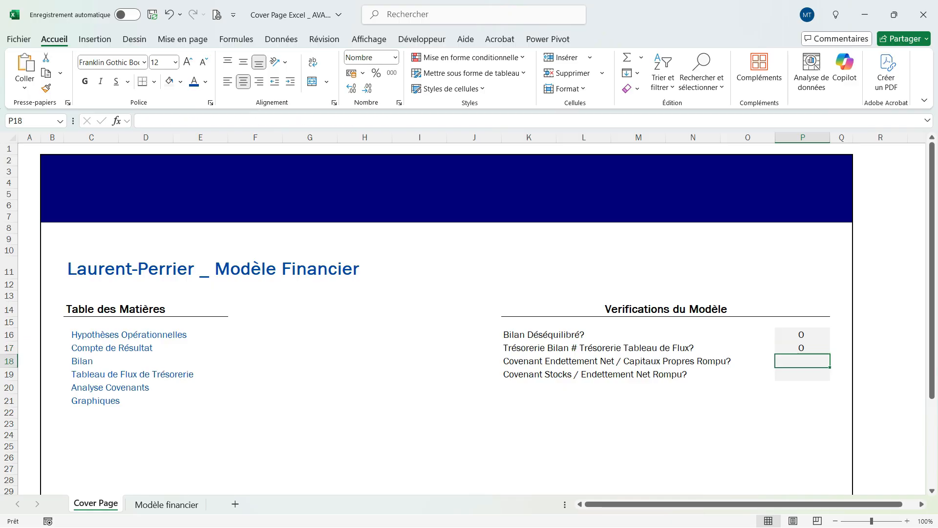
pyautogui.write('=')
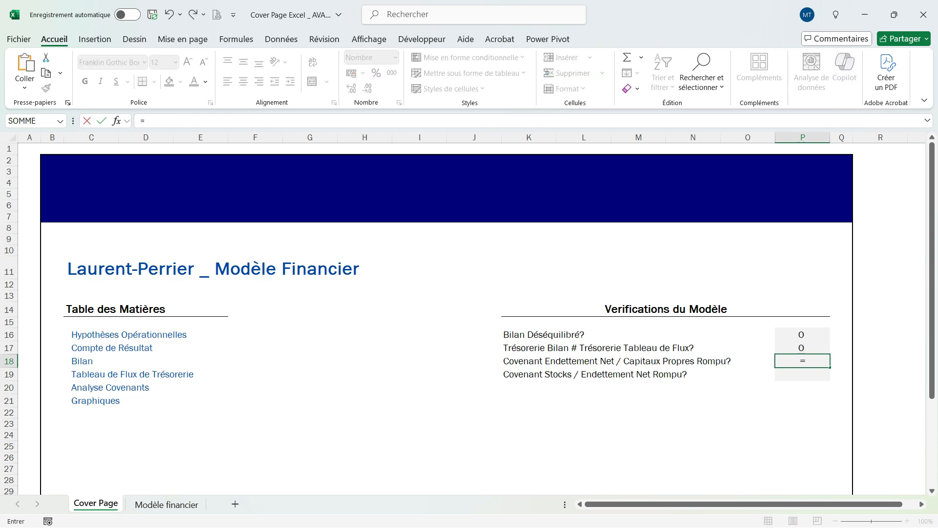
pyautogui.write('SI(')
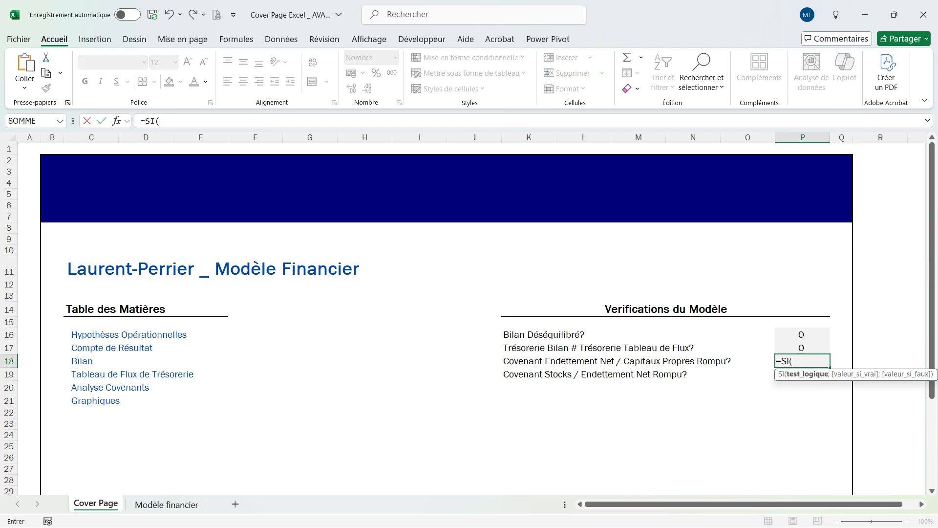
pyautogui.write('ABS(SOMME(')
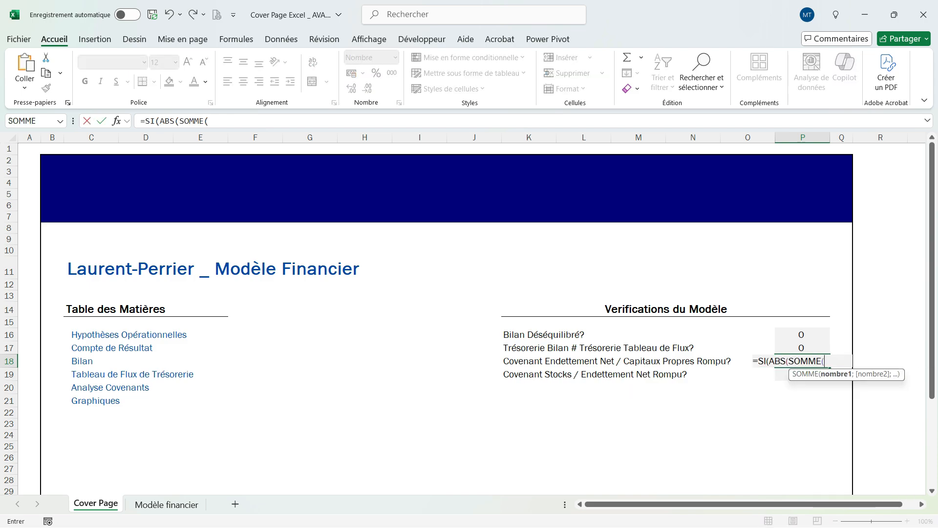
pyautogui.hotkey('ctrl', 'pagedown')
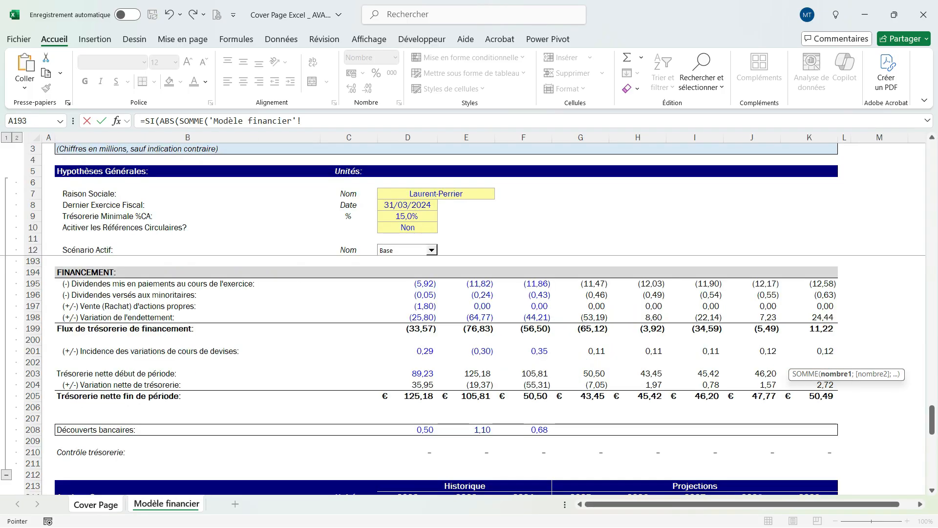
pyautogui.scroll(-14, 469, 372)
pyautogui.scroll(9, 469, 371)
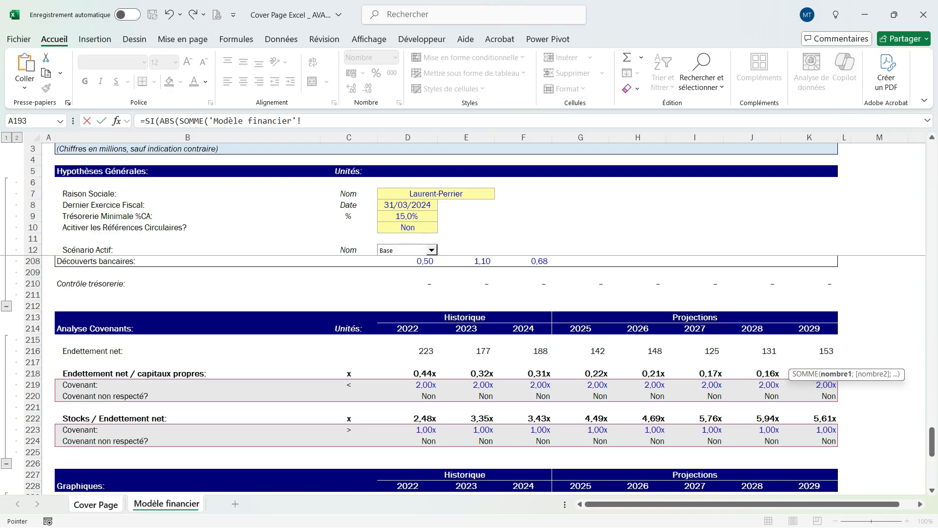
pyautogui.moveTo(408, 396); pyautogui.dragTo(826, 395)
pyautogui.write('))')
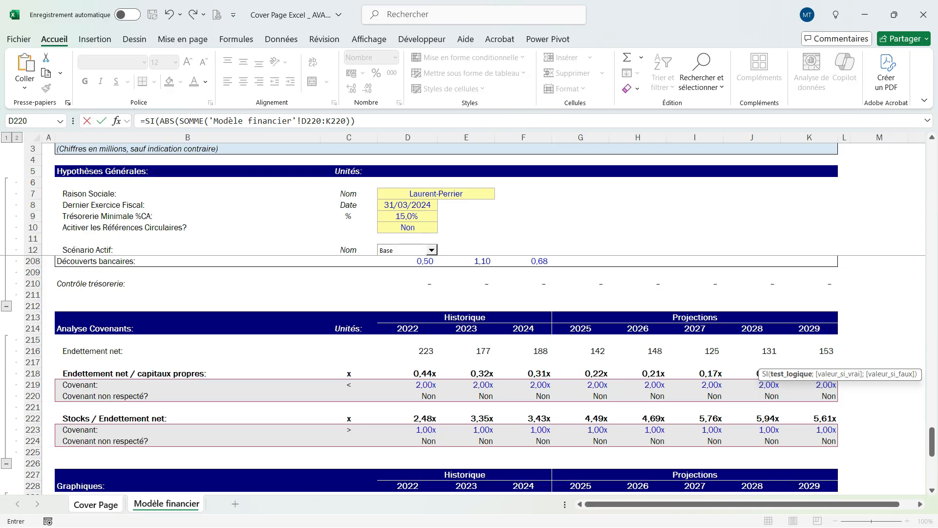
pyautogui.write('>0,01')
pyautogui.write(';1')
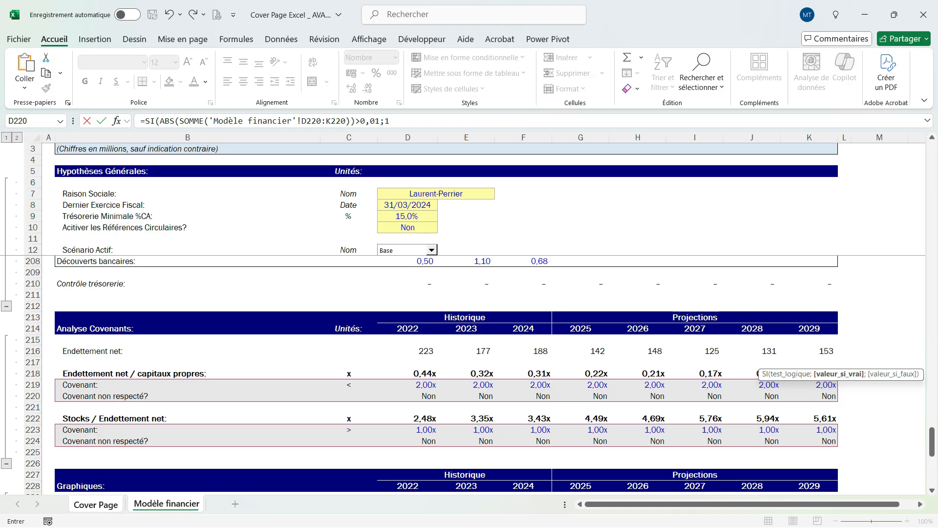
pyautogui.write(';0')
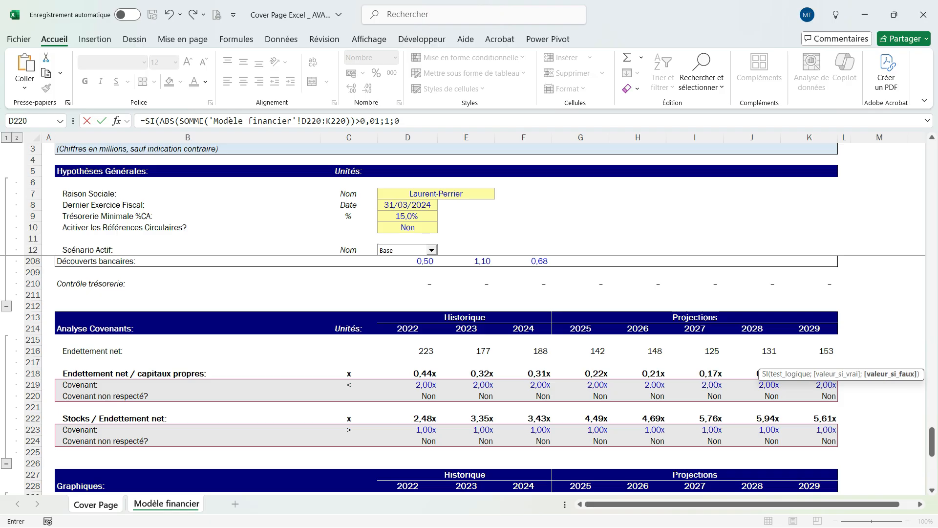
pyautogui.press('Return')
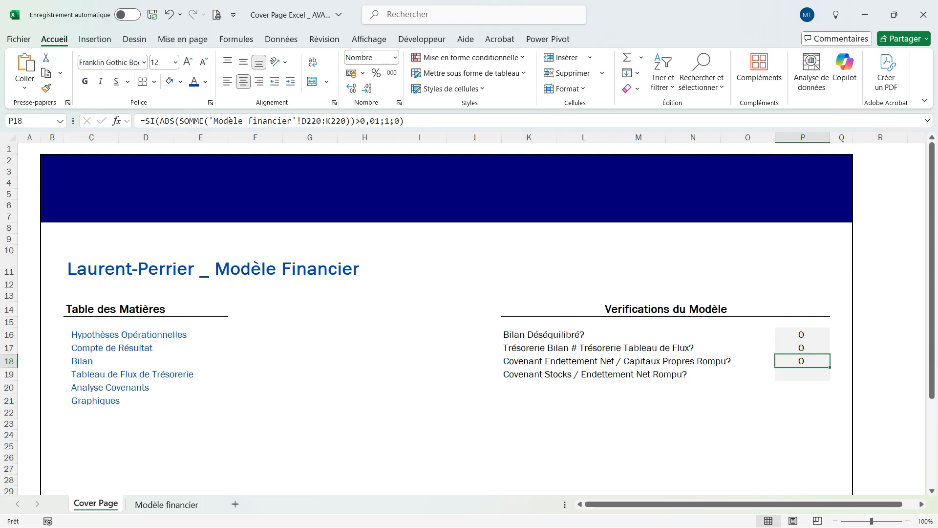
# Enter =SI(ABS(SOMME('Modèle financier'!D224:K224))>0,01;1;0) in P19, referencing the "Covenant non respecté?" row under Stocks / Endettement net.
pyautogui.hotkey('ctrl', 'pagedown')
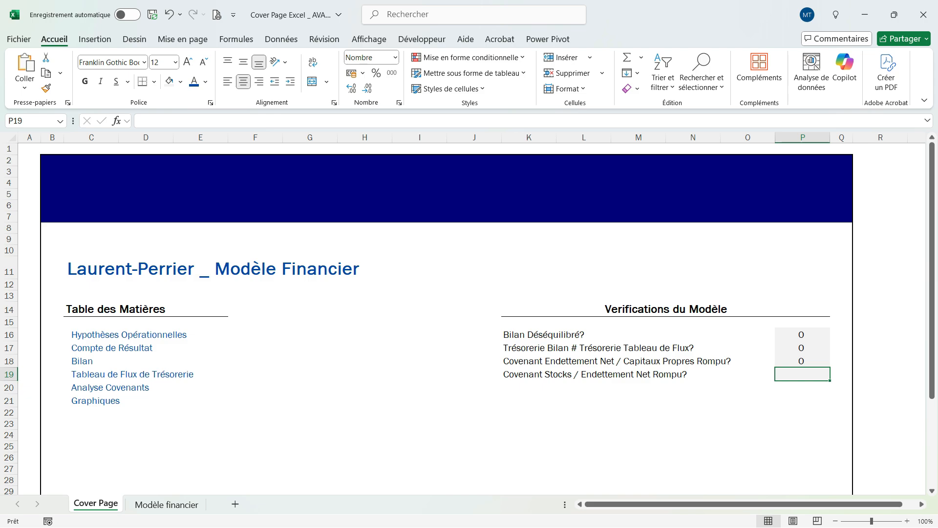
pyautogui.write('=si')
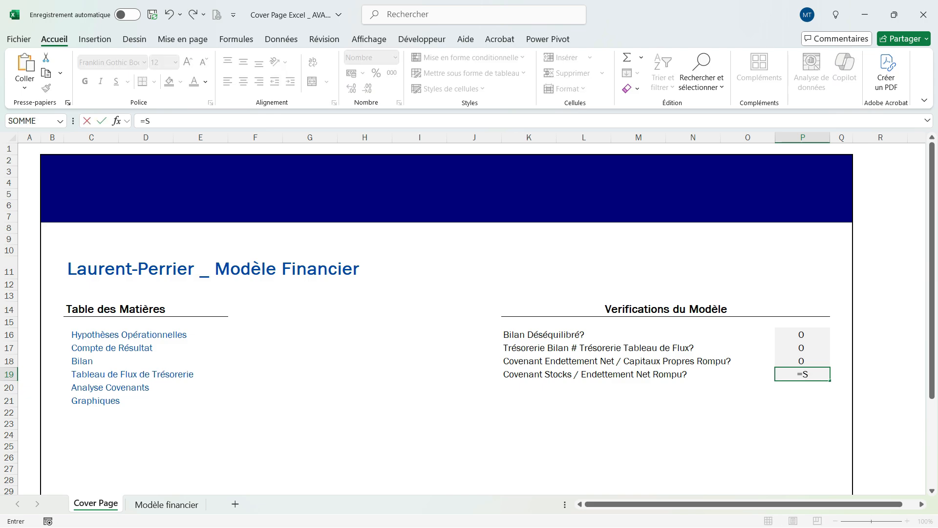
pyautogui.press('Tab')
pyautogui.write('ABS(SOMME(')
pyautogui.hotkey('ctrl', 'pagedown')
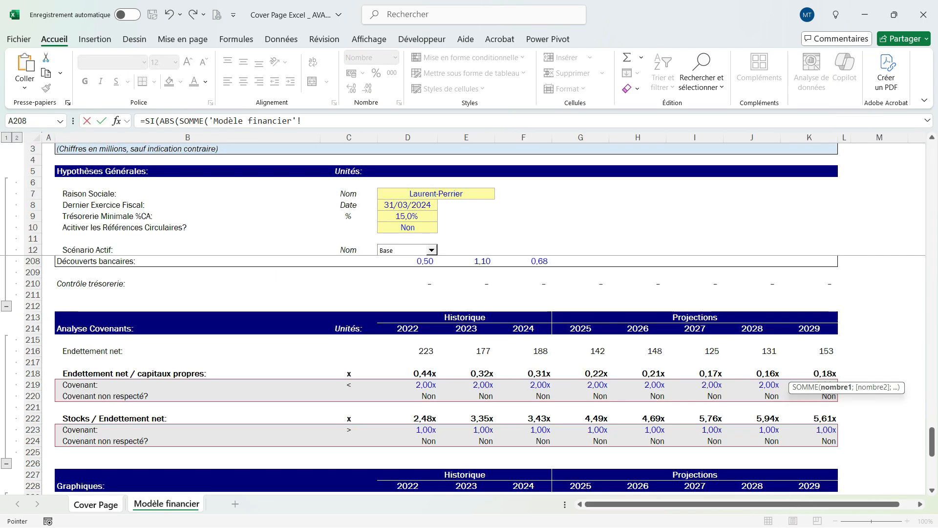
pyautogui.scroll(-1, 467, 374)
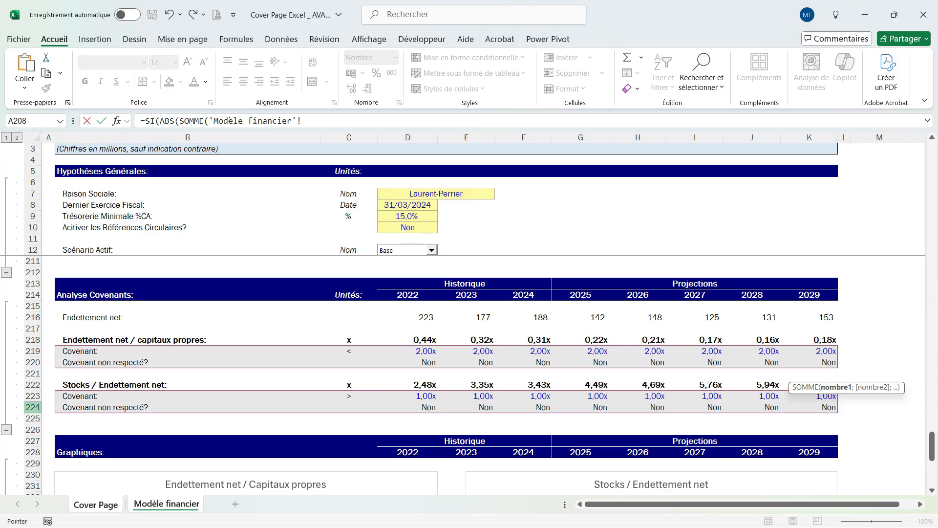
pyautogui.moveTo(391, 407); pyautogui.dragTo(836, 411)
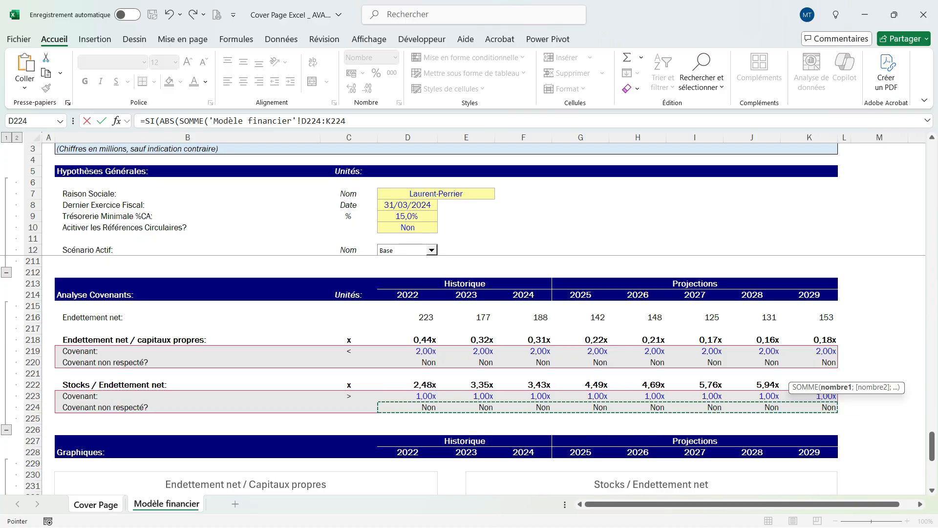
pyautogui.write('))')
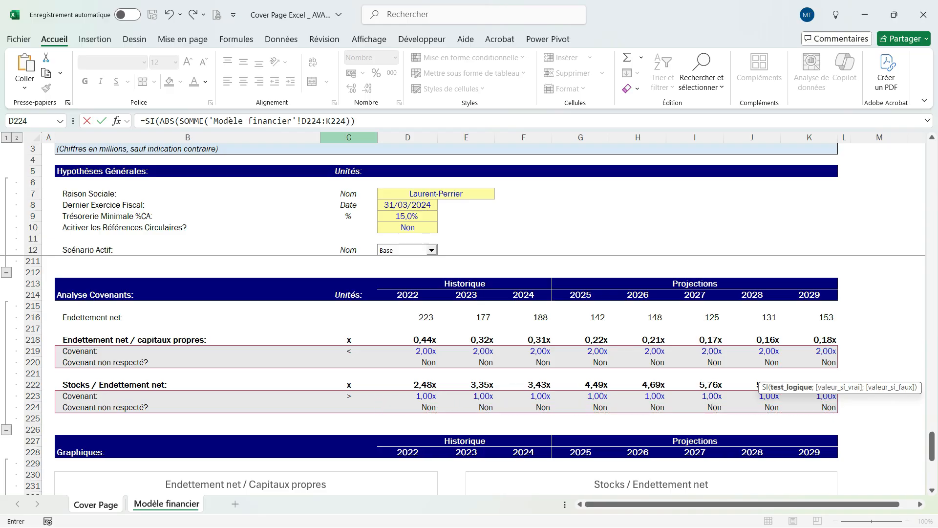
pyautogui.write('>0,01;1')
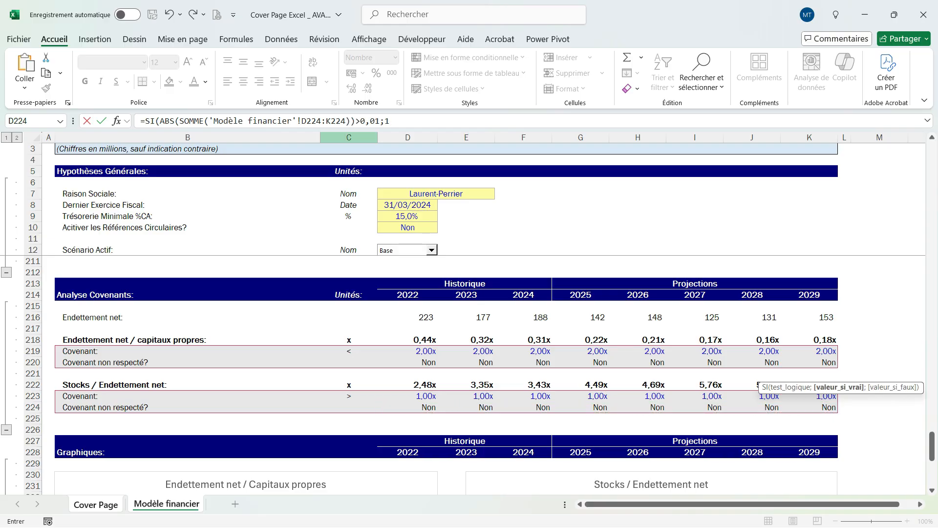
pyautogui.write(';0')
pyautogui.press('Return')
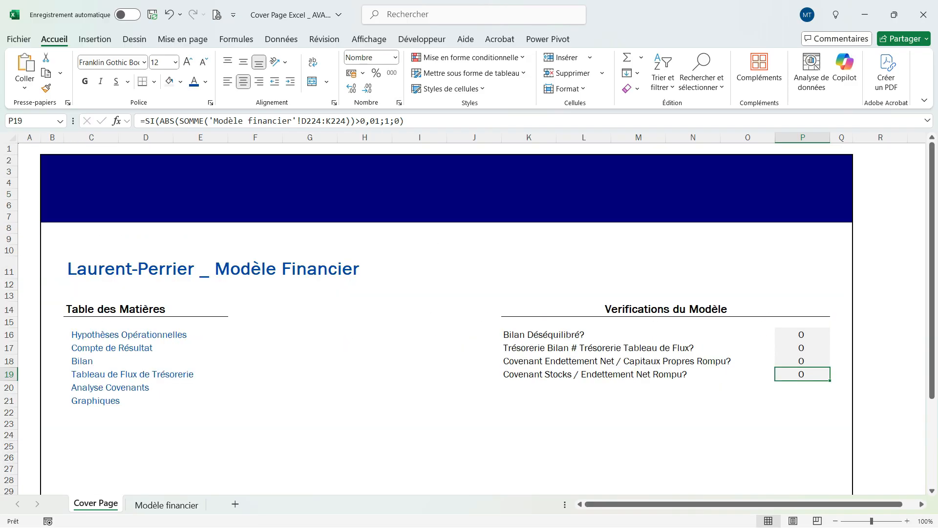
# Inspect the "Covenant non respecté?" formulas in D224:K224 on the Modèle financier sheet, including the one in E224.
pyautogui.hotkey('ctrl', 'pagedown')
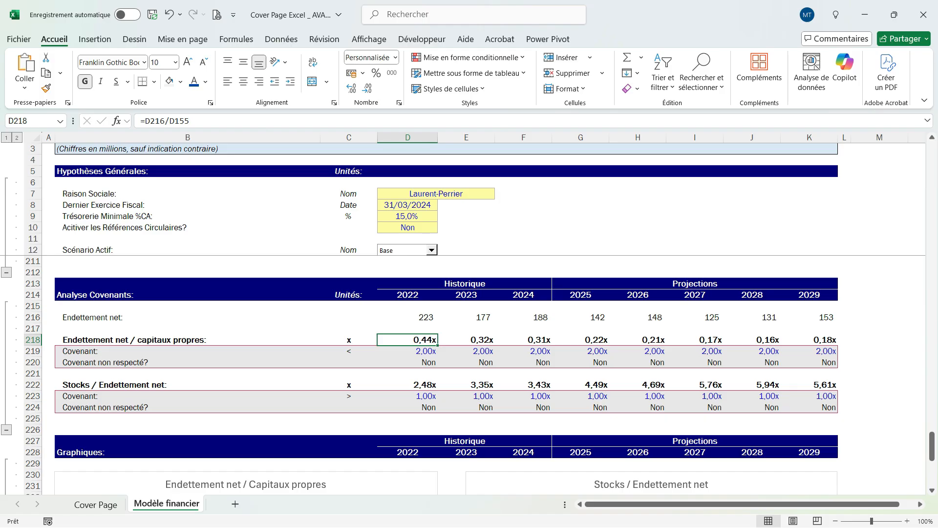
pyautogui.moveTo(411, 407); pyautogui.dragTo(826, 408)
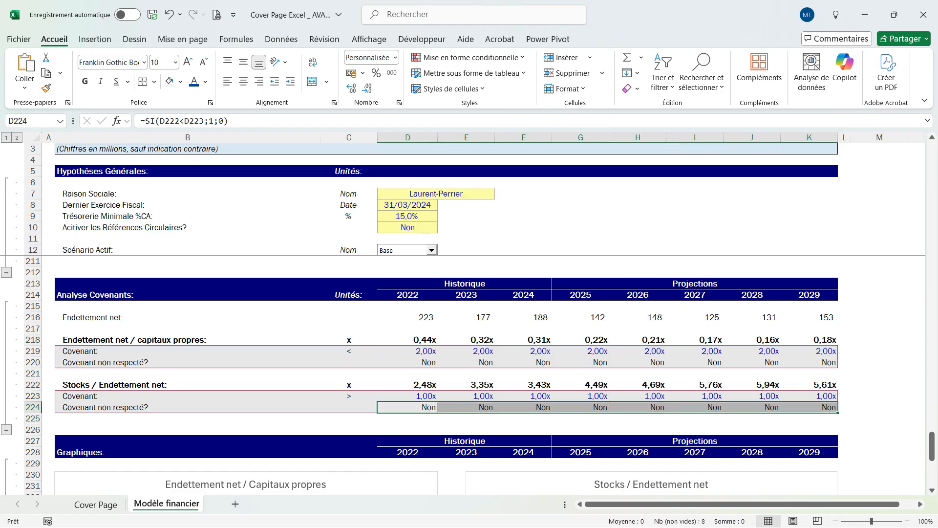
pyautogui.click(466, 407)
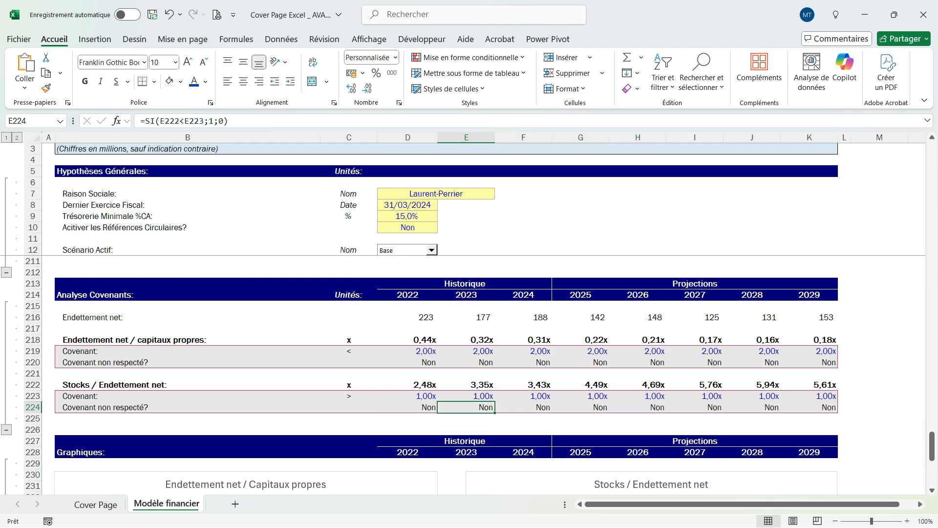
# Apply the custom number format [=0]"Non";[=1]"Oui" to the check results in P16:P19 on the Cover Page sheet.
pyautogui.hotkey('ctrl', 'pageup')
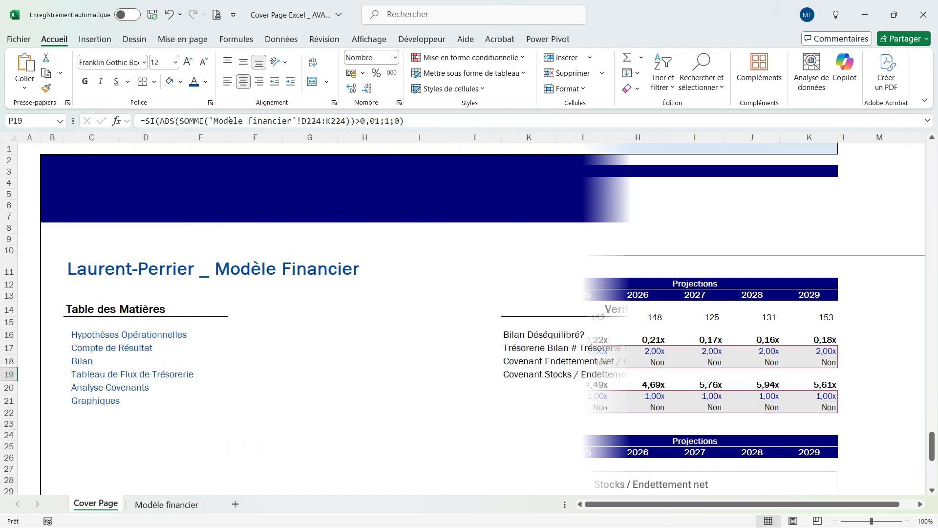
pyautogui.click(802, 335)
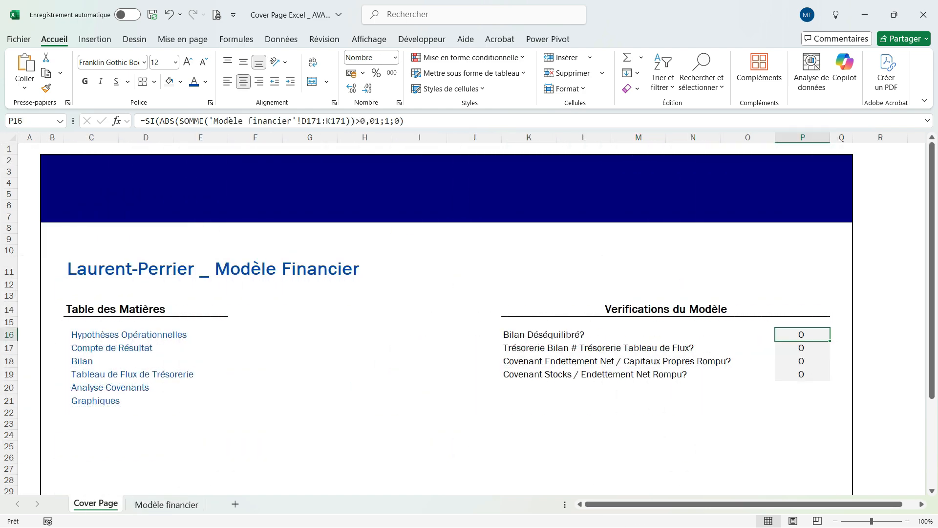
pyautogui.hotkey('shift', 'Down')
pyautogui.hotkey('shift', 'Down')
pyautogui.hotkey('shift', 'Down')
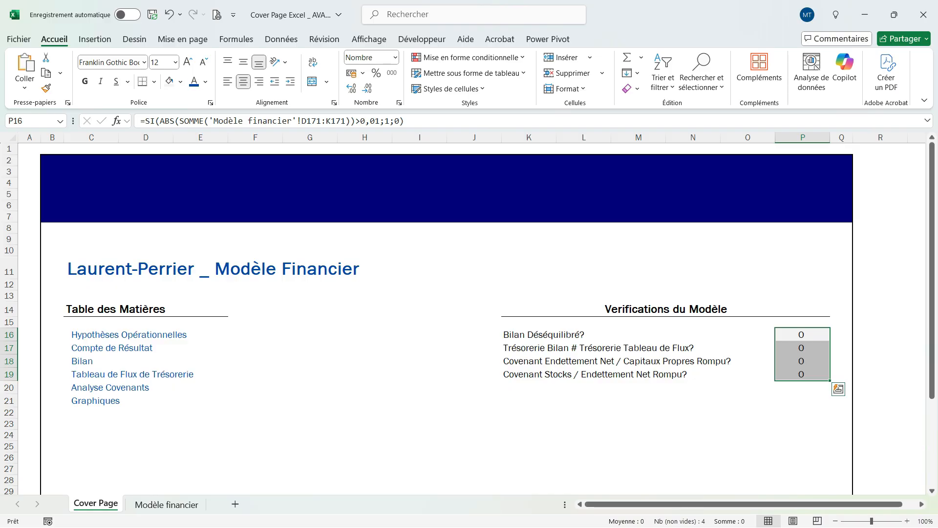
pyautogui.hotkey('ctrl', '1')
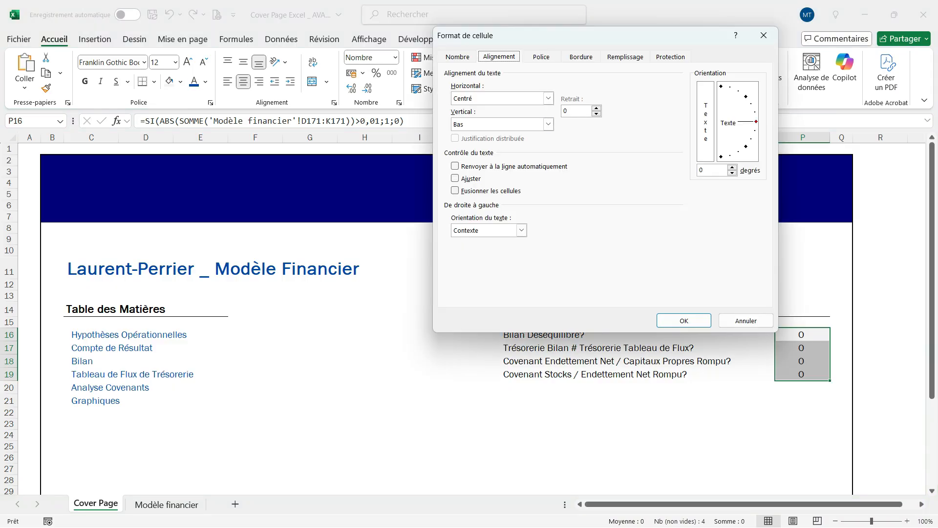
pyautogui.hotkey('ctrl', 'shift', 'Tab')
pyautogui.click(467, 176)
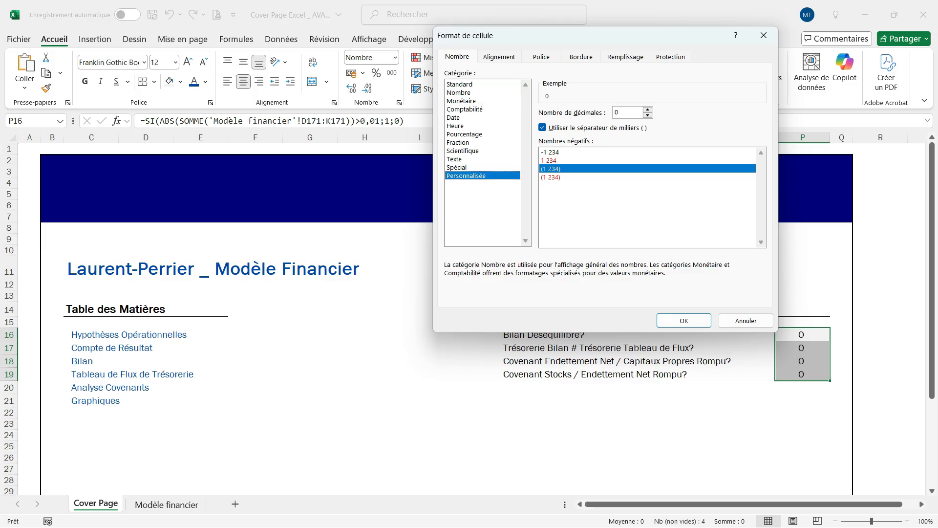
pyautogui.press('Tab')
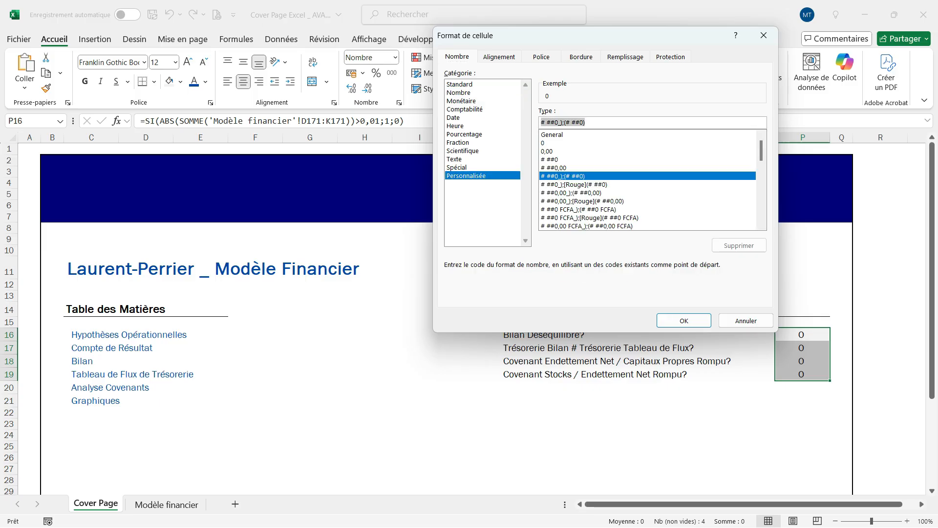
pyautogui.write('[')
pyautogui.write('=')
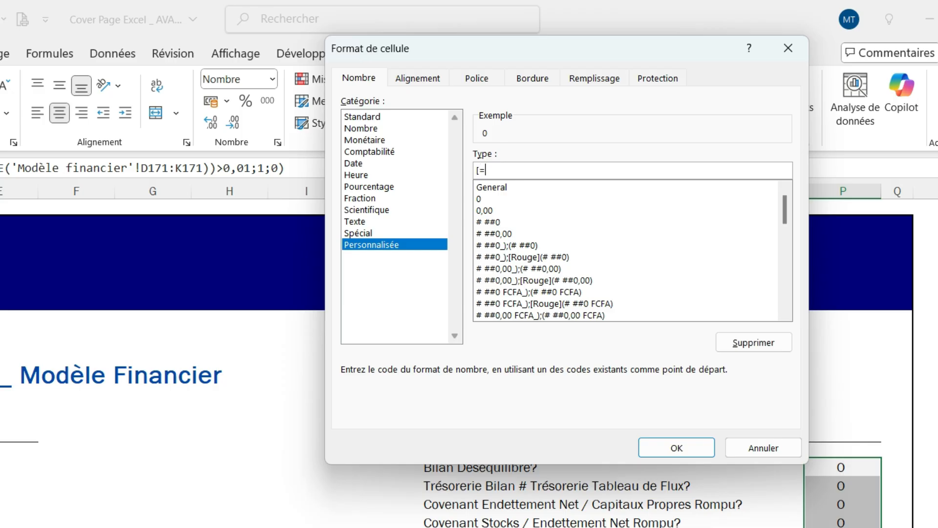
pyautogui.write('0]')
pyautogui.write('"non";[=1]"Oui"')
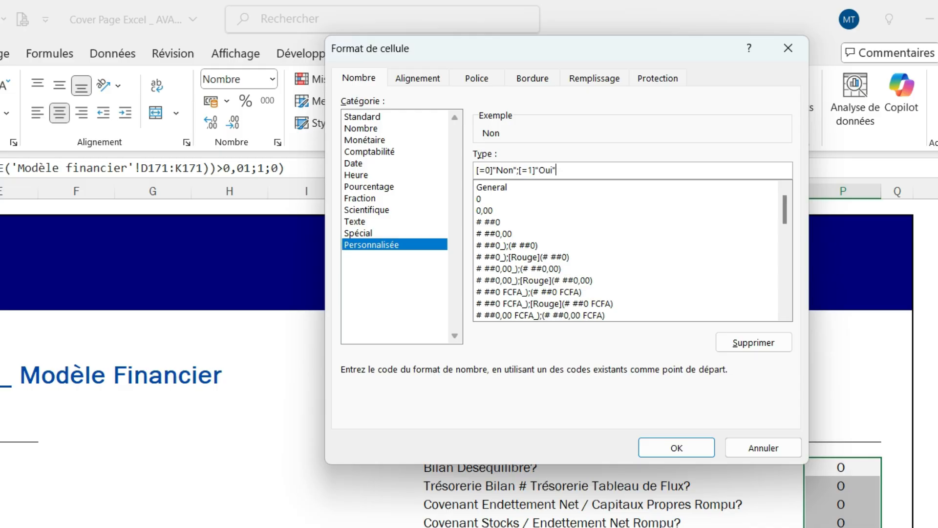
pyautogui.press('Return')
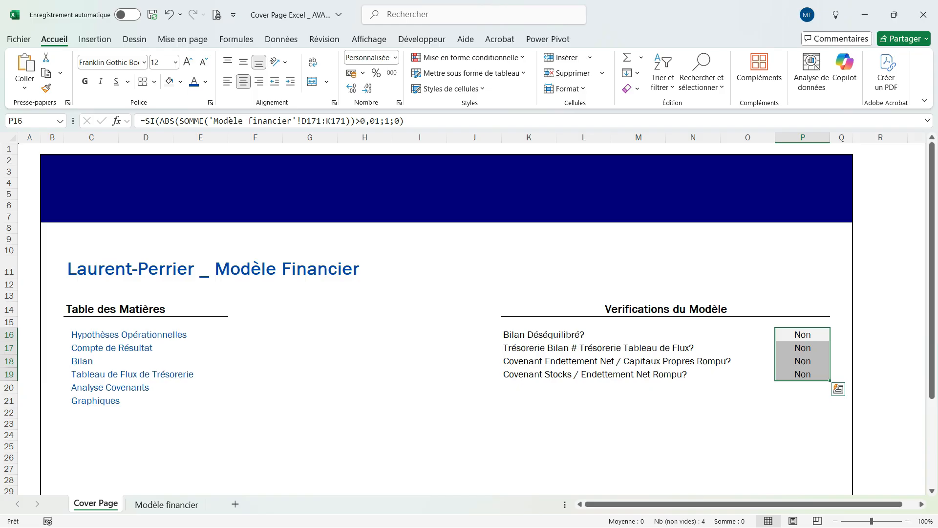
# Review the check labels under Verifications du Modèle and their formatted results in P16:P19.
pyautogui.click(748, 374)
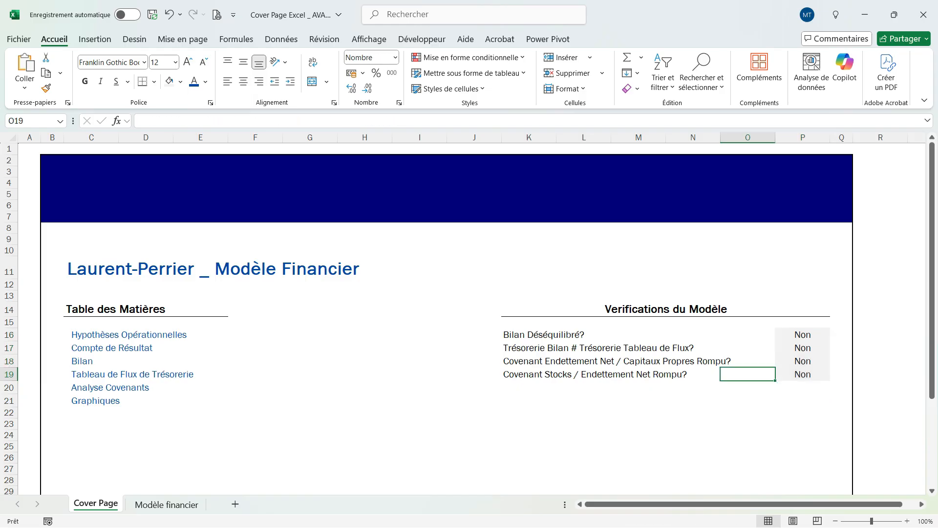
pyautogui.click(529, 335)
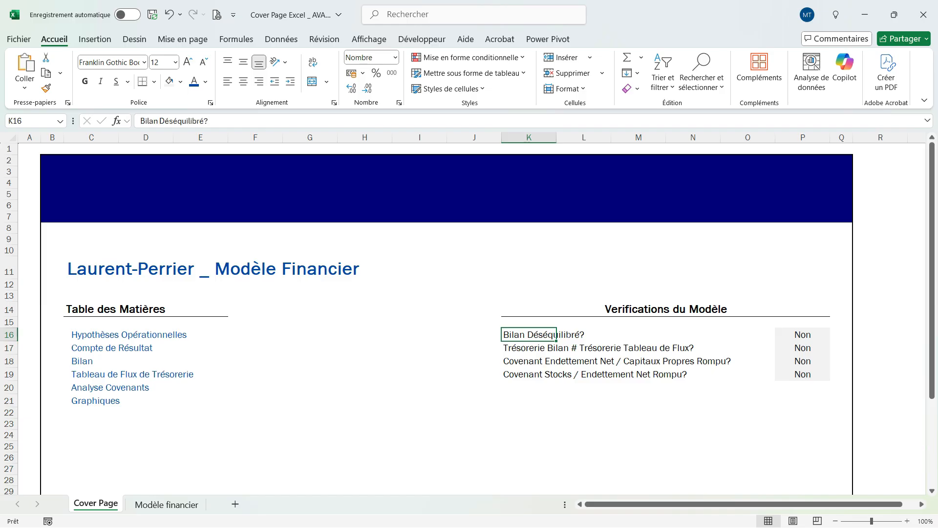
pyautogui.click(802, 335)
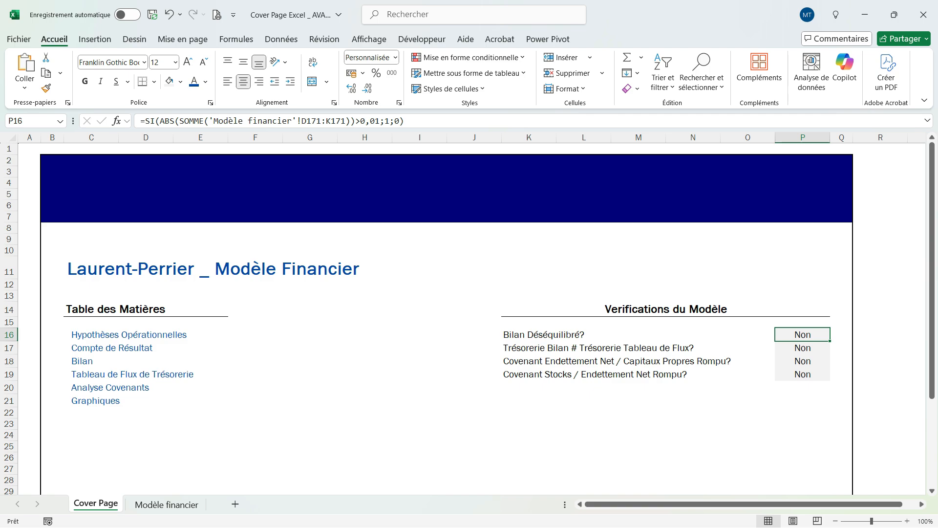
pyautogui.click(555, 347)
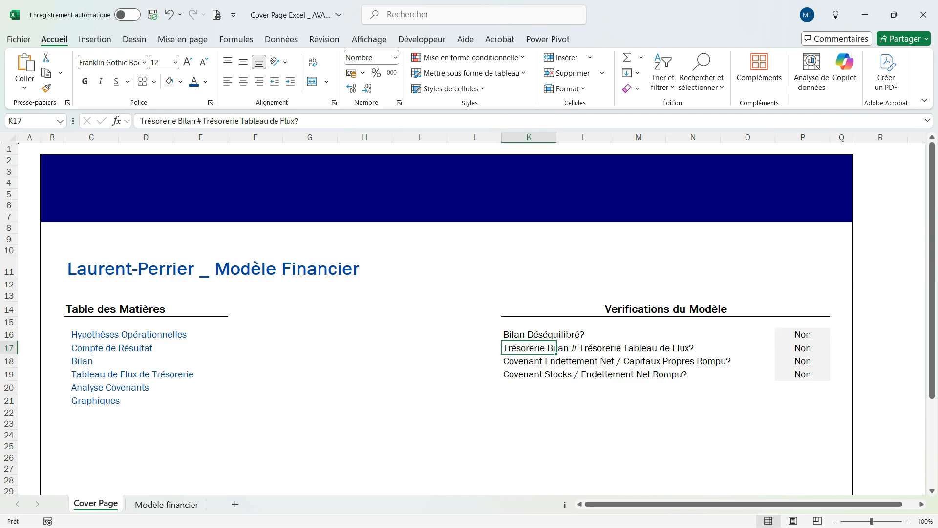
pyautogui.moveTo(803, 361); pyautogui.dragTo(802, 375)
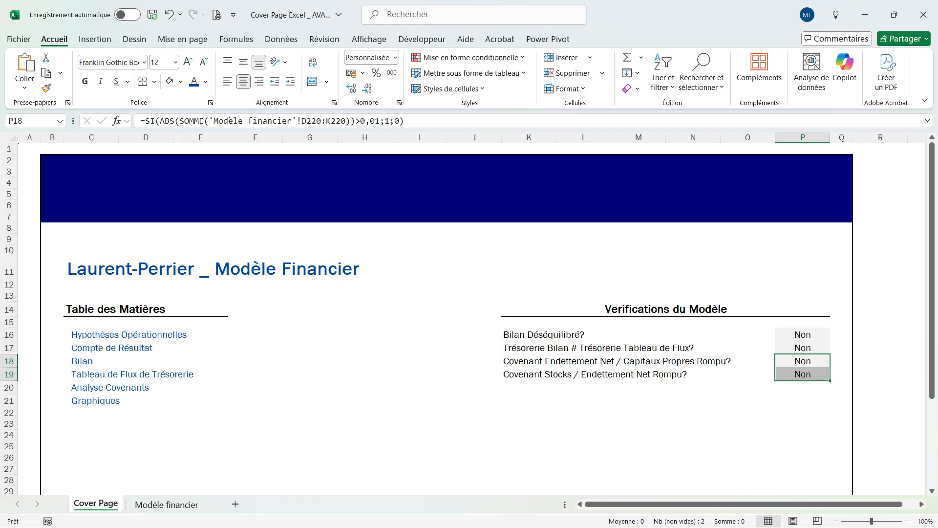
pyautogui.click(748, 401)
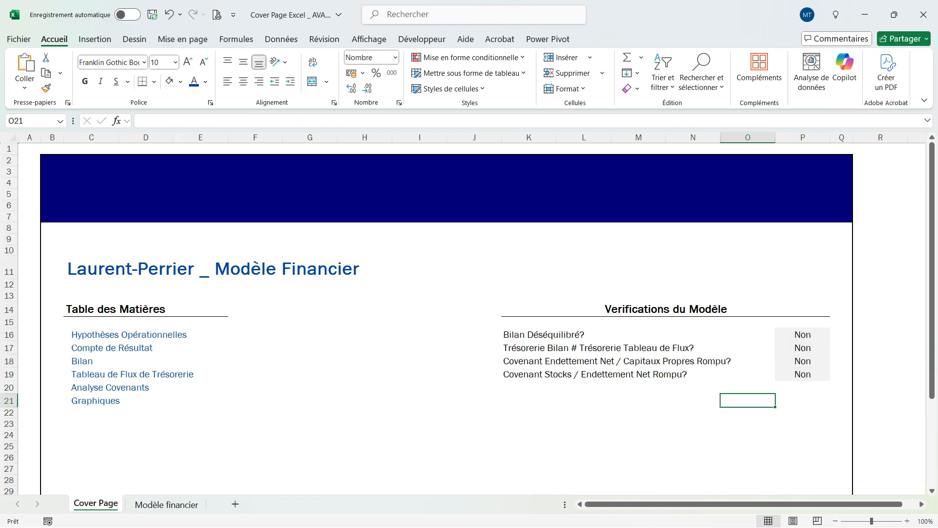
pyautogui.moveTo(802, 334); pyautogui.dragTo(803, 374)
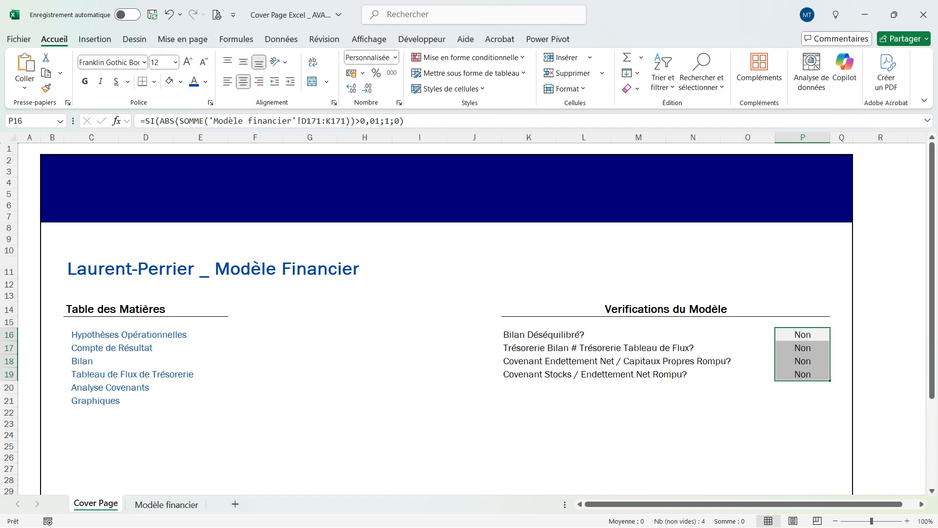
pyautogui.click(802, 375)
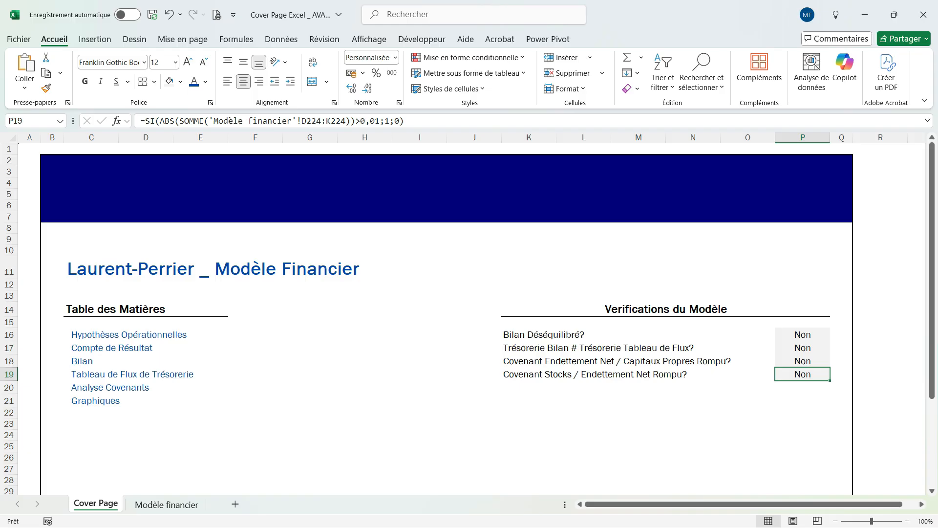
# Start a new conditional formatting rule for P16 that uses a formula to determine which cells are formatted.
pyautogui.click(802, 335)
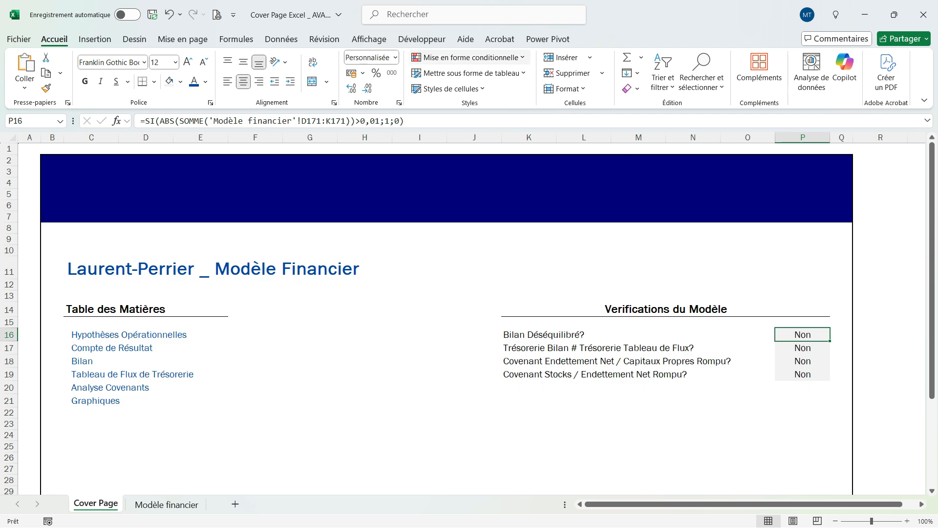
pyautogui.click(469, 58)
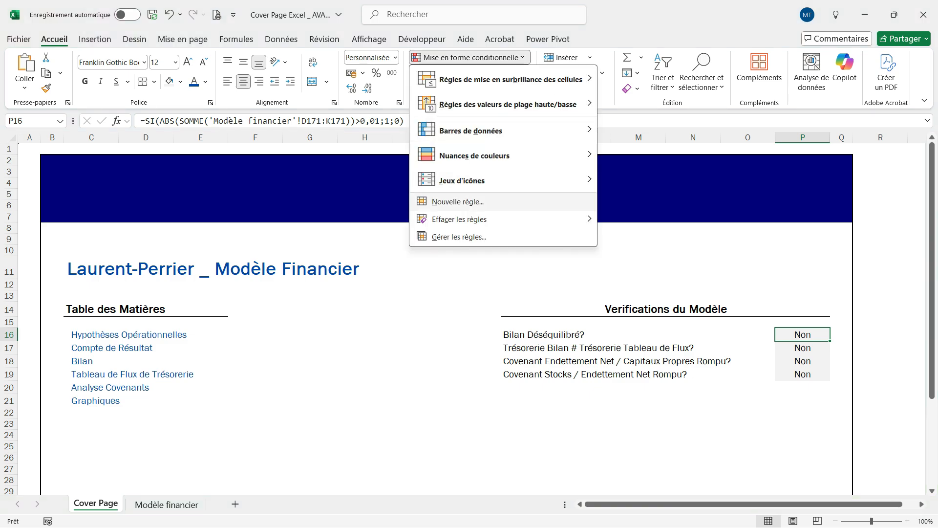
pyautogui.click(458, 202)
pyautogui.press('Down')
pyautogui.press('Down')
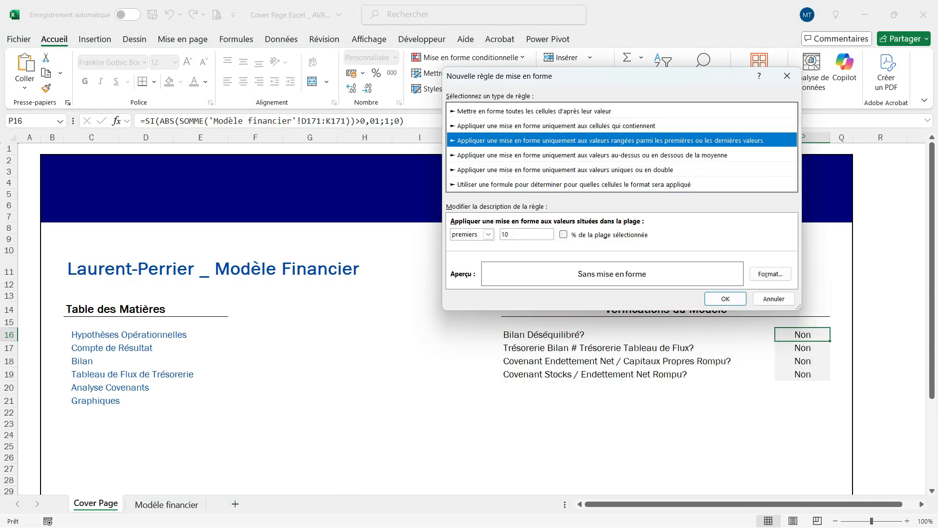
pyautogui.press('Down')
pyautogui.press('Down')
pyautogui.press('Down')
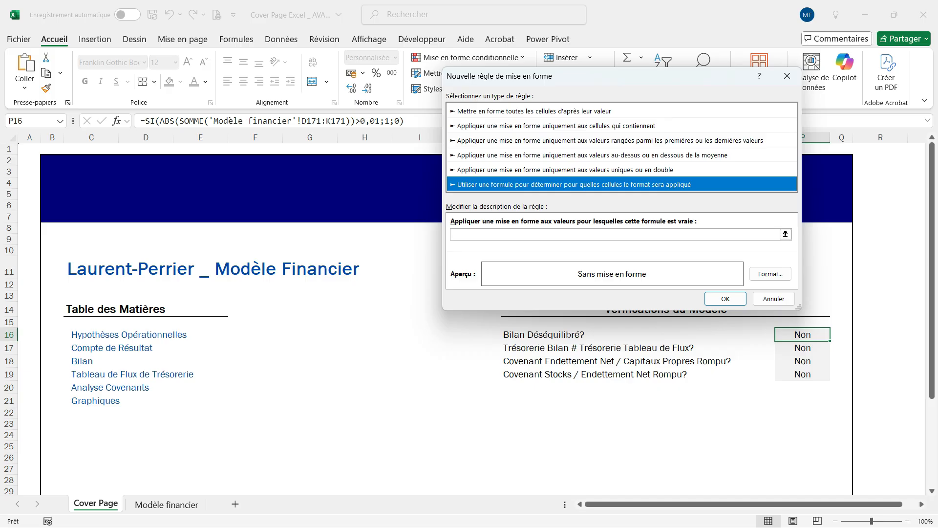
# Set the rule's condition to =P16=1, using a relative reference to P16.
pyautogui.click(785, 234)
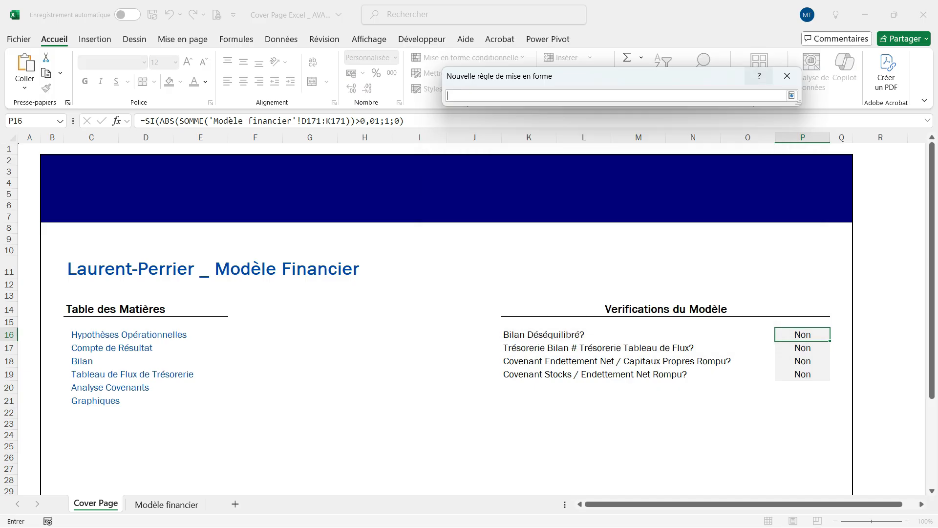
pyautogui.click(803, 335)
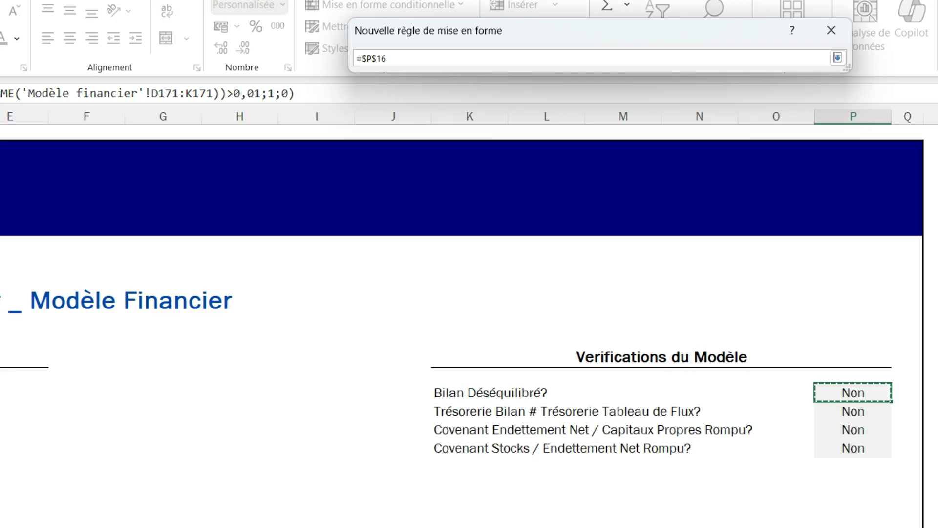
pyautogui.press('F4')
pyautogui.press('F4')
pyautogui.press('F4')
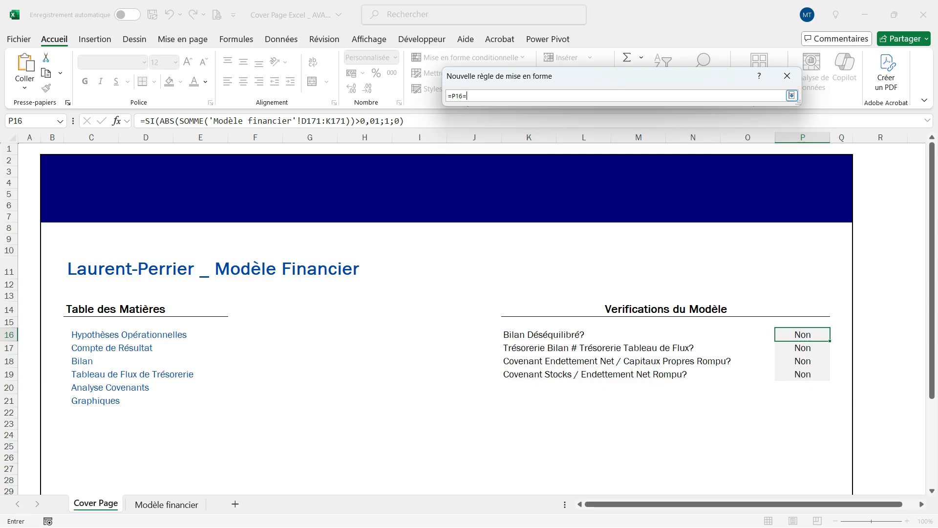
pyautogui.write('1')
pyautogui.click(792, 95)
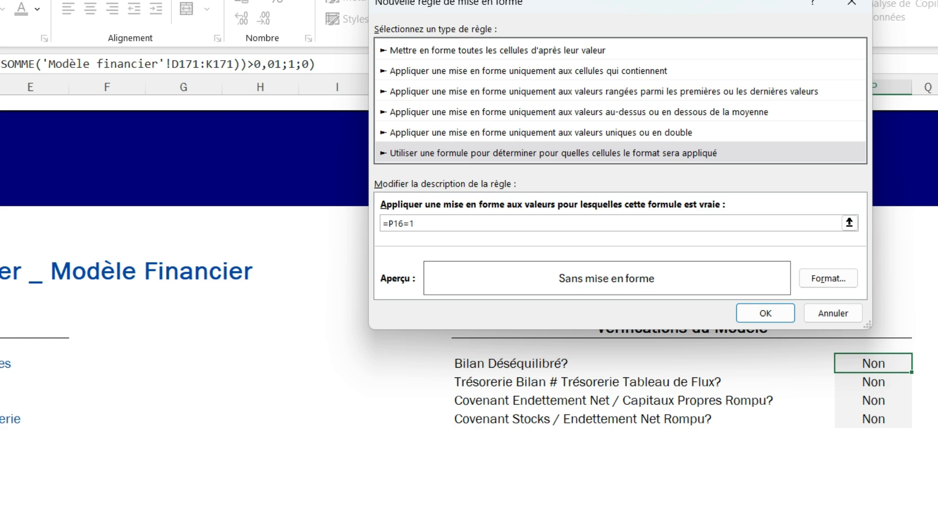
# Give the rule's format a custom background fill of RGB 222, 49, 99.
pyautogui.moveTo(635, 4); pyautogui.dragTo(536, 0)
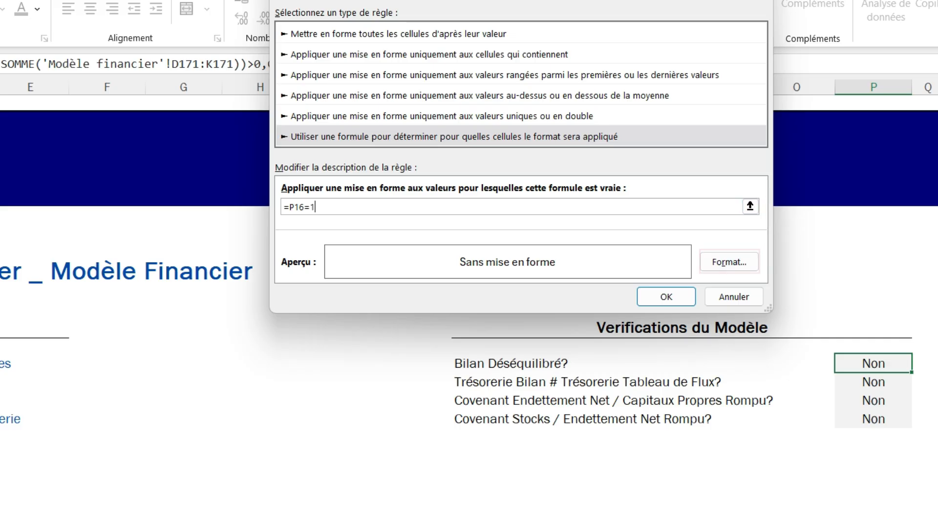
pyautogui.click(729, 262)
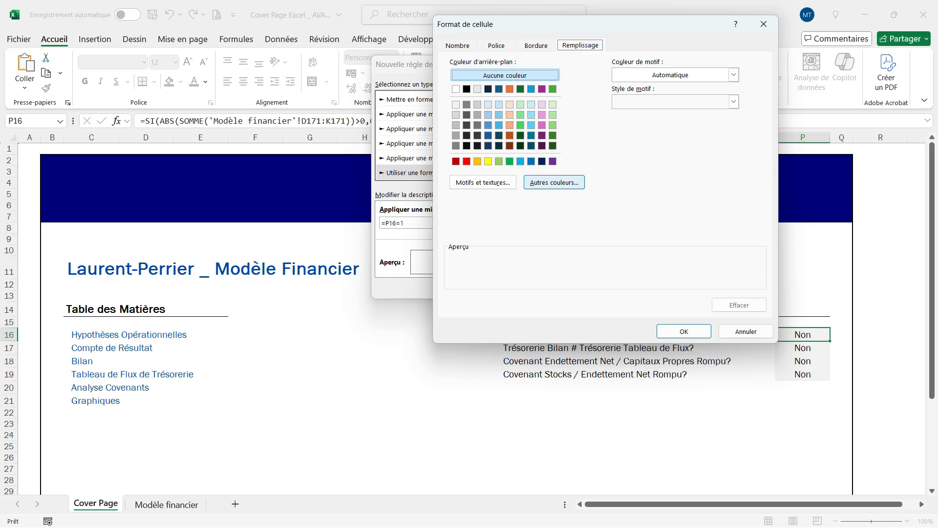
pyautogui.click(554, 183)
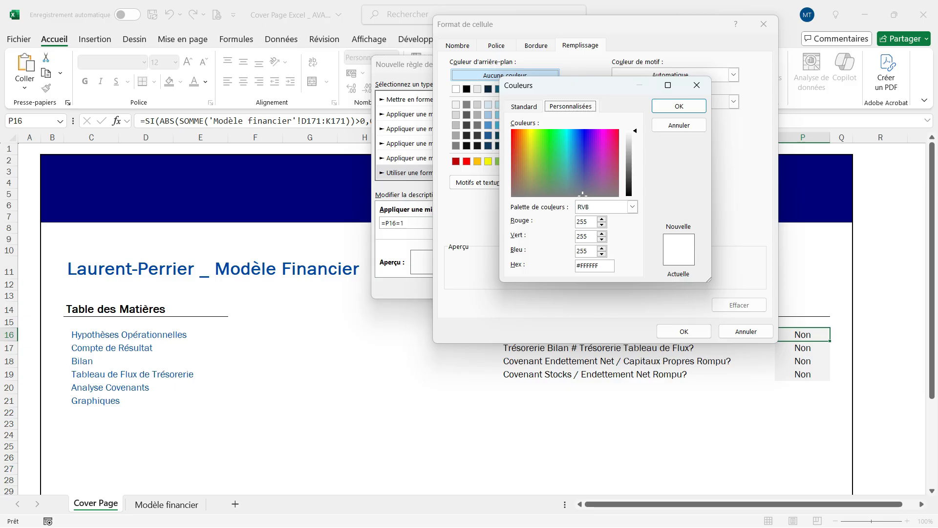
pyautogui.press('Tab')
pyautogui.press('Tab')
pyautogui.write('222')
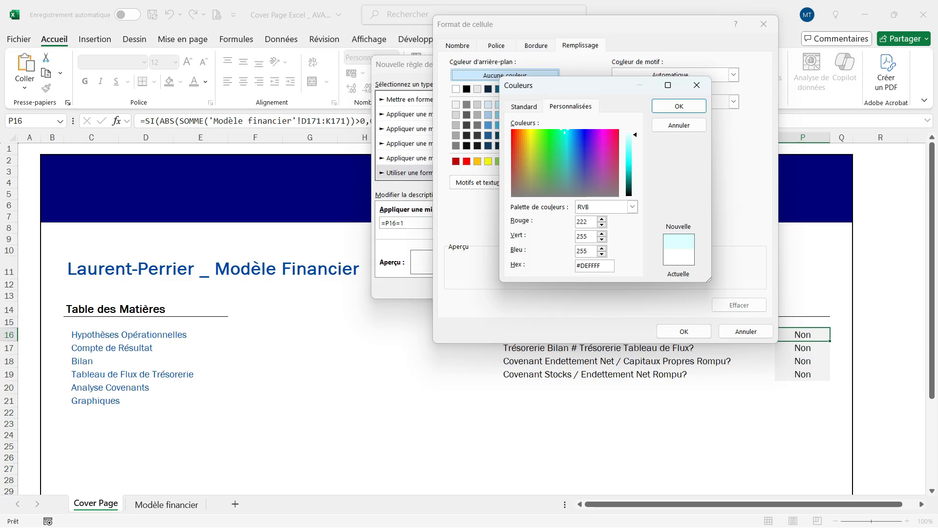
pyautogui.press('Tab')
pyautogui.write('49')
pyautogui.press('Tab')
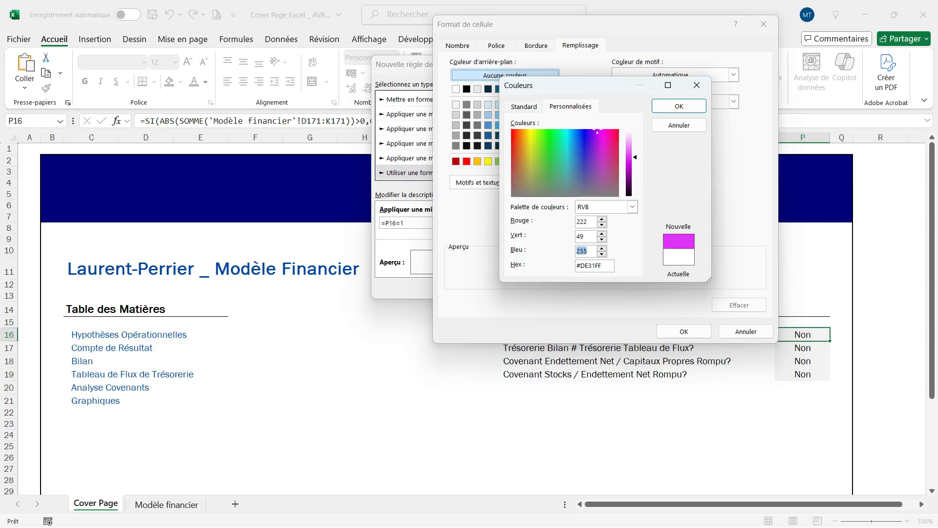
pyautogui.write('99')
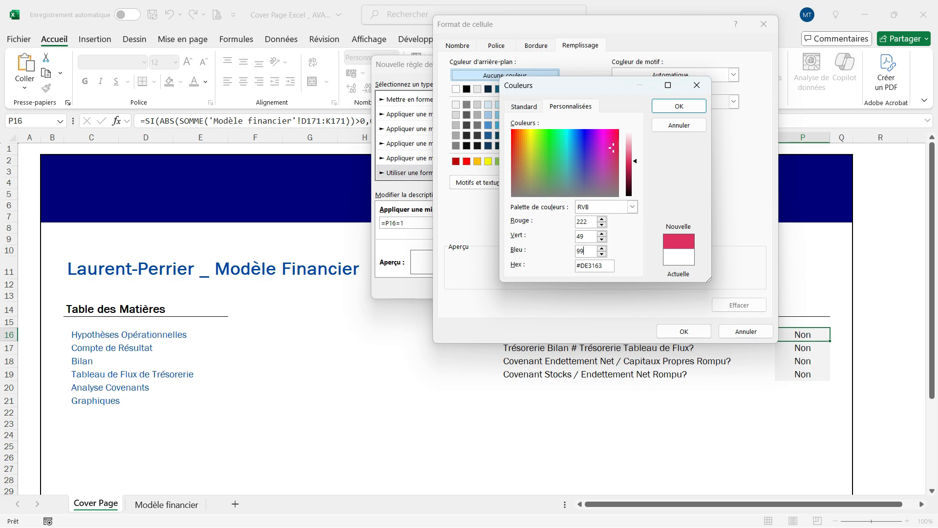
pyautogui.press('Return')
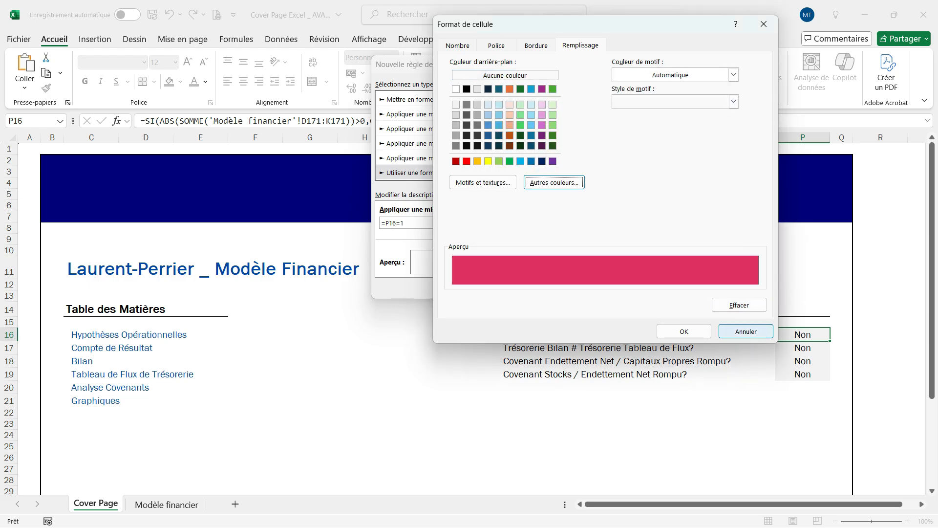
pyautogui.click(684, 331)
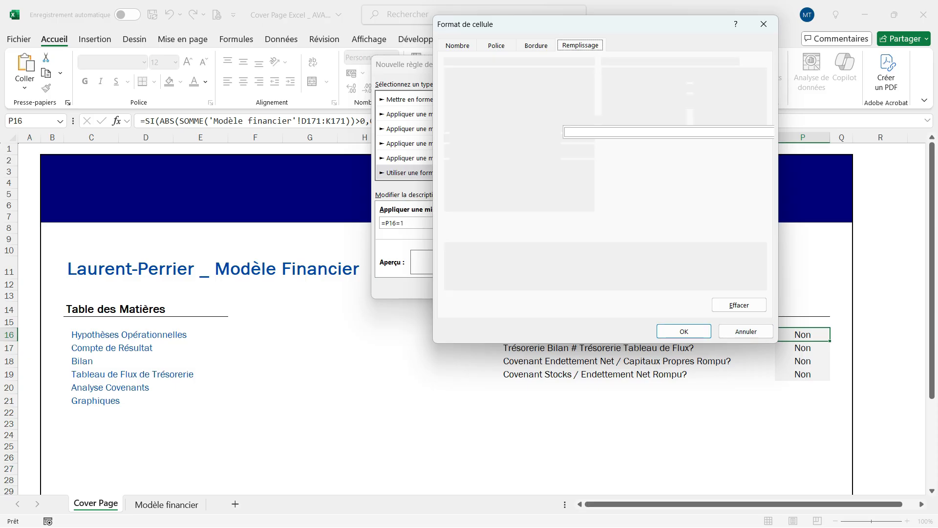
# Set the font colour in the rule's format to white.
pyautogui.click(496, 45)
pyautogui.click(681, 151)
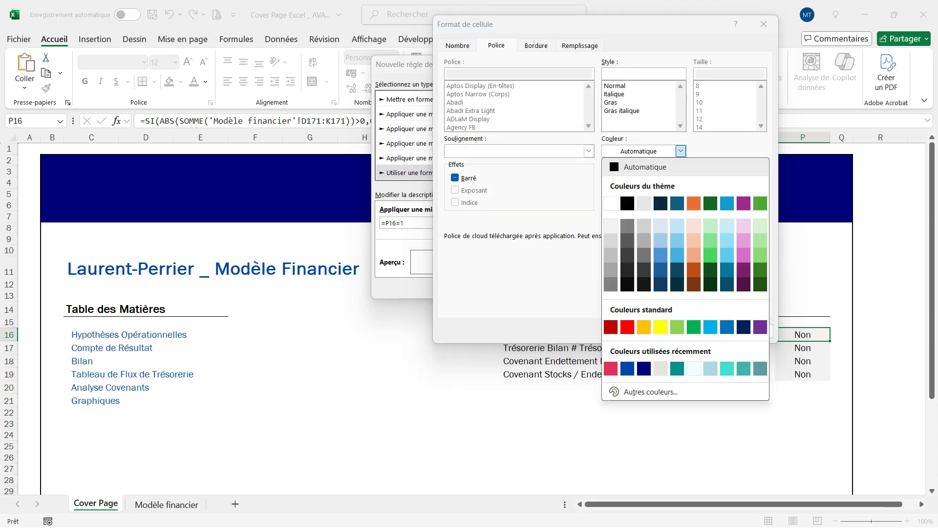
pyautogui.click(610, 203)
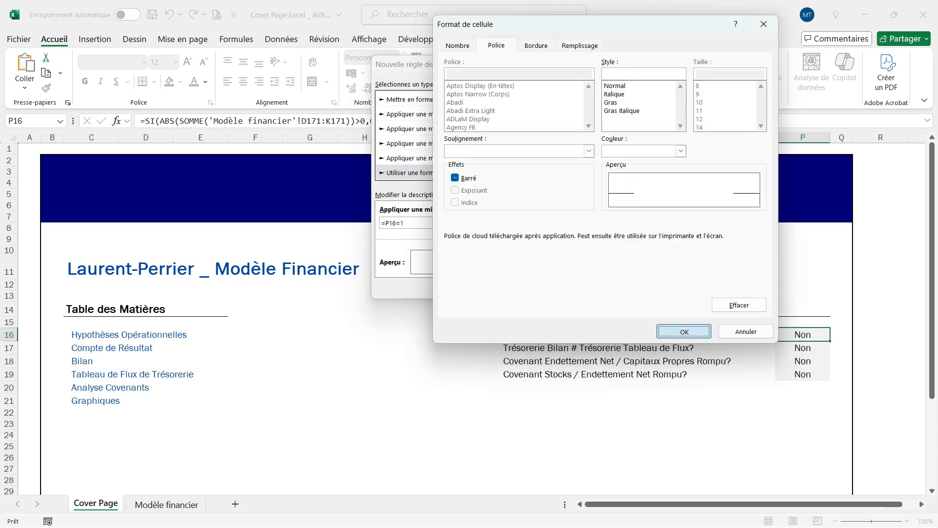
# Confirm the custom format and create the conditional formatting rule on P16.
pyautogui.click(685, 331)
pyautogui.click(655, 287)
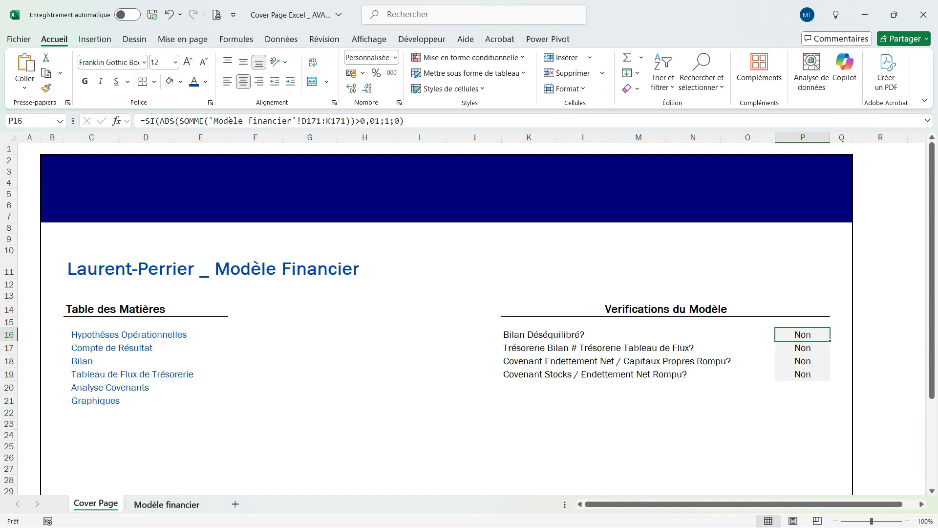
# Test the Bilan Déséquilibré check on the Cover Page by overriding E167 in Modèle financier with 5, and undo the override.
pyautogui.click(167, 505)
pyautogui.scroll(-1, 468, 375)
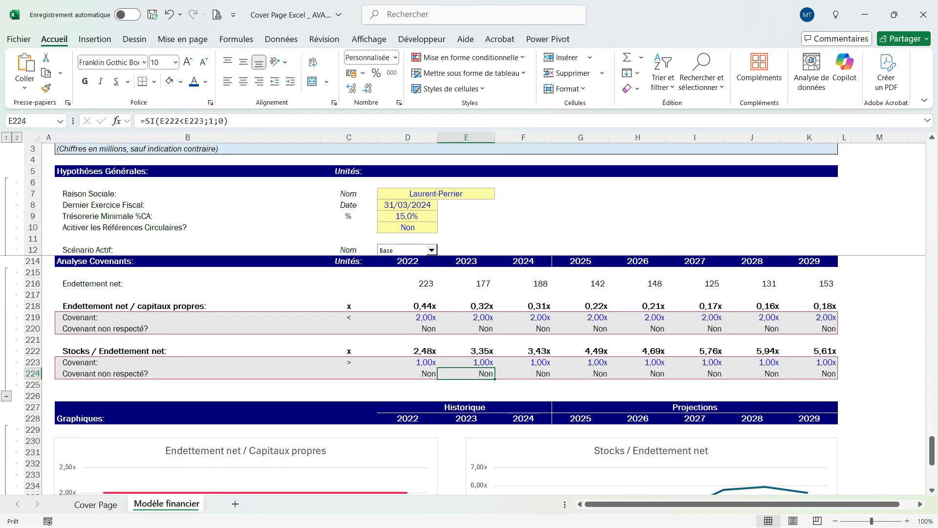
pyautogui.scroll(20, 468, 375)
pyautogui.scroll(-12, 468, 375)
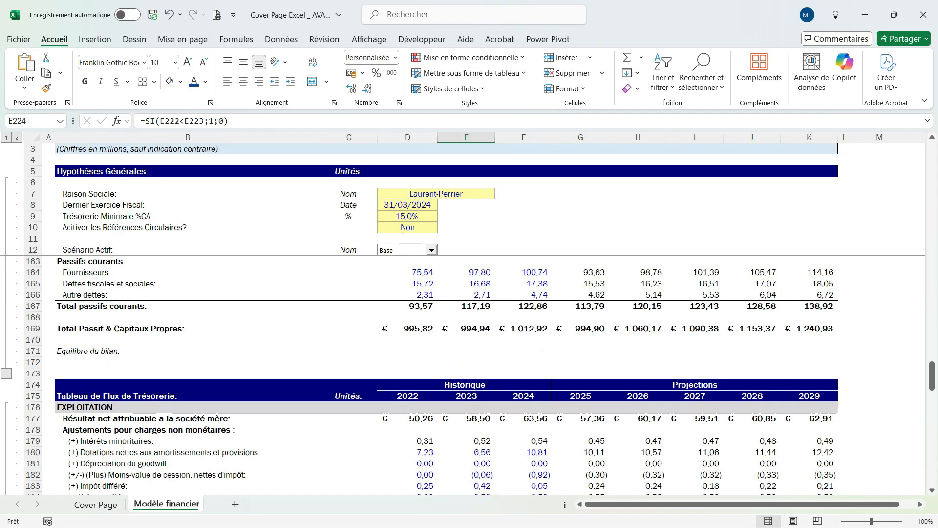
pyautogui.click(466, 307)
pyautogui.write('5')
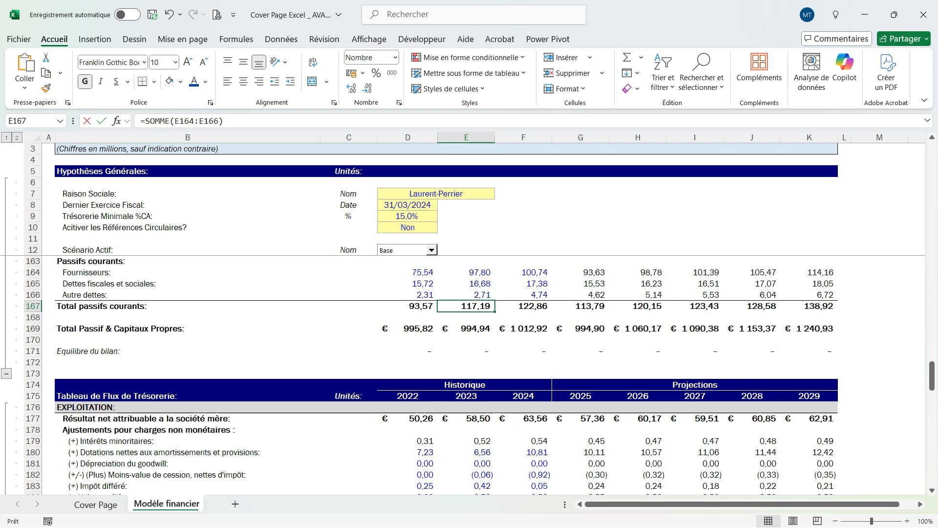
pyautogui.press('Escape')
pyautogui.hotkey('ctrl', 'Return')
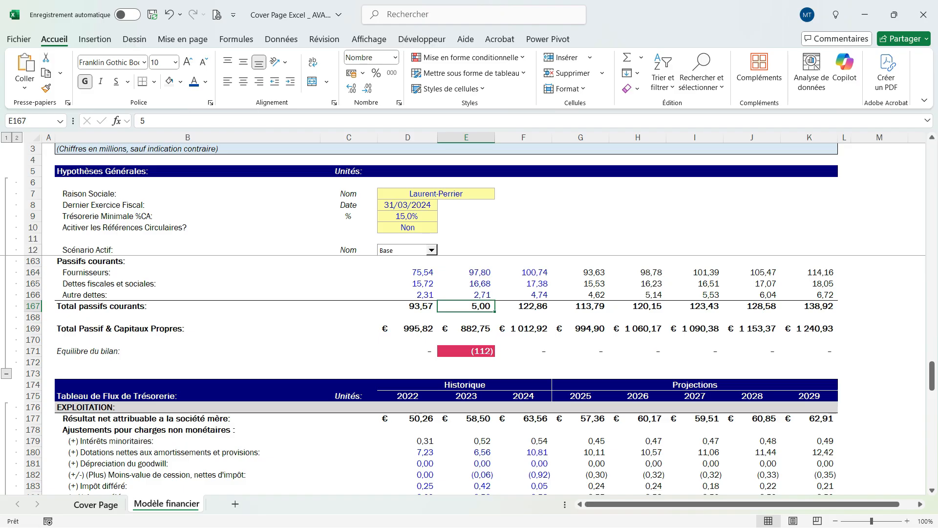
pyautogui.click(95, 505)
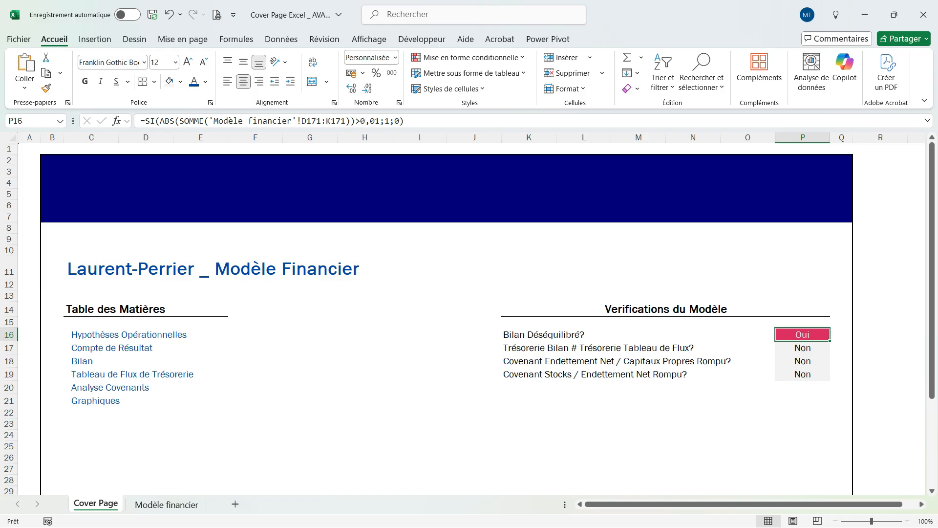
pyautogui.hotkey('ctrl', 'pagedown')
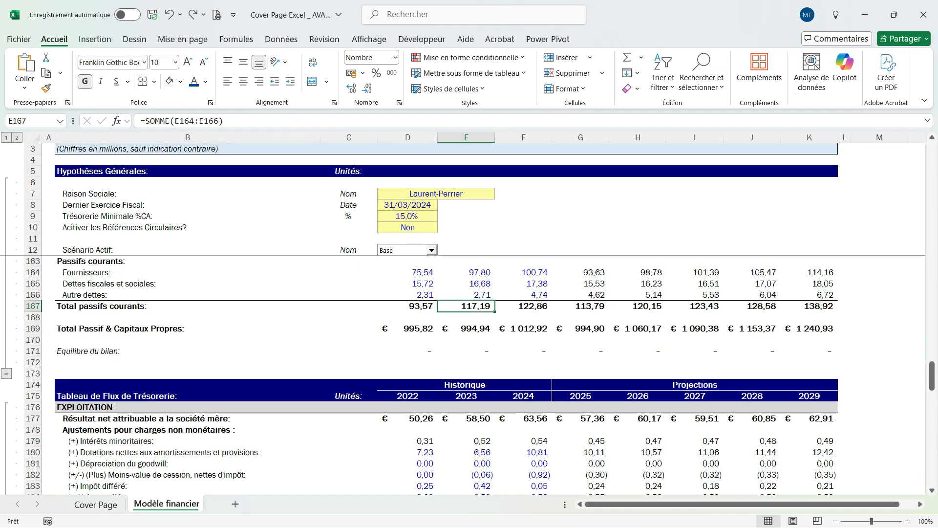
pyautogui.hotkey('ctrl', 'pageup')
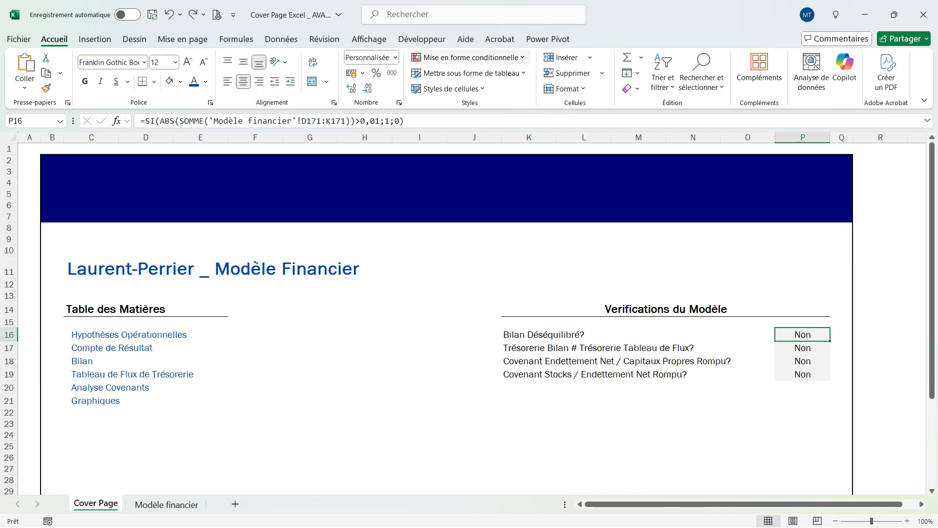
# Extend the range of the =P16=1 conditional formatting rule to $P$16:$P$19.
pyautogui.click(471, 58)
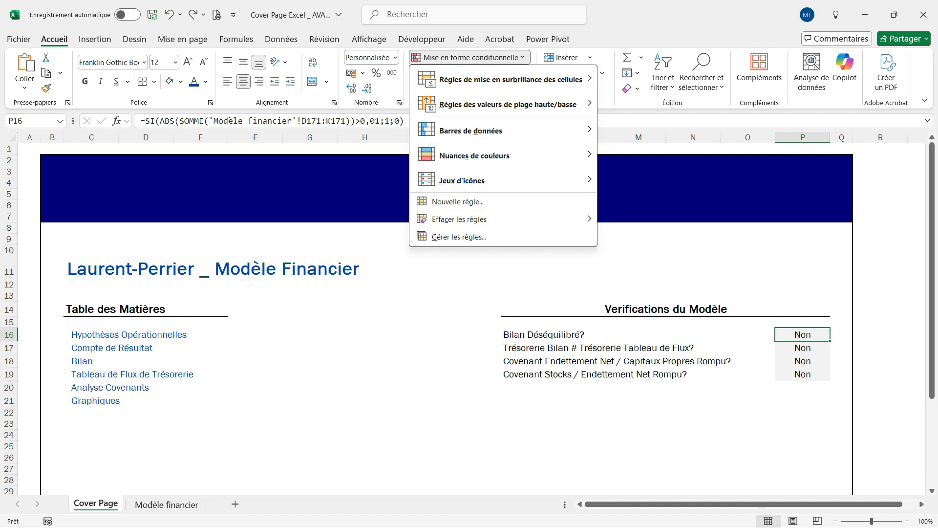
pyautogui.click(458, 237)
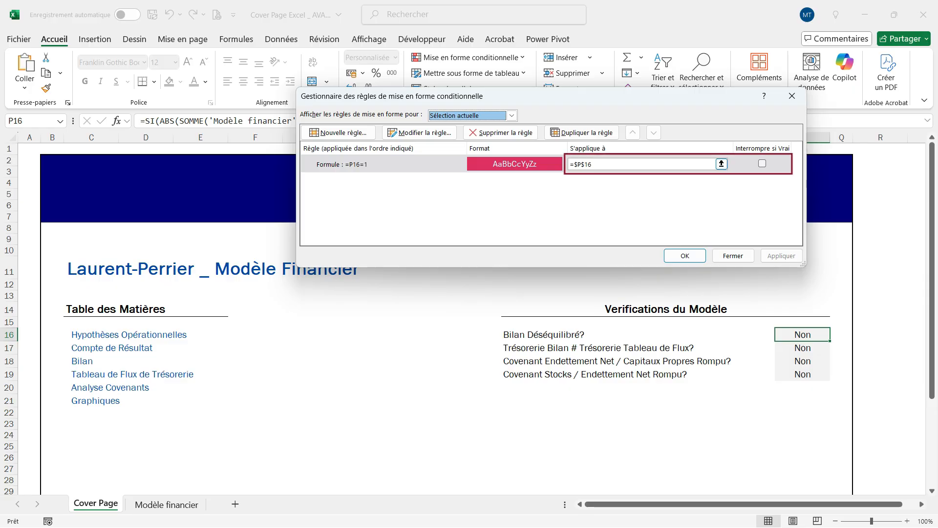
pyautogui.click(721, 163)
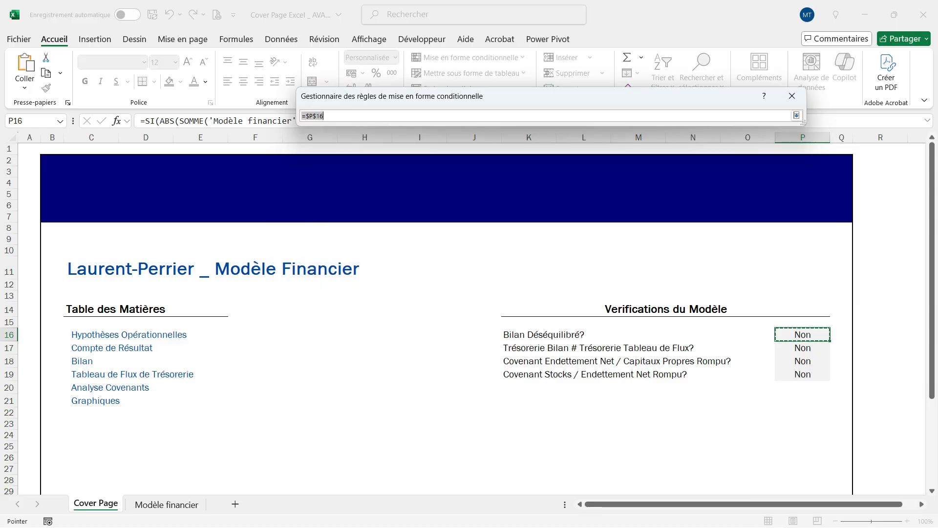
pyautogui.moveTo(802, 334); pyautogui.dragTo(811, 376)
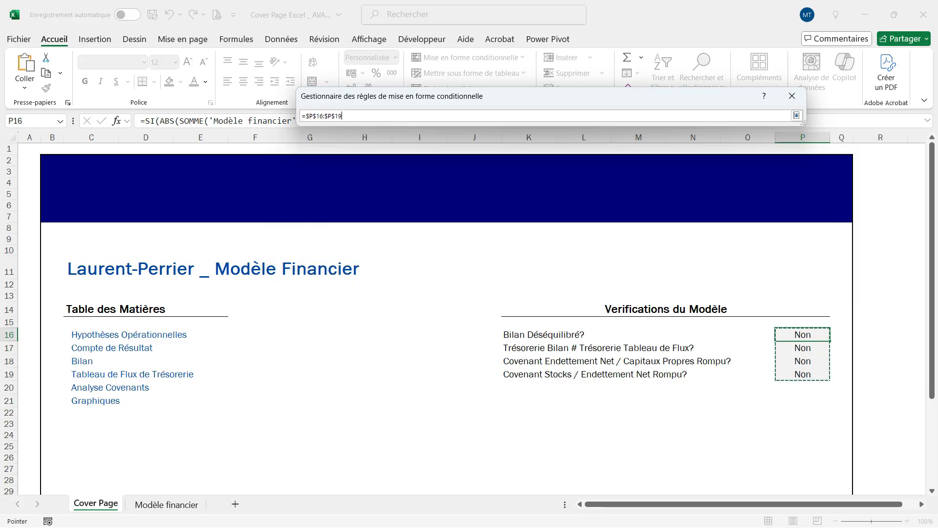
pyautogui.click(796, 115)
pyautogui.click(685, 255)
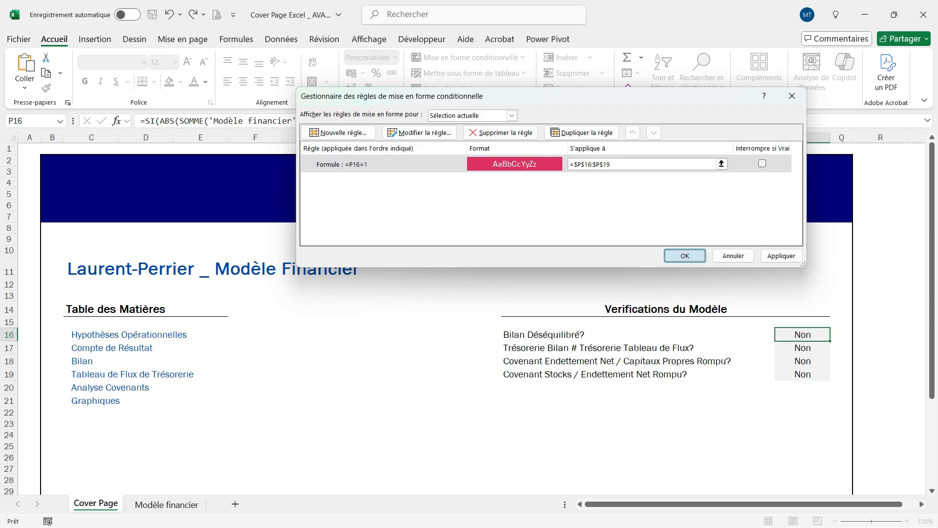
pyautogui.click(584, 375)
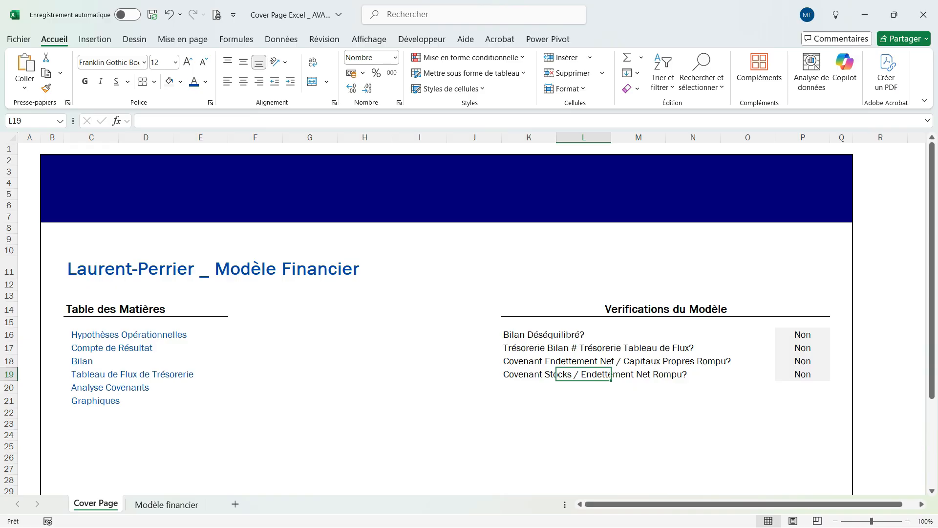
# Test the Covenant Stocks / Endettement Net check in P19 by overriding F222 in Modèle financier with 0,5, and undo the override.
pyautogui.click(802, 374)
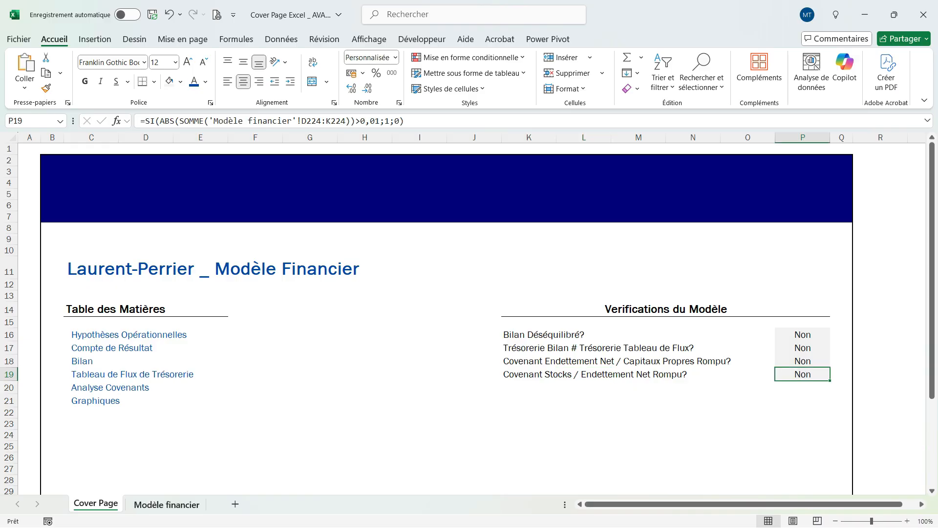
pyautogui.click(167, 504)
pyautogui.scroll(-18, 468, 375)
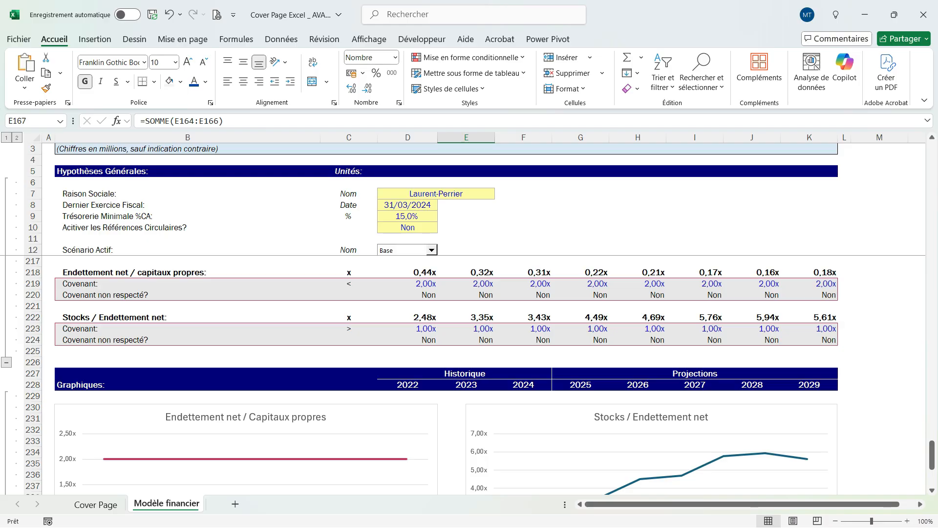
pyautogui.click(523, 317)
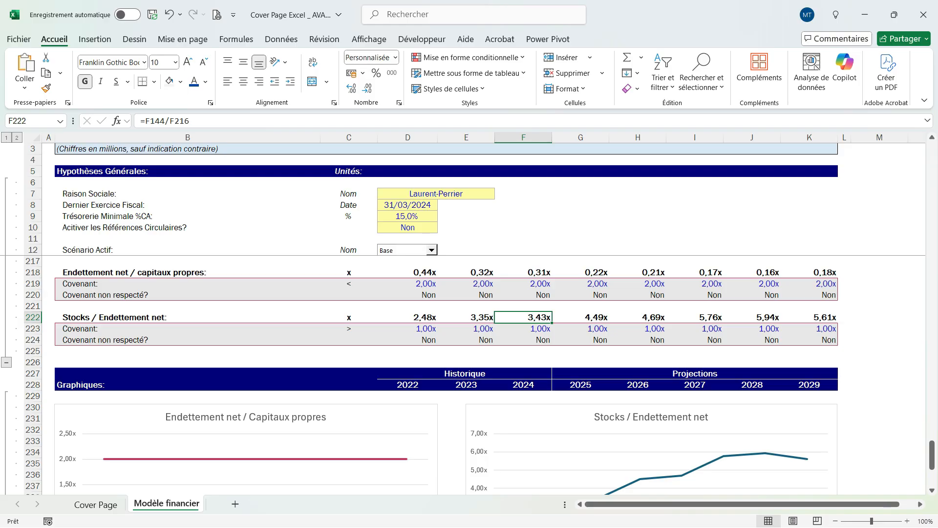
pyautogui.write('0,5')
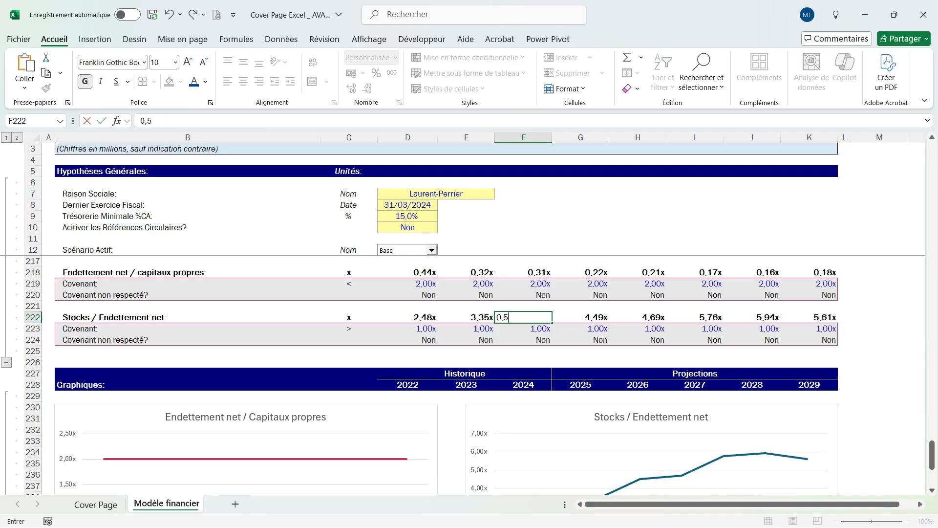
pyautogui.hotkey('ctrl', 'Return')
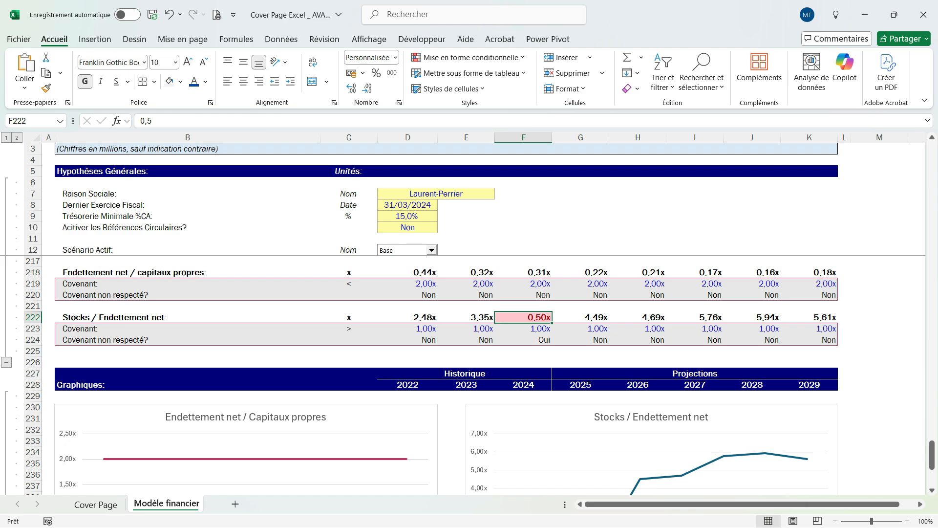
pyautogui.hotkey('ctrl', 'pageup')
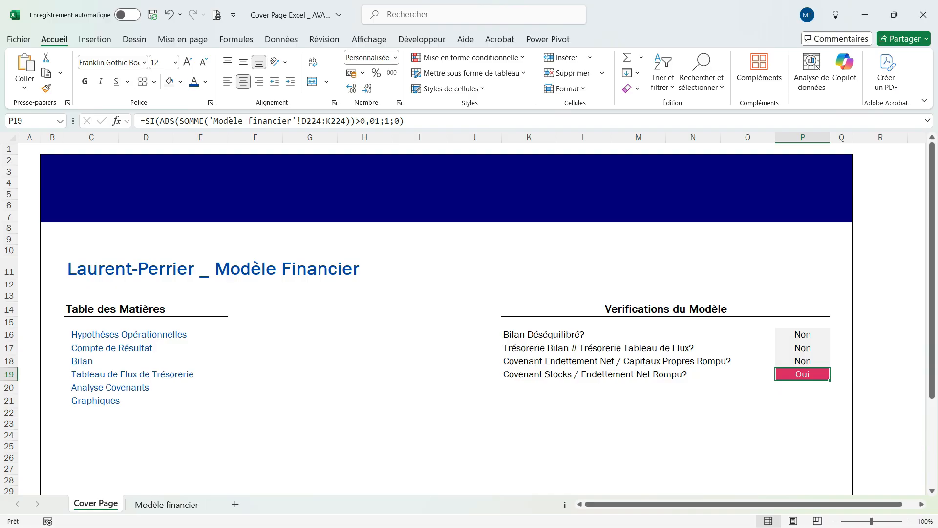
pyautogui.click(802, 388)
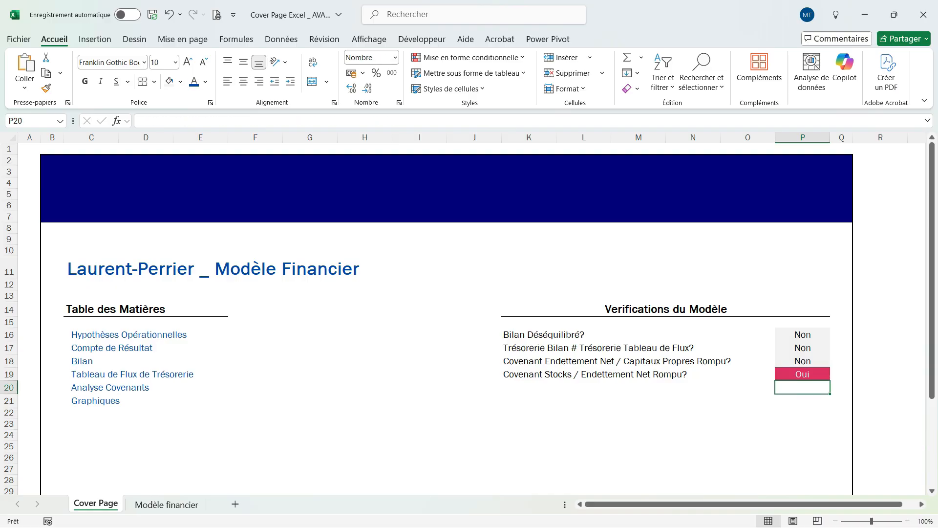
pyautogui.hotkey('ctrl', 'z')
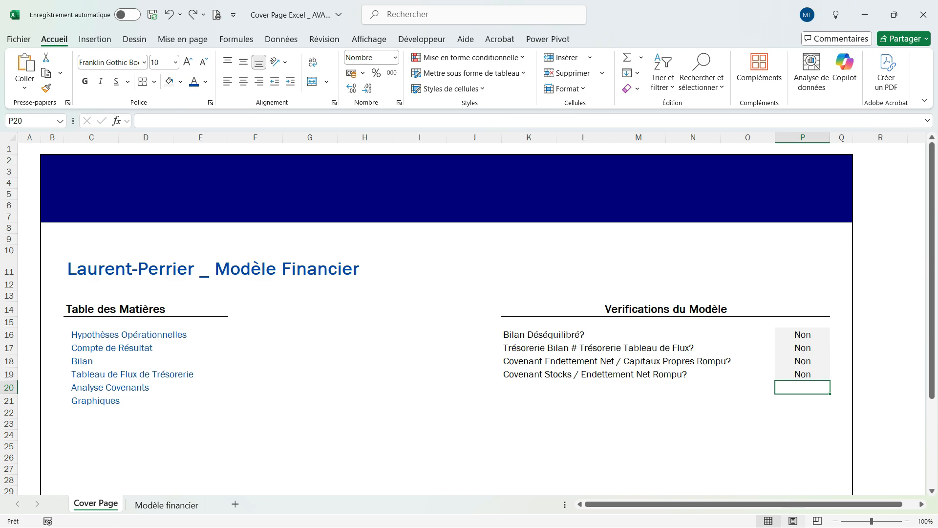
# Link the Hypothèses Opérationnelles entry in C16:D16 to cell A15 of the Modèle financier sheet.
pyautogui.click(92, 335)
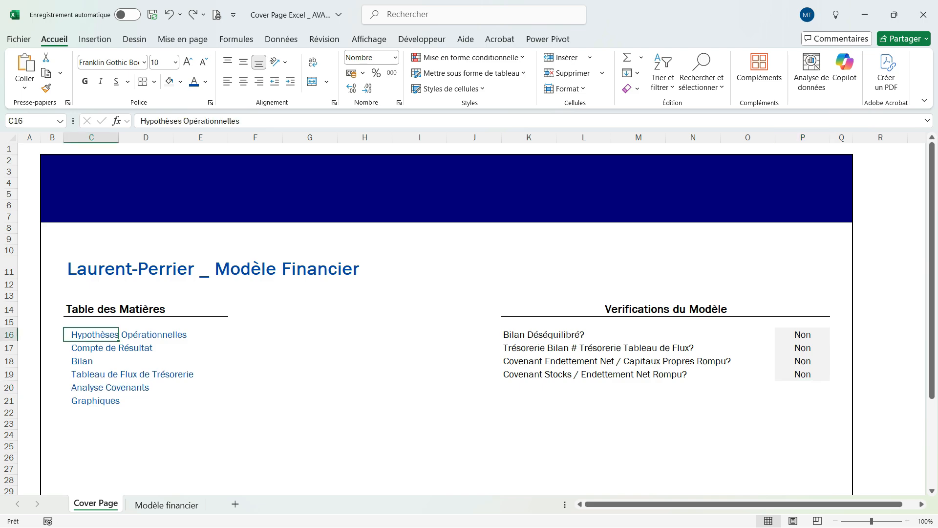
pyautogui.moveTo(92, 334); pyautogui.dragTo(145, 334)
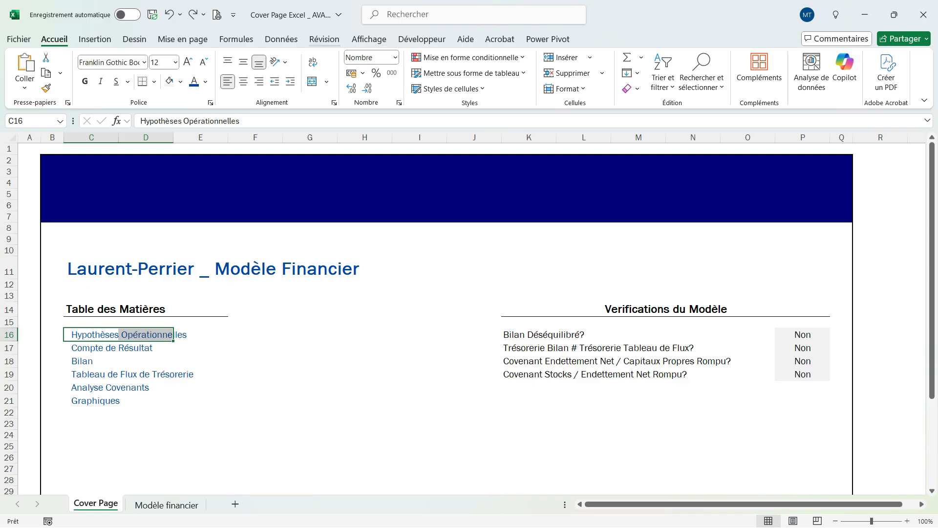
pyautogui.click(95, 39)
pyautogui.click(720, 66)
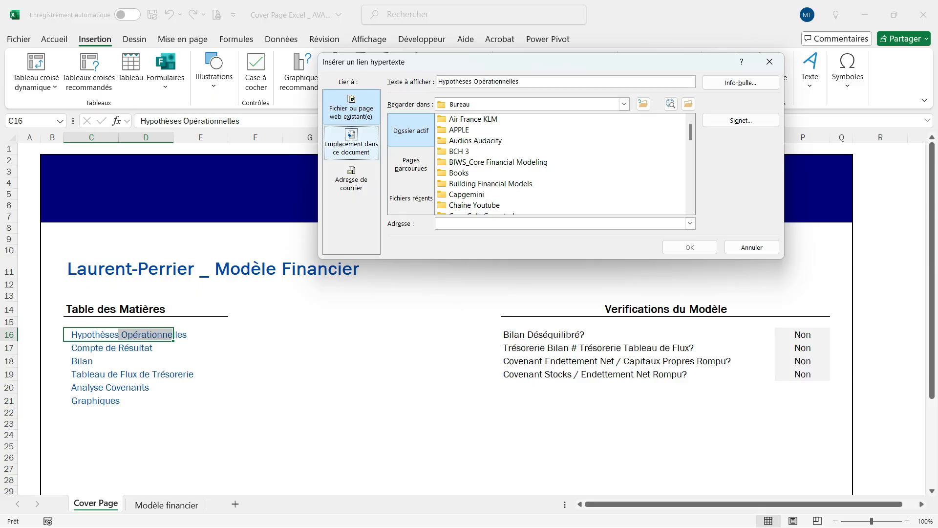
pyautogui.click(352, 143)
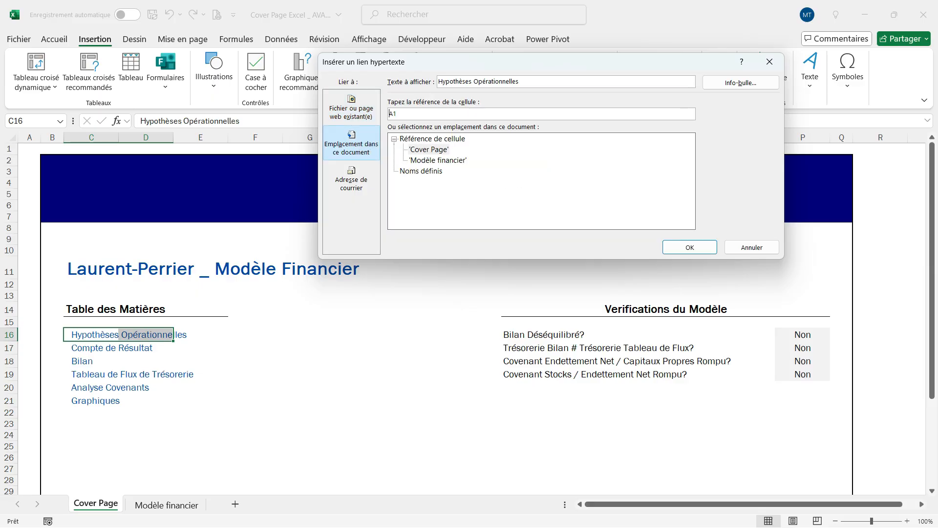
pyautogui.click(438, 161)
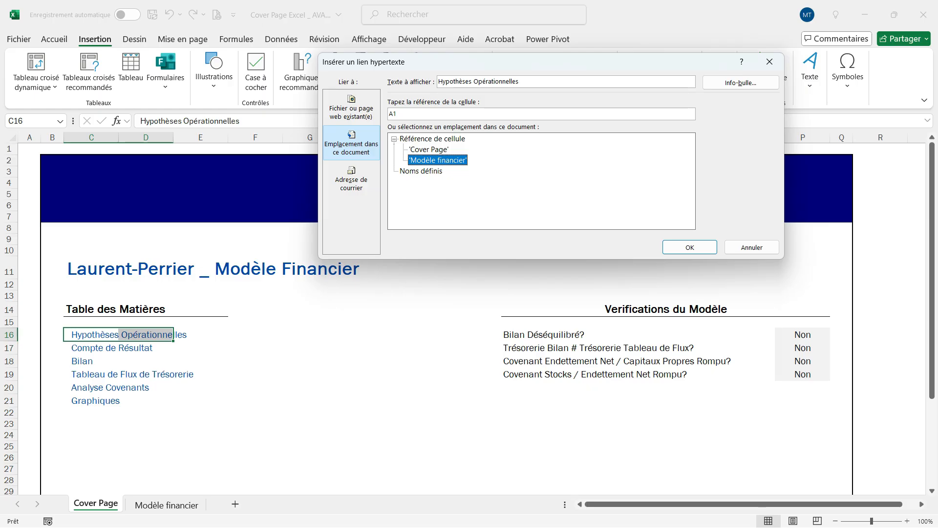
pyautogui.click(407, 113)
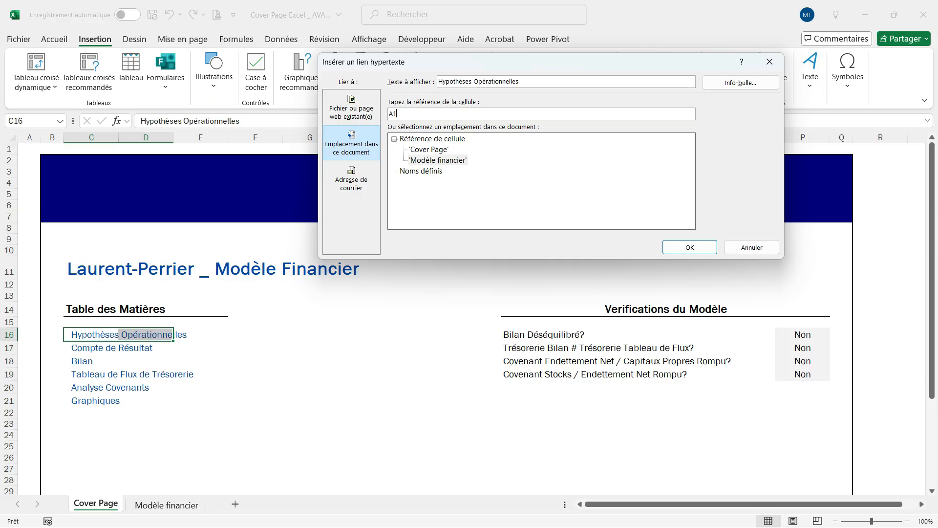
pyautogui.write('3')
pyautogui.click(690, 247)
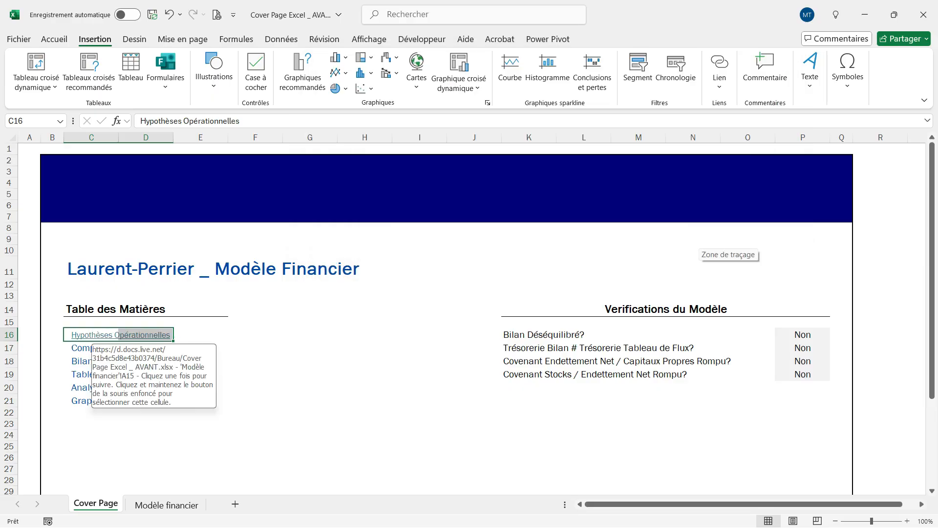
# Follow the Hypothèses Opérationnelles link and check the section it leads to in Modèle financier.
pyautogui.click(120, 336)
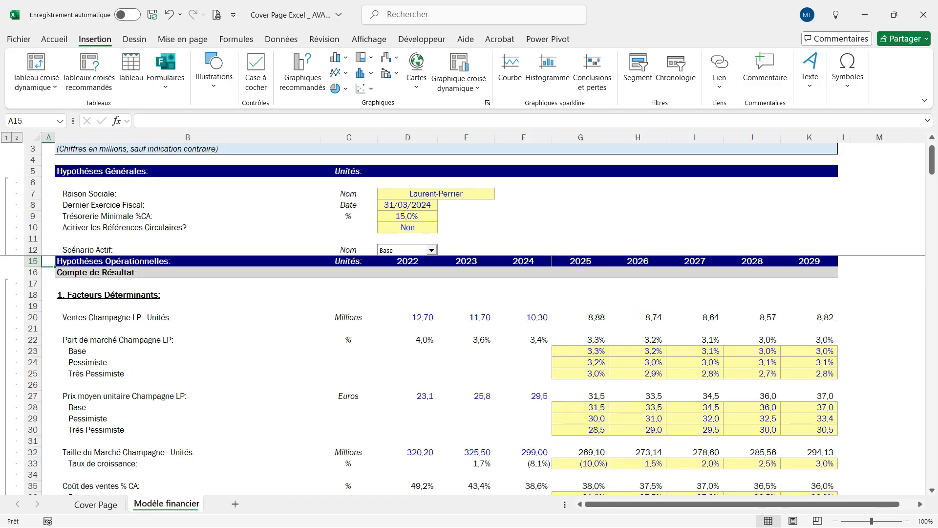
pyautogui.moveTo(186, 261); pyautogui.dragTo(526, 453)
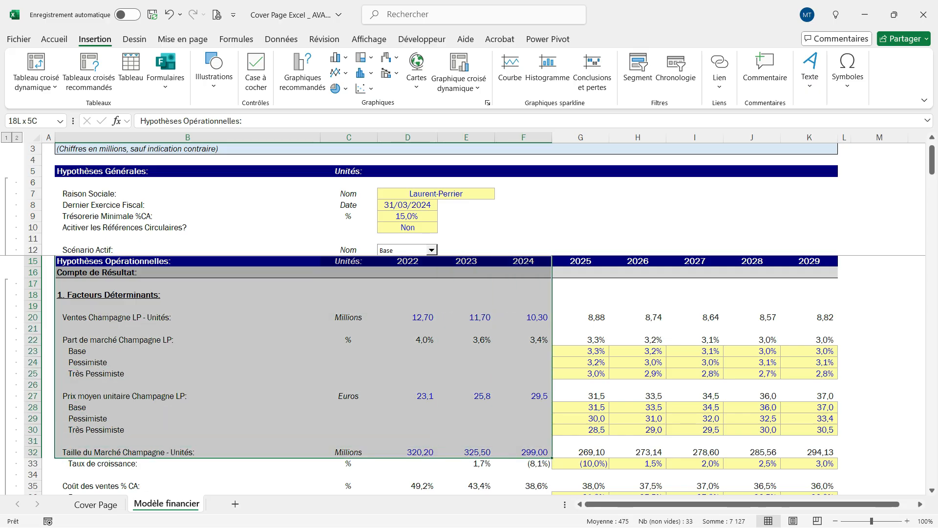
pyautogui.click(348, 384)
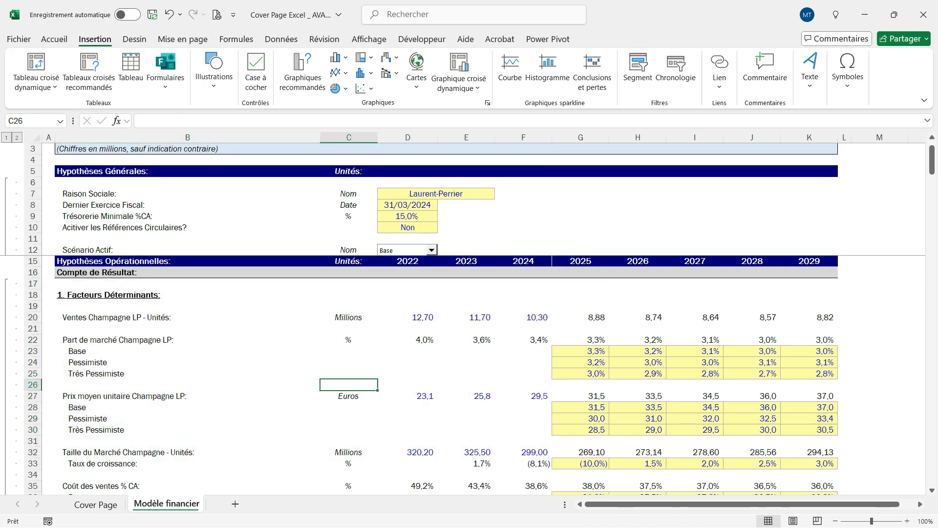
pyautogui.scroll(-9, 105, 412)
# Link the Compte de Résultat entry in C17:D17 of the Cover Page to cell A108 of the Modèle financier sheet.
pyautogui.click(96, 504)
pyautogui.moveTo(117, 348); pyautogui.dragTo(147, 348)
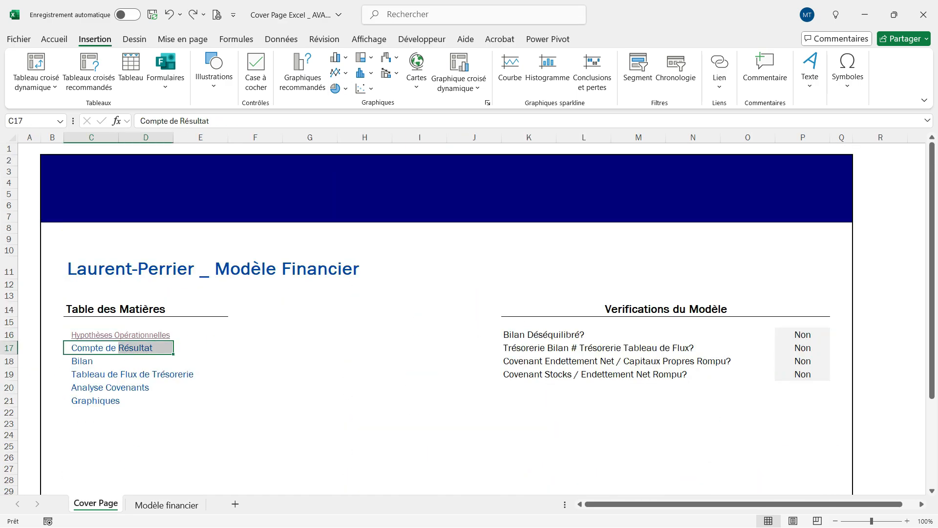
pyautogui.click(720, 66)
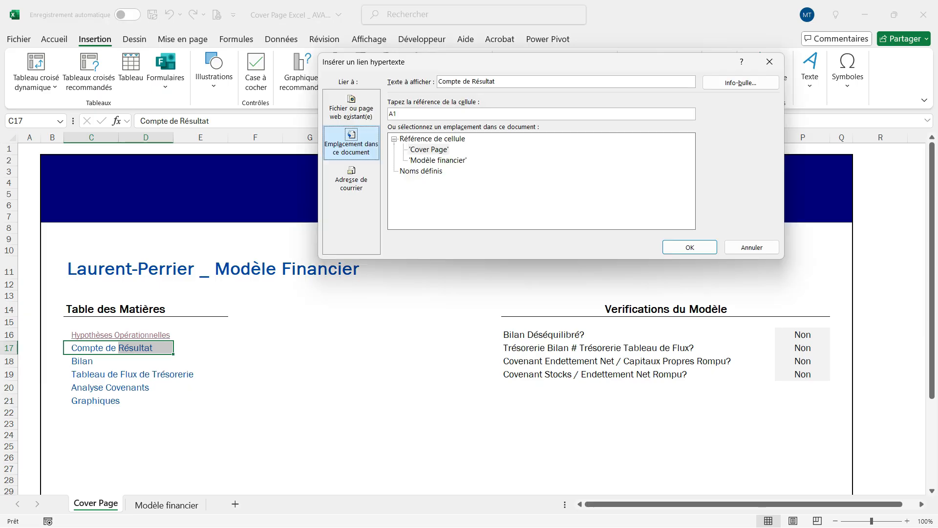
pyautogui.click(438, 161)
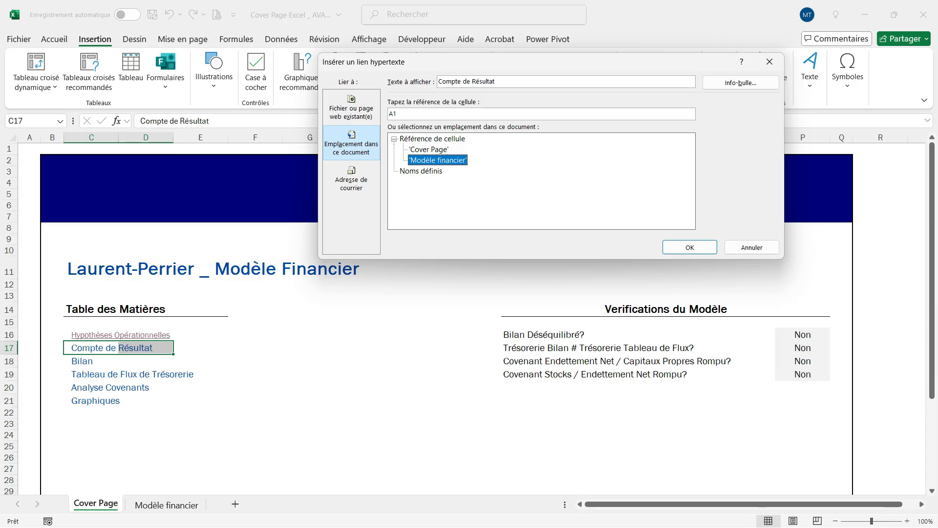
pyautogui.click(398, 114)
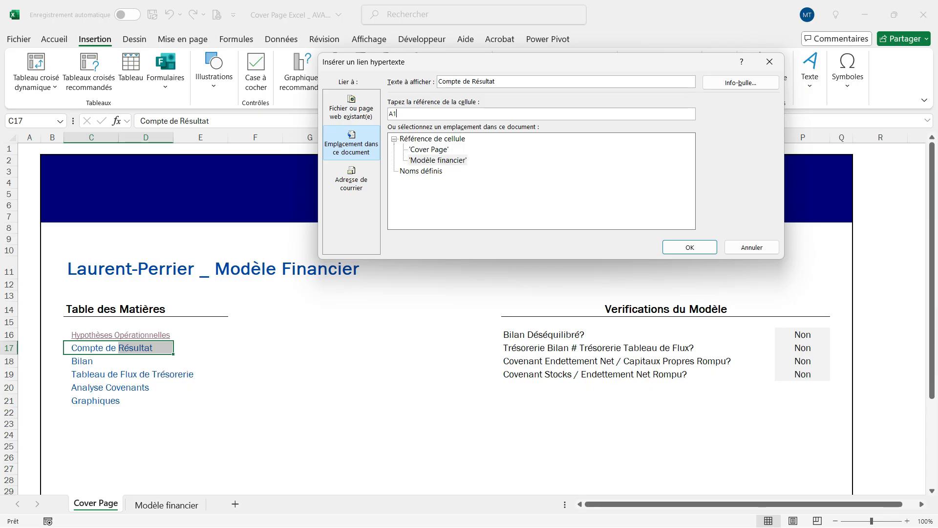
pyautogui.write('06')
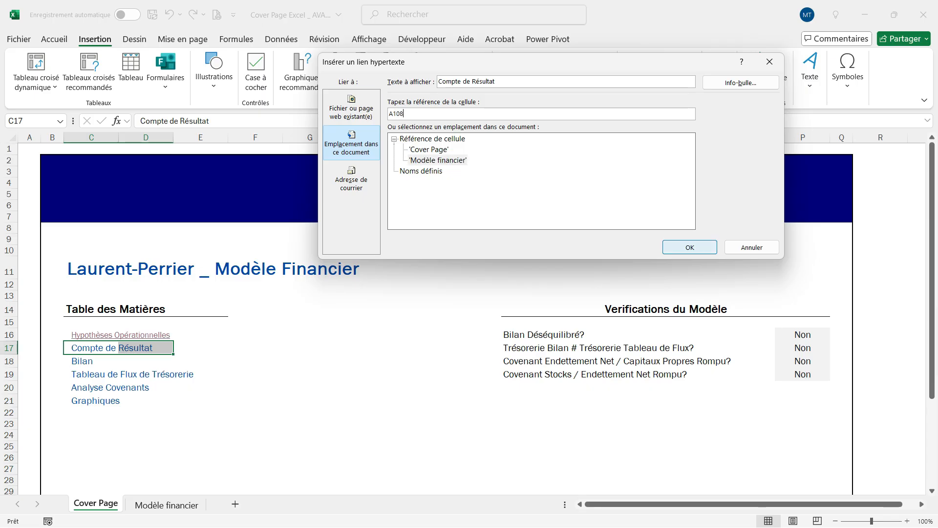
pyautogui.click(690, 247)
# Link the Bilan entry in C18 to cell A135 of the Modèle financier sheet.
pyautogui.click(91, 361)
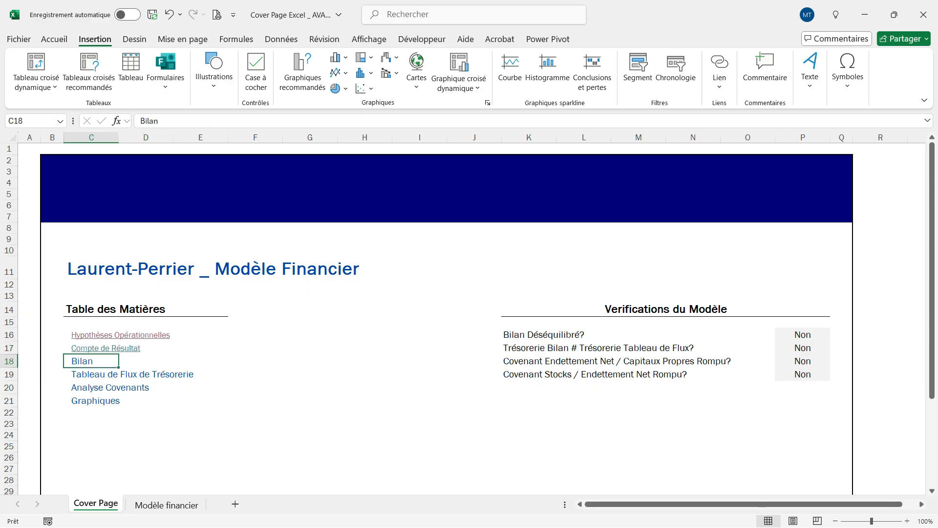
pyautogui.click(719, 71)
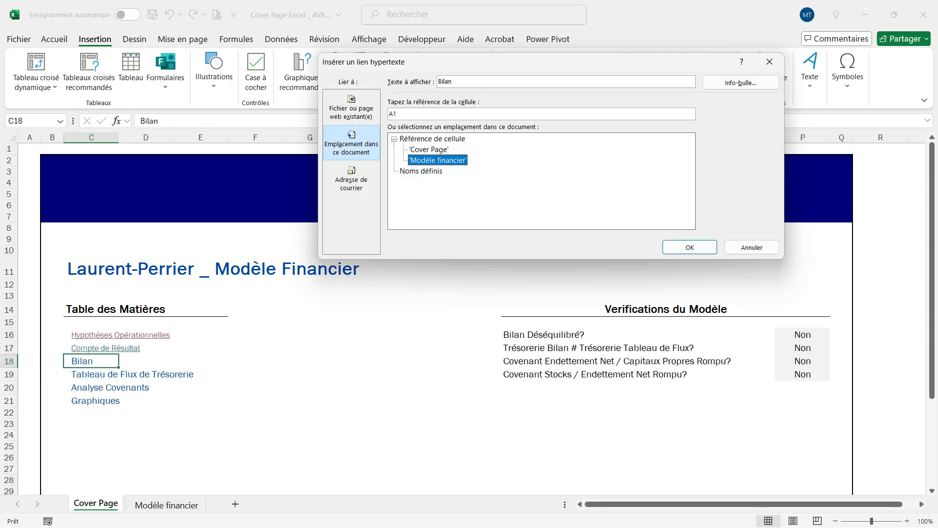
pyautogui.click(397, 113)
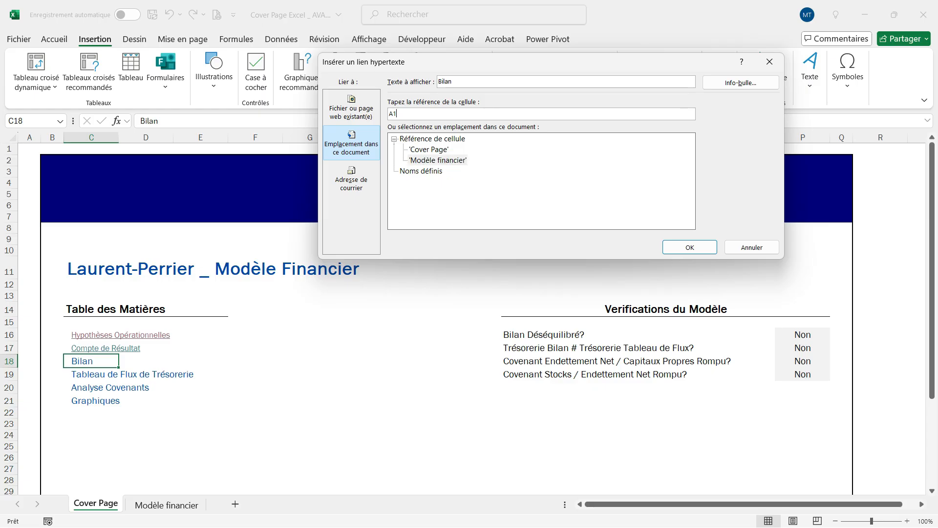
pyautogui.write('35')
pyautogui.click(690, 248)
# Link the Tableau de Flux de Trésorerie entry in C19:D19 to cell A175 of the Modèle financier sheet.
pyautogui.moveTo(100, 375); pyautogui.dragTo(133, 375)
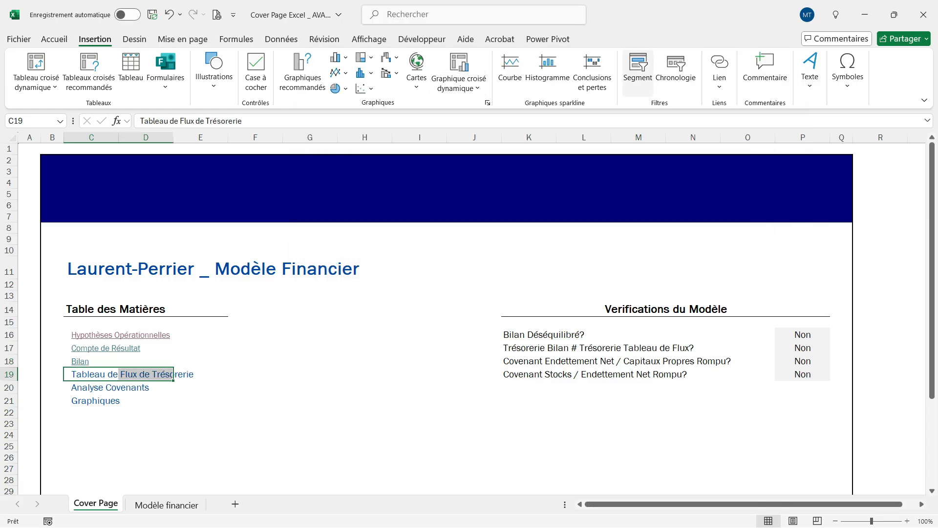
pyautogui.click(719, 71)
pyautogui.click(398, 114)
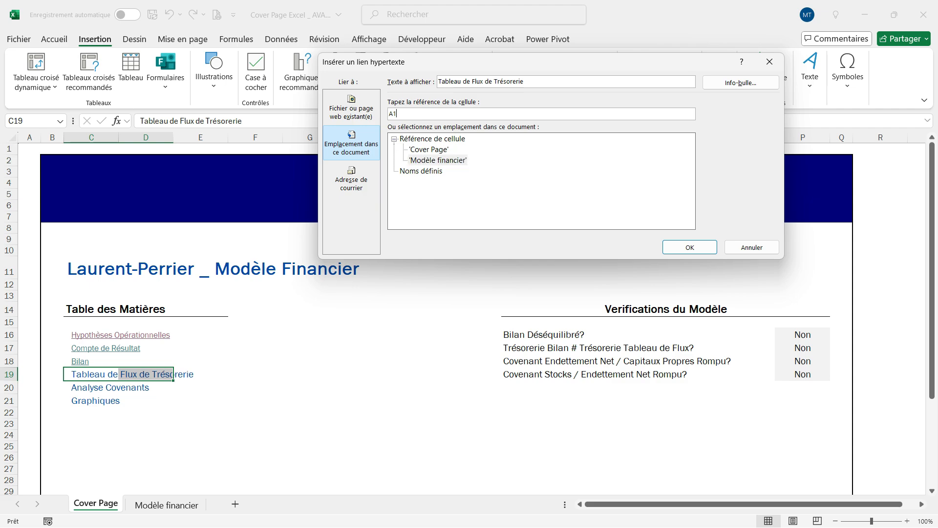
pyautogui.press('Return')
# Link the Analyse Covenants entry in C20:D20 to cell A214 of the Modèle financier sheet.
pyautogui.moveTo(100, 388); pyautogui.dragTo(133, 388)
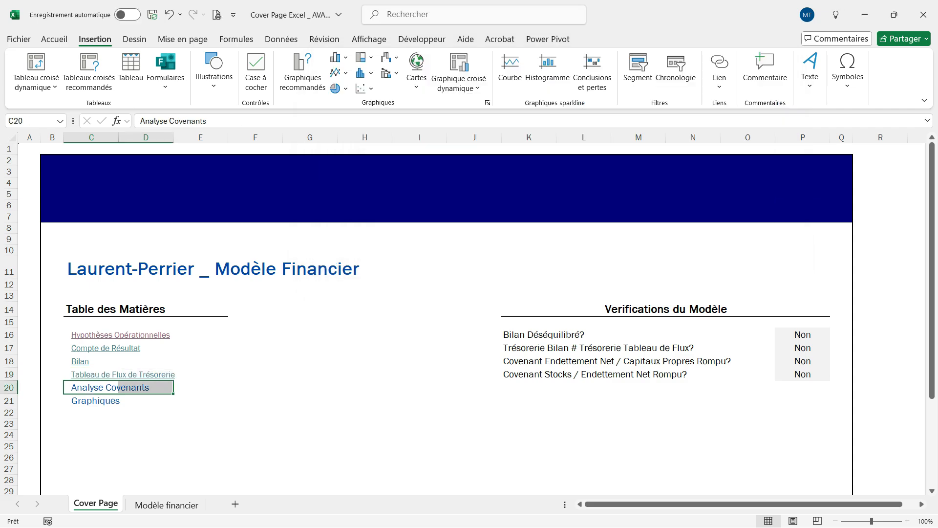
pyautogui.hotkey('ctrl', 'k')
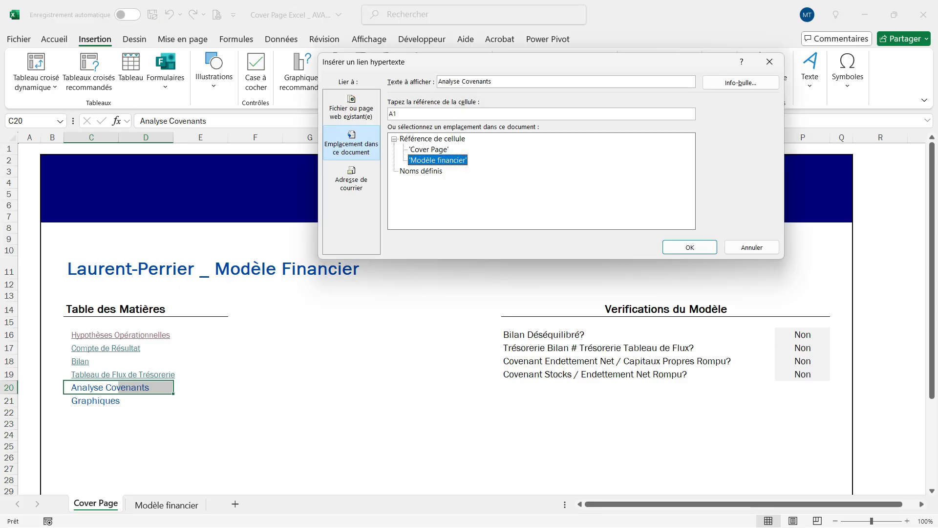
pyautogui.click(398, 114)
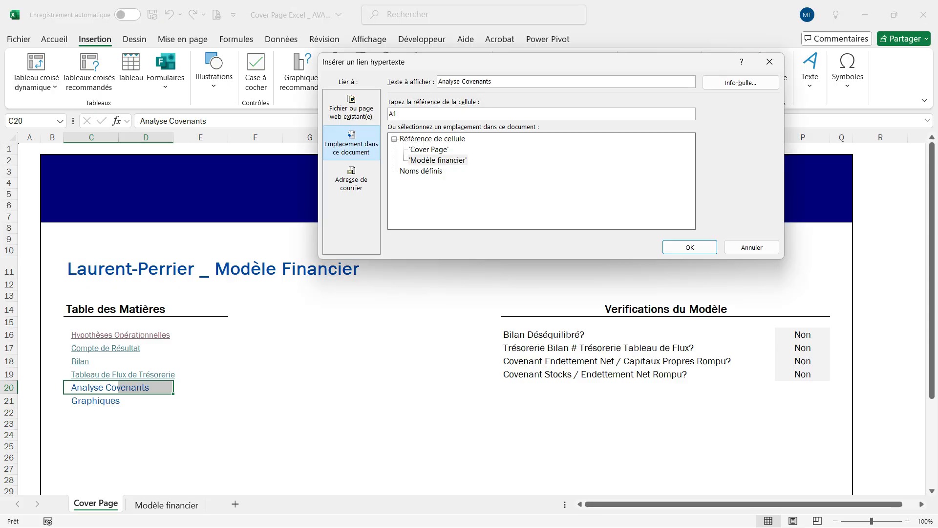
pyautogui.press('Return')
# Copy the Graphiques cell C21 and paste only its formats onto the linked table of contents entries in C16:C20.
pyautogui.click(92, 399)
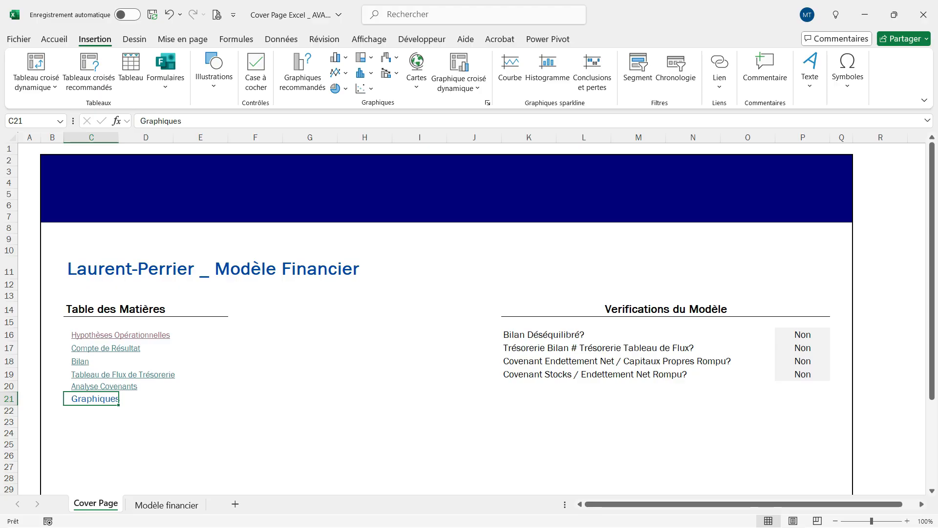
pyautogui.hotkey('ctrl', 'c')
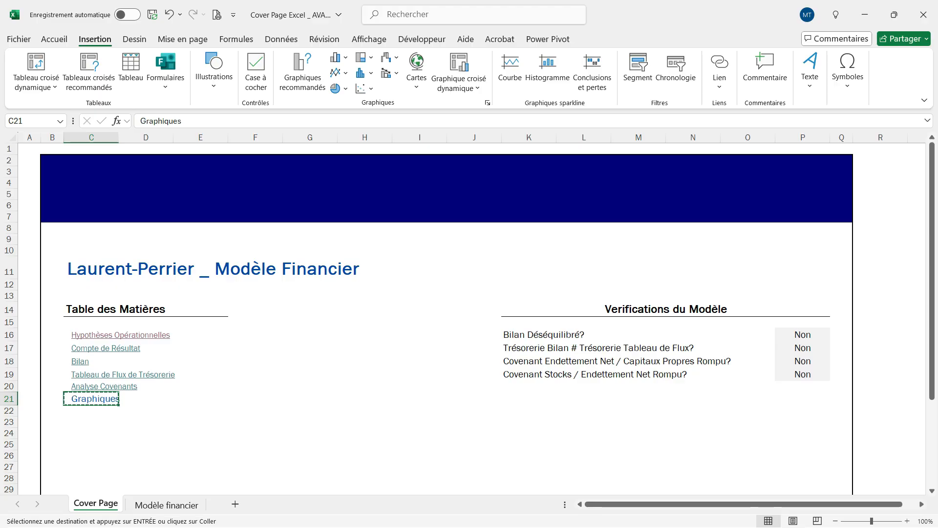
pyautogui.moveTo(93, 386); pyautogui.dragTo(93, 335)
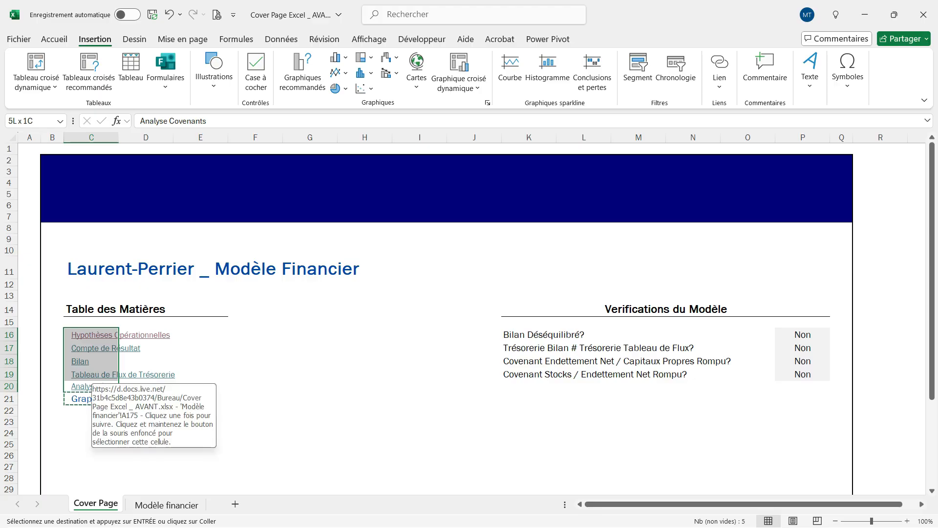
pyautogui.press('alt')
pyautogui.press('l')
pyautogui.press('v')
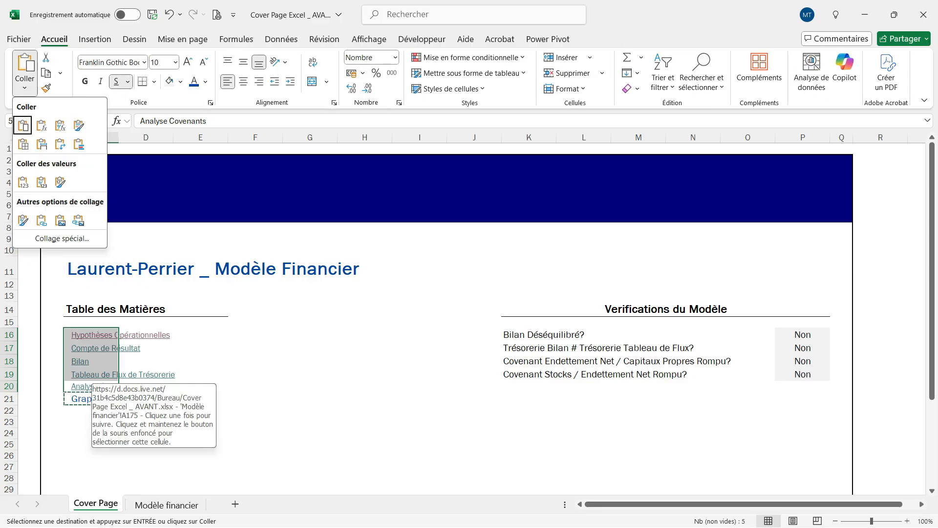
pyautogui.press('s')
pyautogui.press('f')
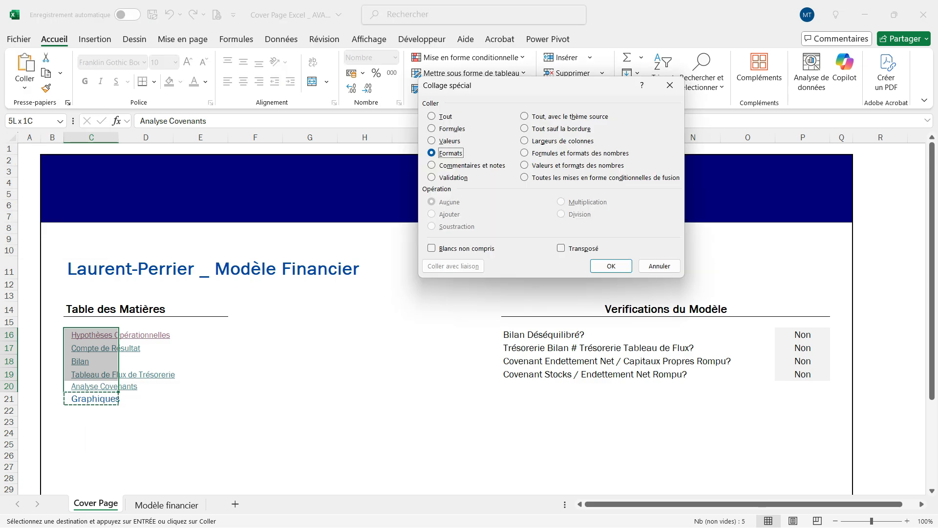
pyautogui.press('Return')
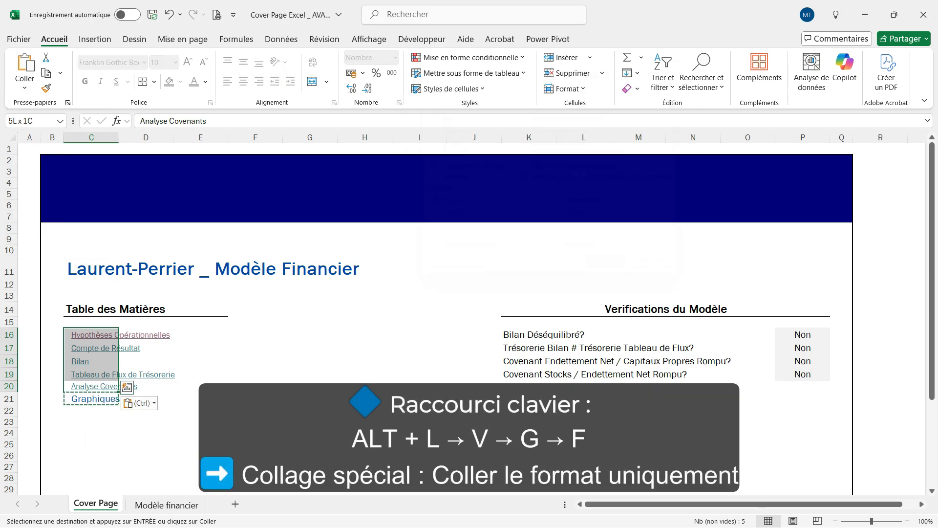
pyautogui.press('Escape')
# Link the Graphiques entry in C21 to cell A228 of the Modèle financier sheet.
pyautogui.press('Down')
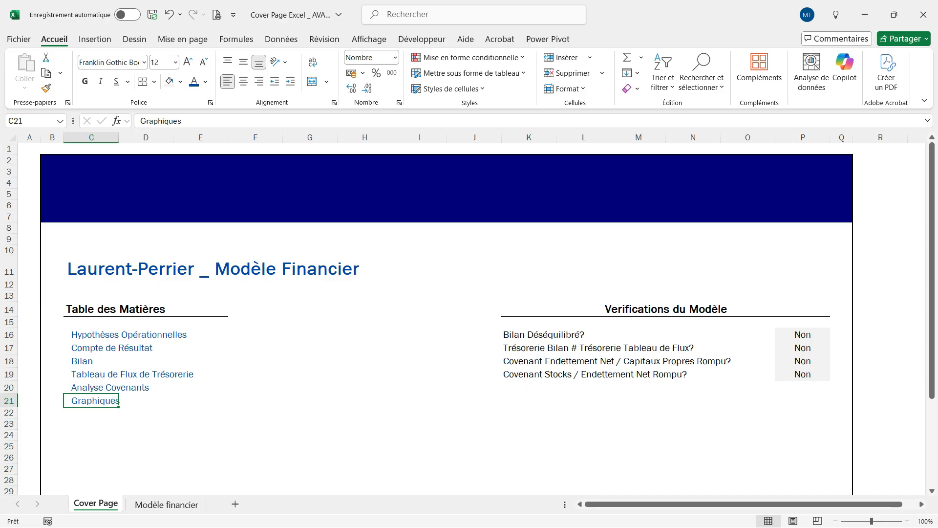
pyautogui.click(95, 39)
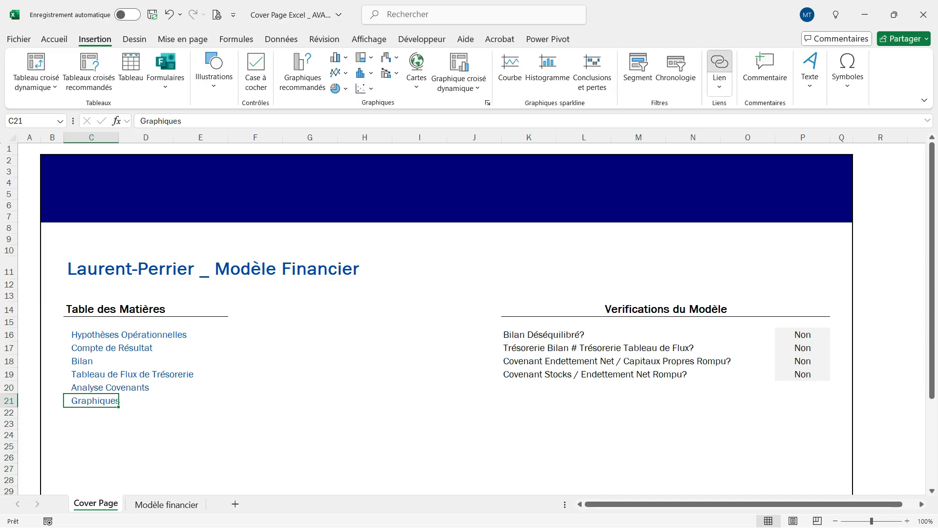
pyautogui.click(719, 71)
pyautogui.click(438, 161)
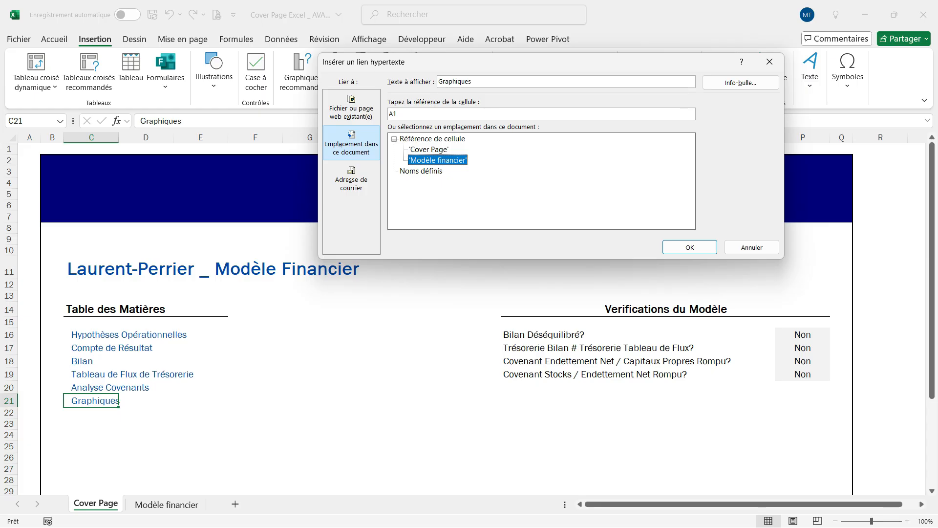
pyautogui.click(397, 114)
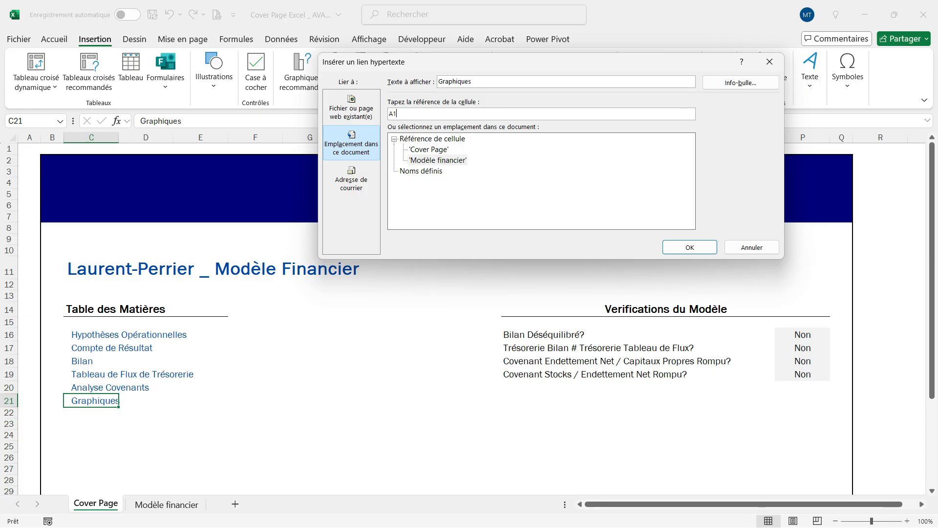
pyautogui.press('BackSpace')
pyautogui.write('228')
pyautogui.click(687, 247)
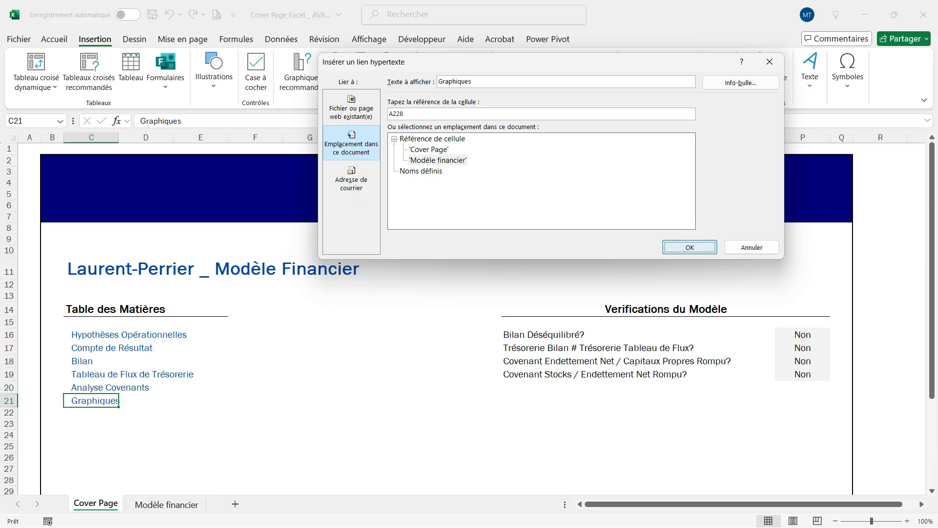
# Copy the formatting of the Analyse Covenants cell C20 onto the linked Graphiques entry in C21.
pyautogui.press('Up')
pyautogui.hotkey('ctrl', 'c')
pyautogui.press('Down')
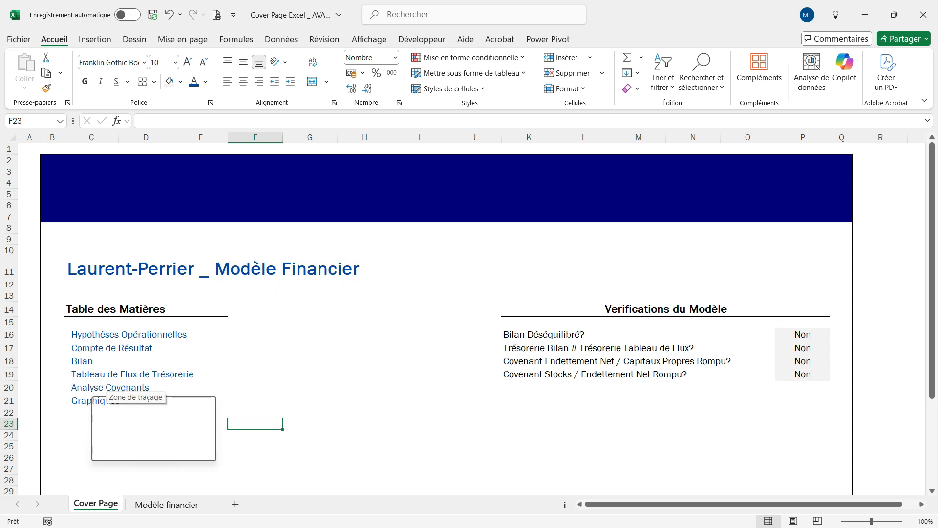
# Follow the Analyse Covenants and Compte de Résultat links to check the sections they lead to, returning to the Cover Page after each.
pyautogui.click(99, 387)
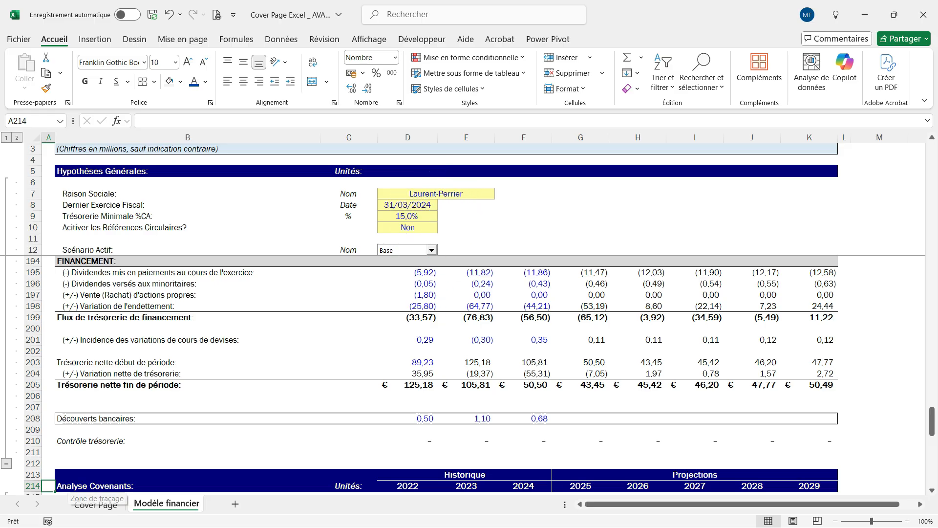
pyautogui.scroll(-7, 117, 484)
pyautogui.hotkey('ctrl', 'pageup')
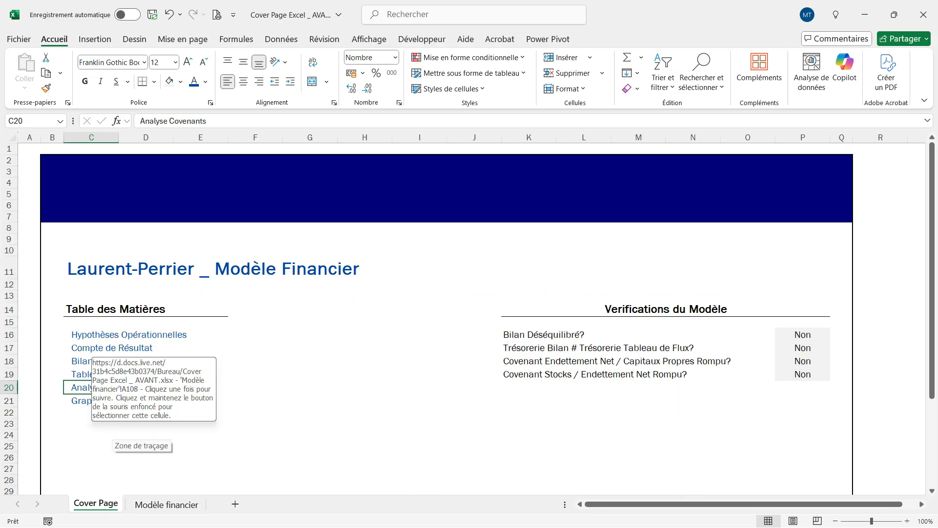
pyautogui.click(93, 348)
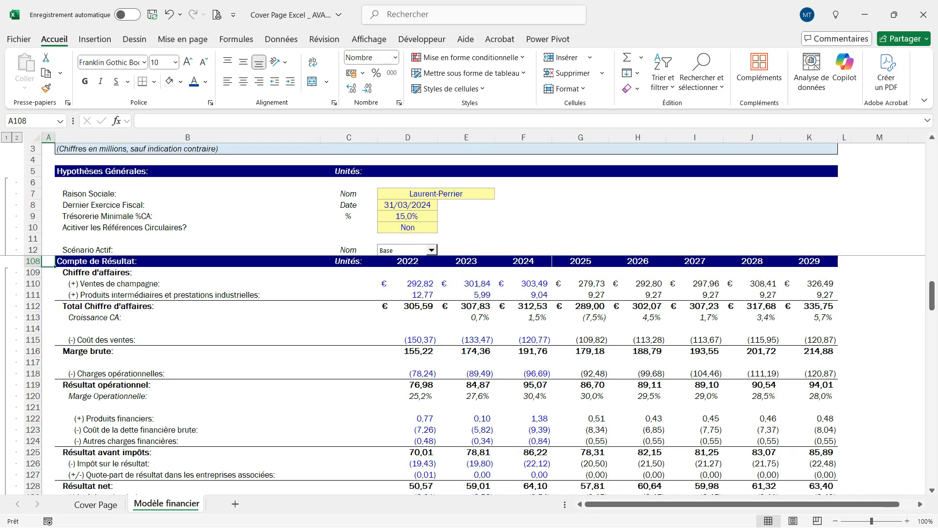
pyautogui.hotkey('ctrl', 'pageup')
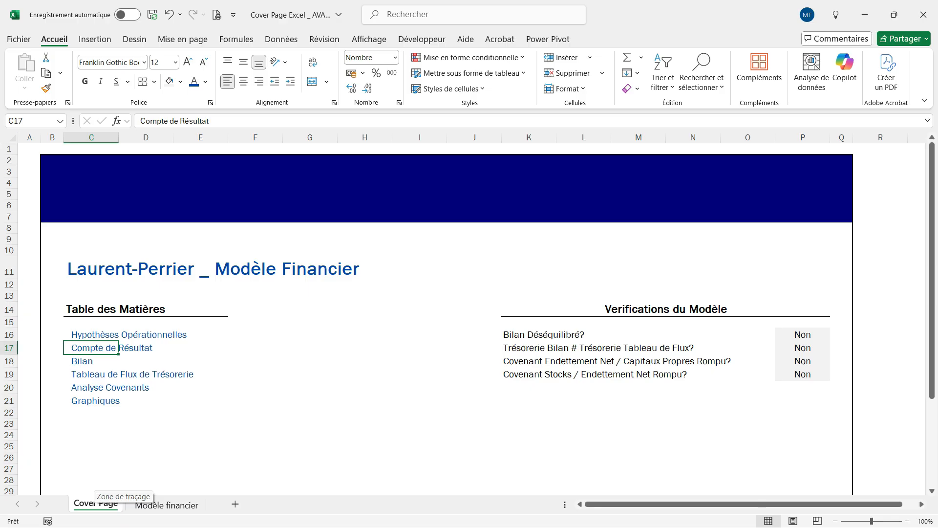
pyautogui.moveTo(528, 361); pyautogui.dragTo(806, 375)
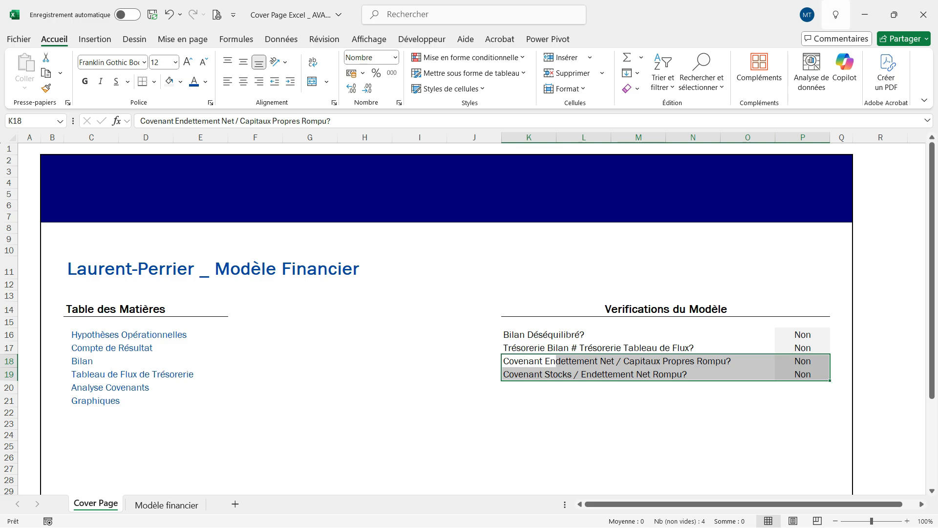